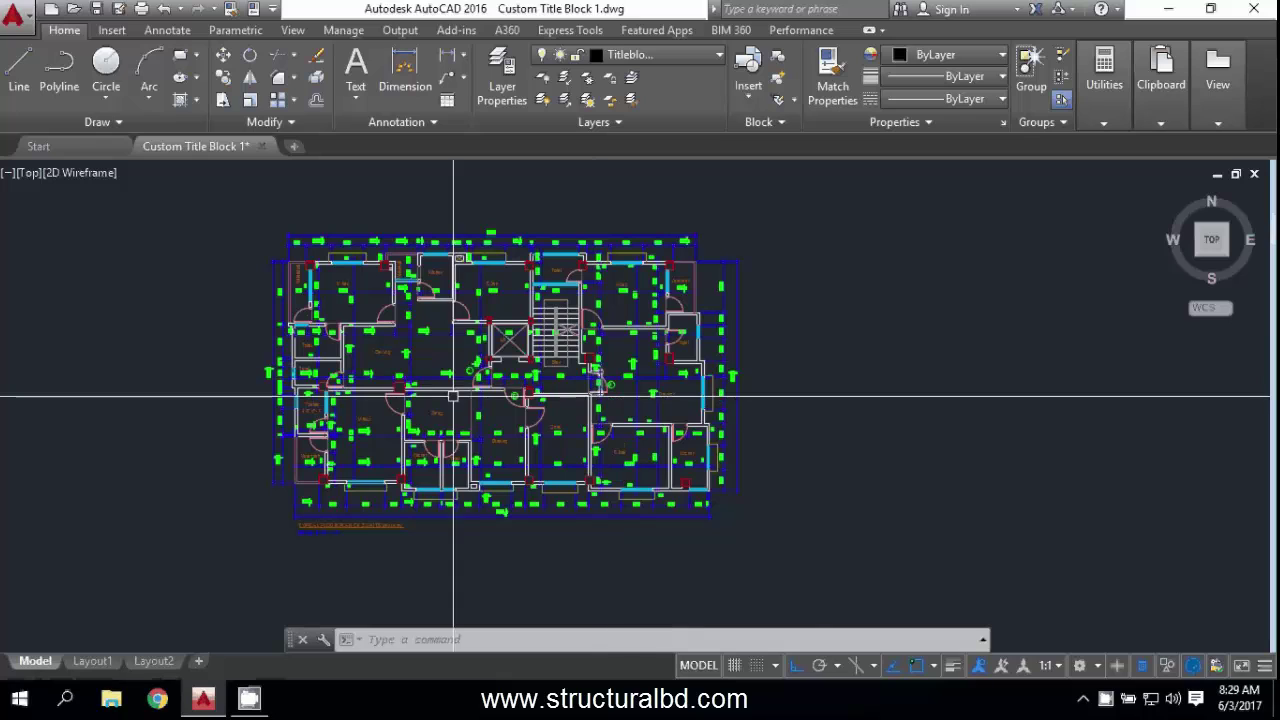
- Examine the line thickness of the walls, column and toilet window in the floor plan by selecting and deselecting them
{"action": "scroll", "coordinate": [503, 337], "scroll_direction": "up", "scroll_amount": 6}
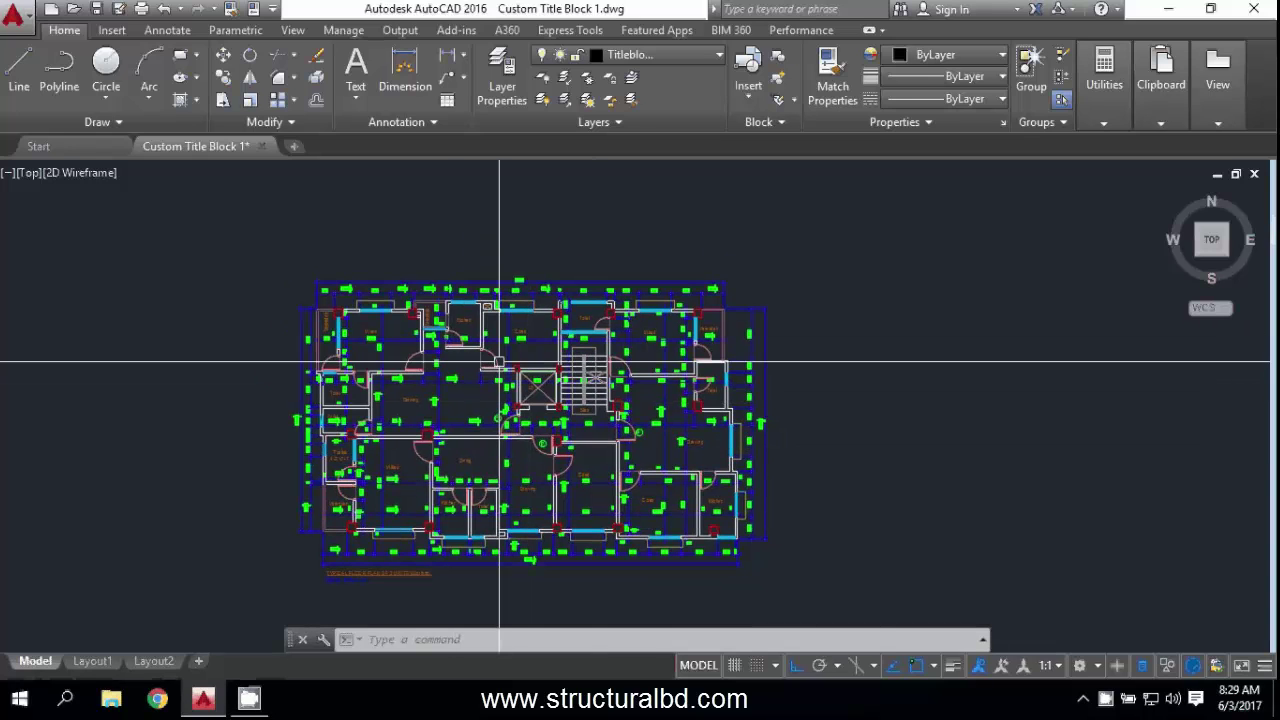
{"action": "scroll", "coordinate": [515, 316], "scroll_direction": "down", "scroll_amount": 8}
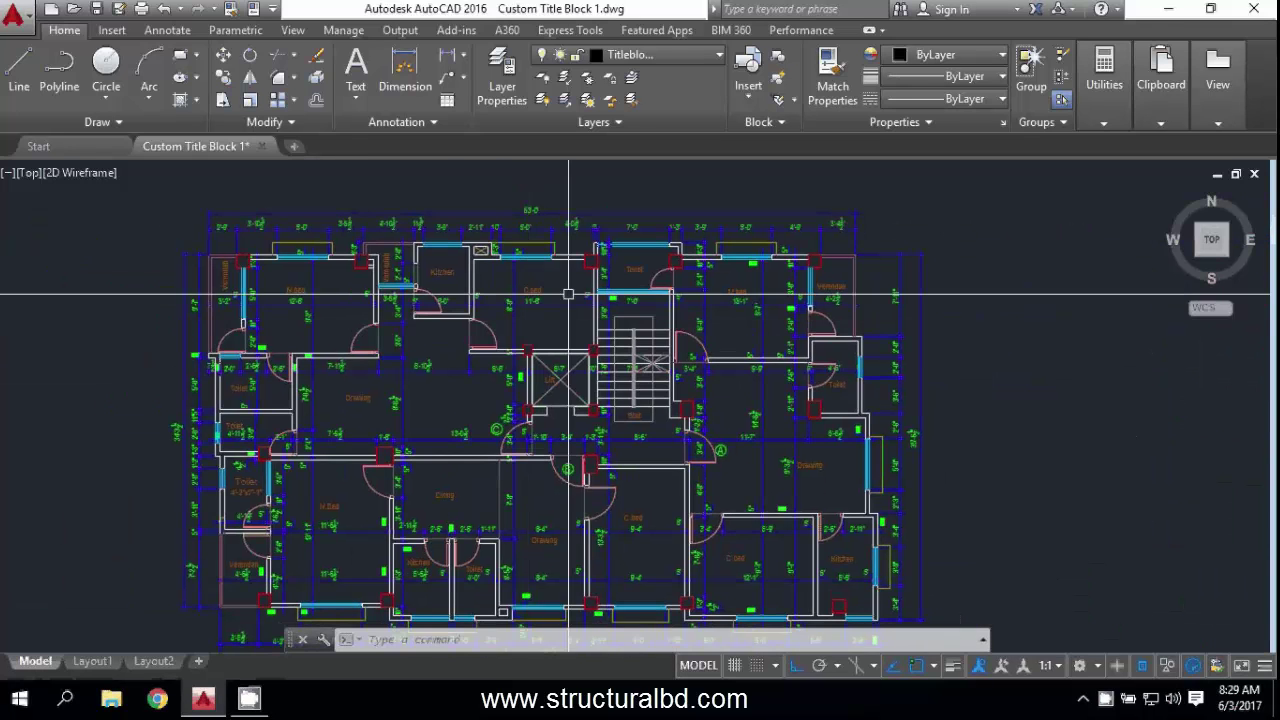
{"action": "scroll", "coordinate": [580, 337], "scroll_direction": "up", "scroll_amount": 7}
{"action": "scroll", "coordinate": [580, 337], "scroll_direction": "down", "scroll_amount": 6}
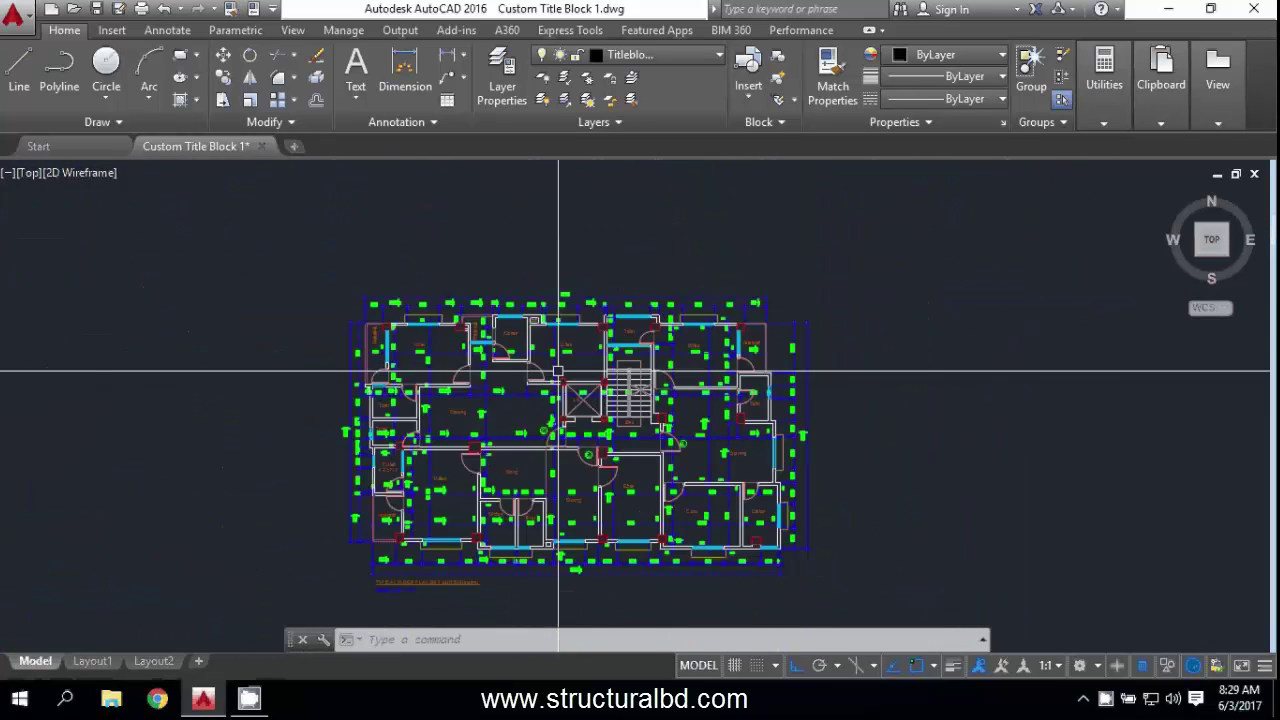
{"action": "scroll", "coordinate": [794, 400], "scroll_direction": "up", "scroll_amount": 9}
{"action": "middle_click_drag", "start_coordinate": [828, 395], "coordinate": [501, 380]}
{"action": "left_click", "coordinate": [706, 377]}
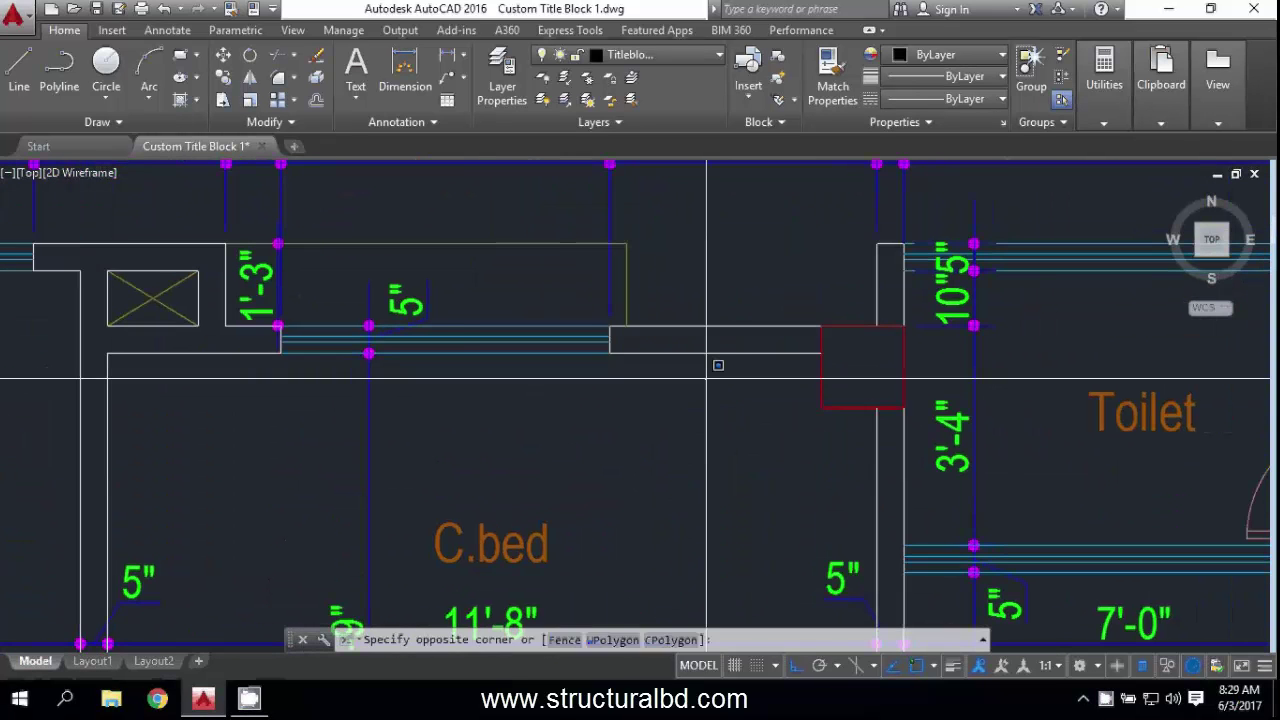
{"action": "left_click", "coordinate": [660, 308]}
{"action": "scroll", "coordinate": [466, 289], "scroll_direction": "down", "scroll_amount": 2}
{"action": "key", "text": "Escape"}
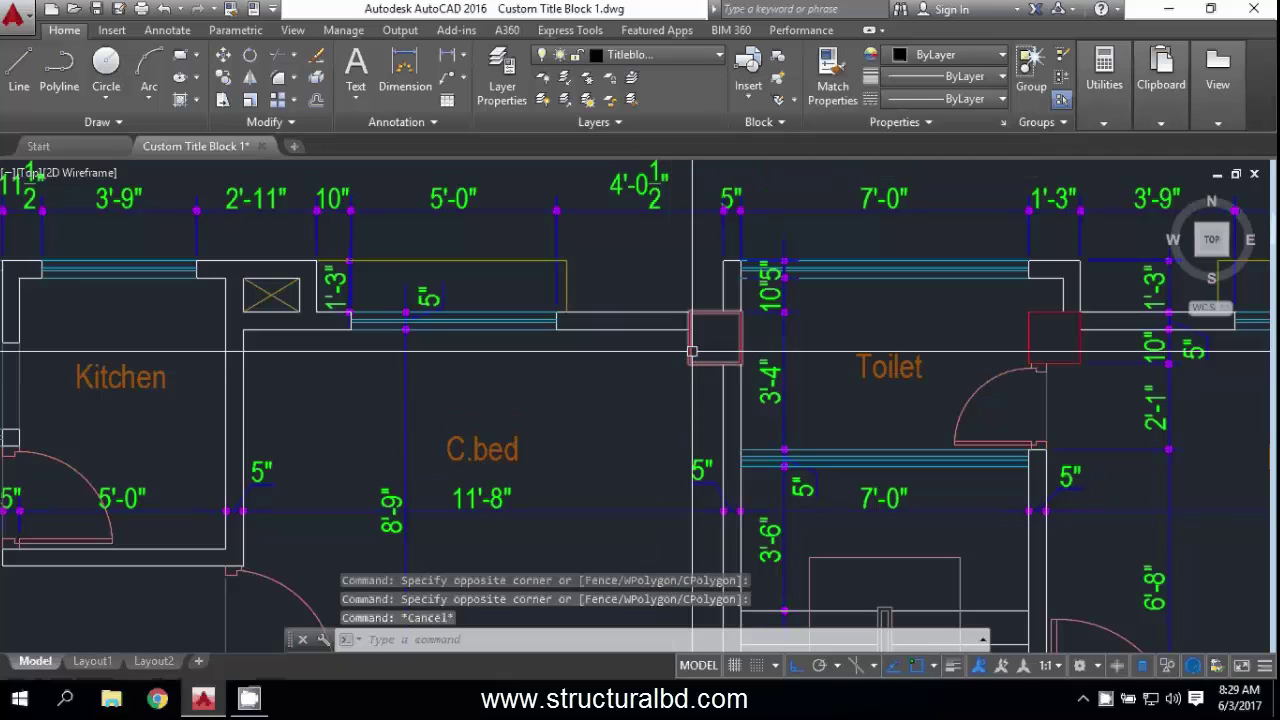
{"action": "left_click", "coordinate": [692, 363]}
{"action": "key", "text": "Escape"}
{"action": "scroll", "coordinate": [565, 289], "scroll_direction": "down", "scroll_amount": 4}
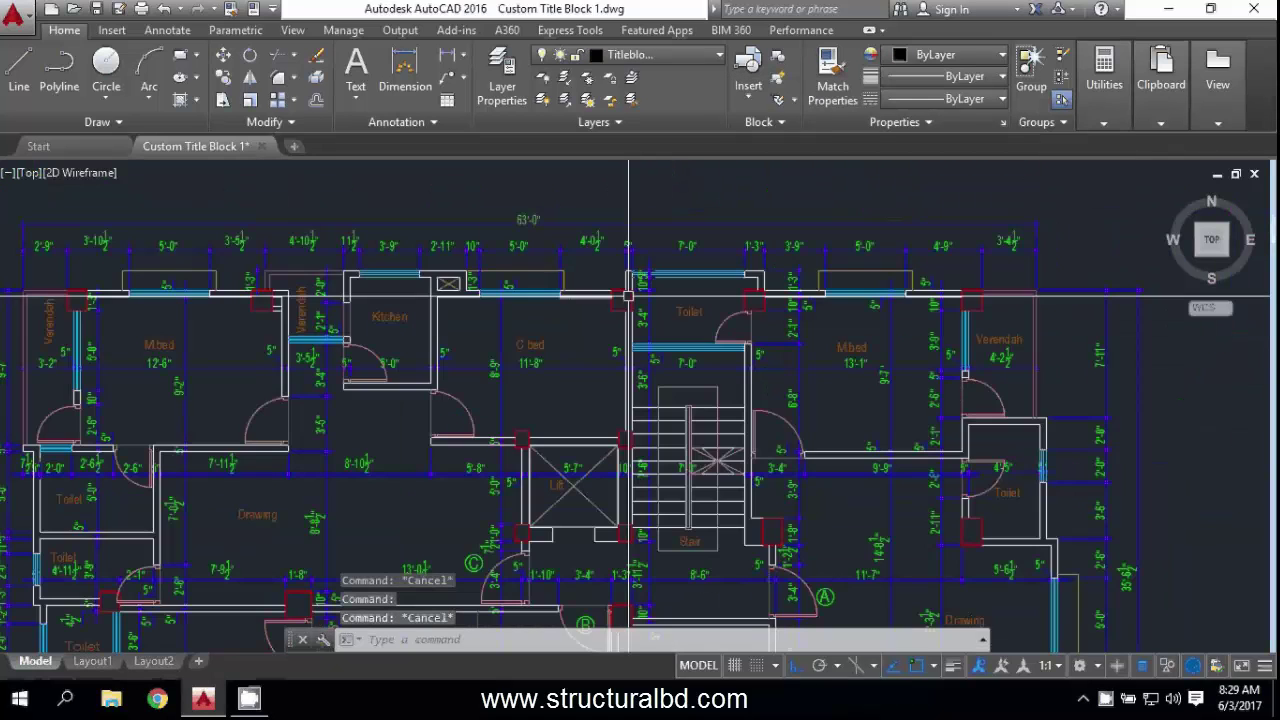
{"action": "scroll", "coordinate": [760, 274], "scroll_direction": "up", "scroll_amount": 4}
{"action": "left_click", "coordinate": [657, 301]}
{"action": "left_click", "coordinate": [645, 239]}
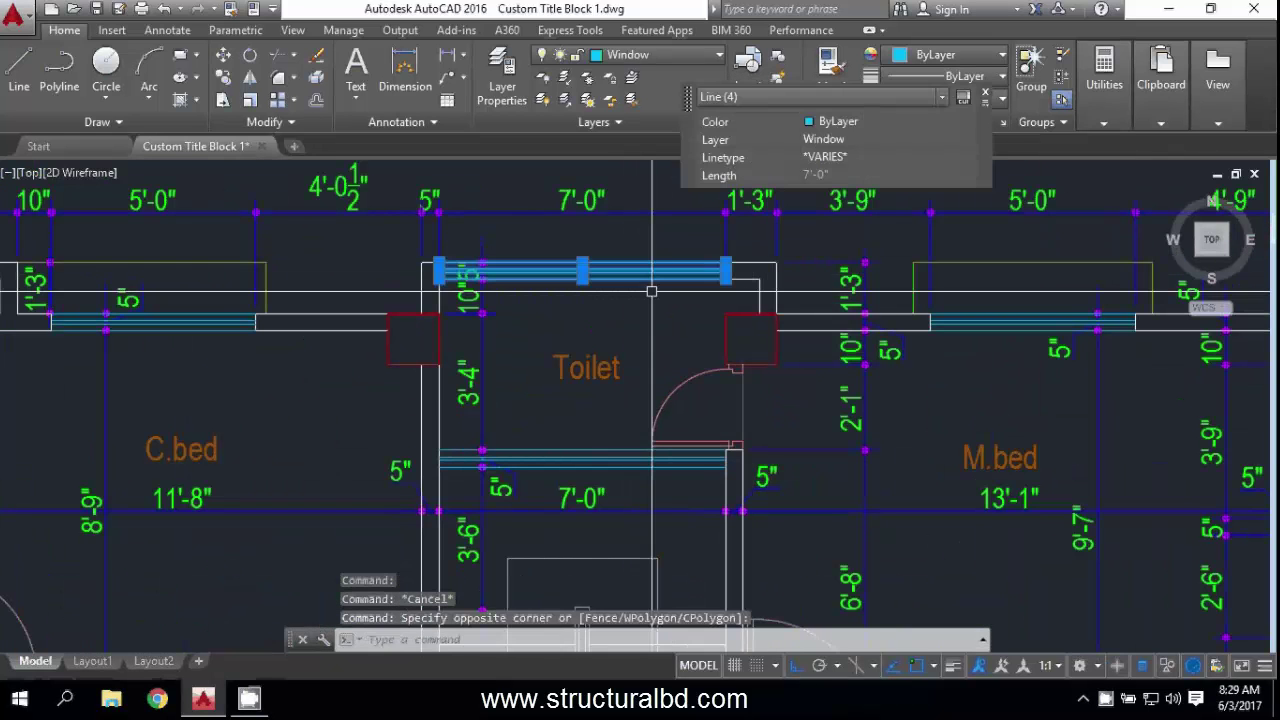
{"action": "key", "text": "Escape"}
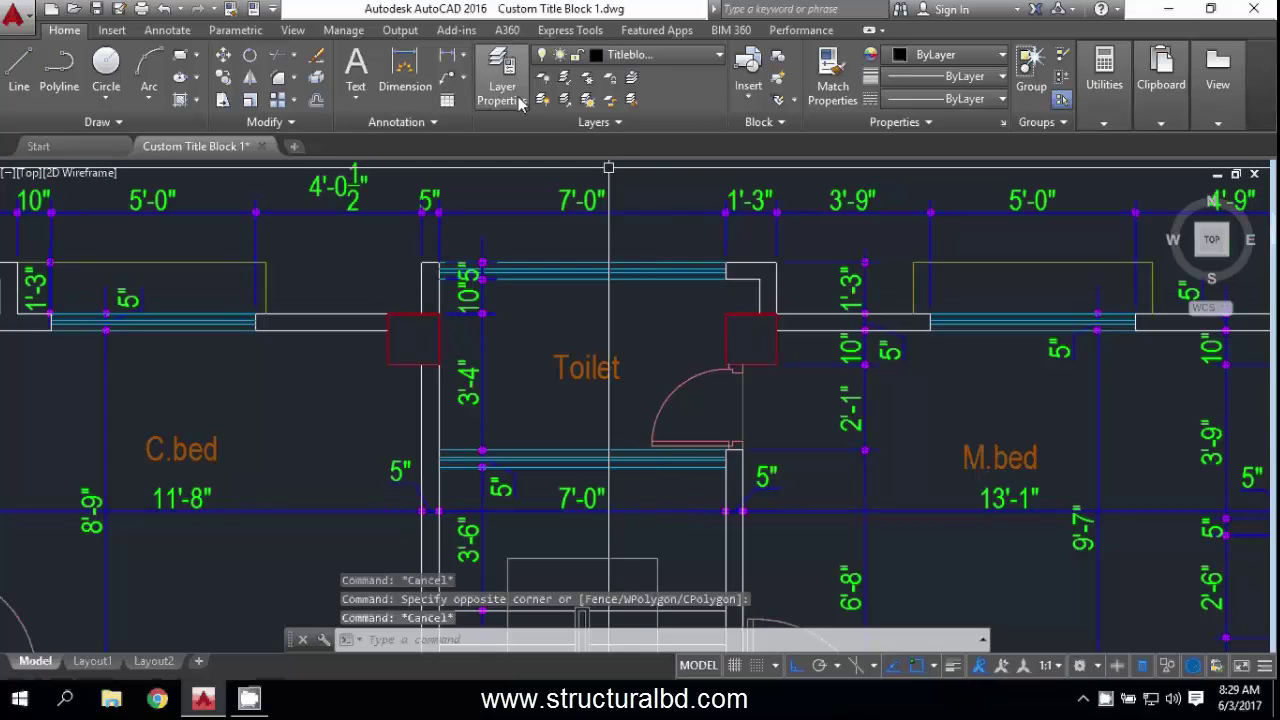
- Review the drawing's layers with their colours, linetypes and lineweights in the Layer Properties Manager, and close it
{"action": "left_click", "coordinate": [505, 86]}
{"action": "scroll", "coordinate": [468, 245], "scroll_direction": "up", "scroll_amount": 2}
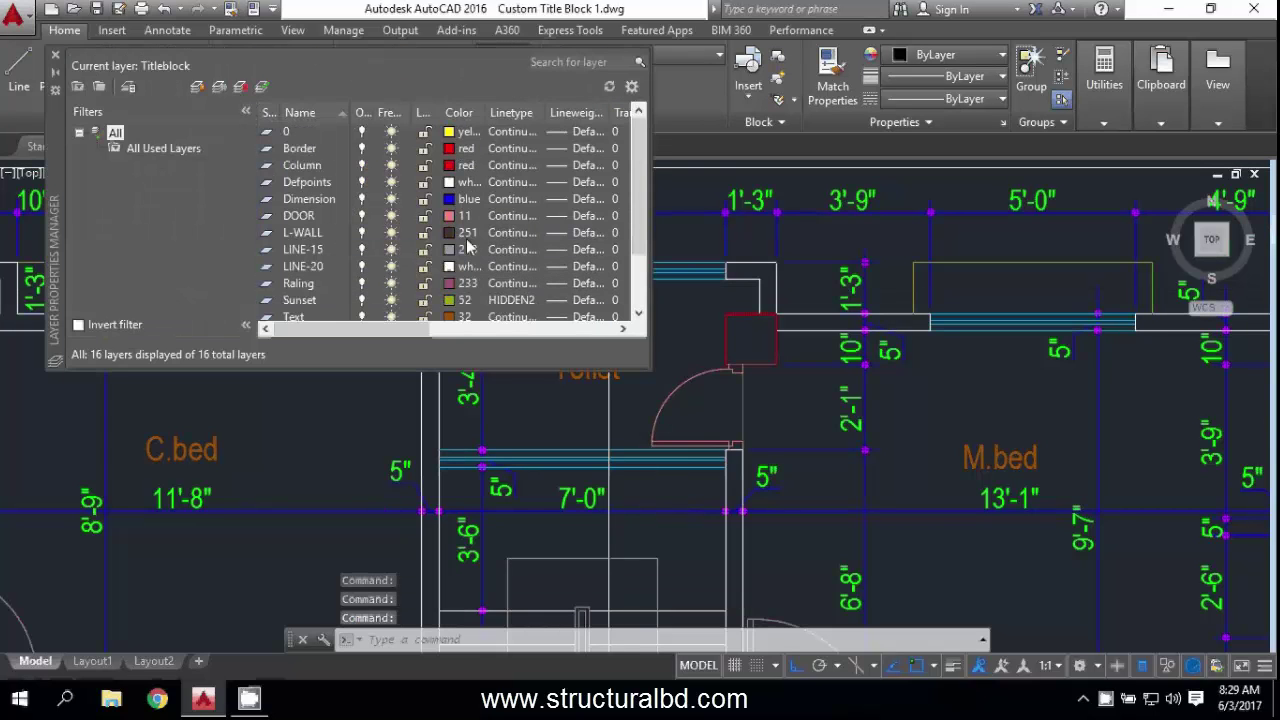
{"action": "scroll", "coordinate": [581, 127], "scroll_direction": "down", "scroll_amount": 3}
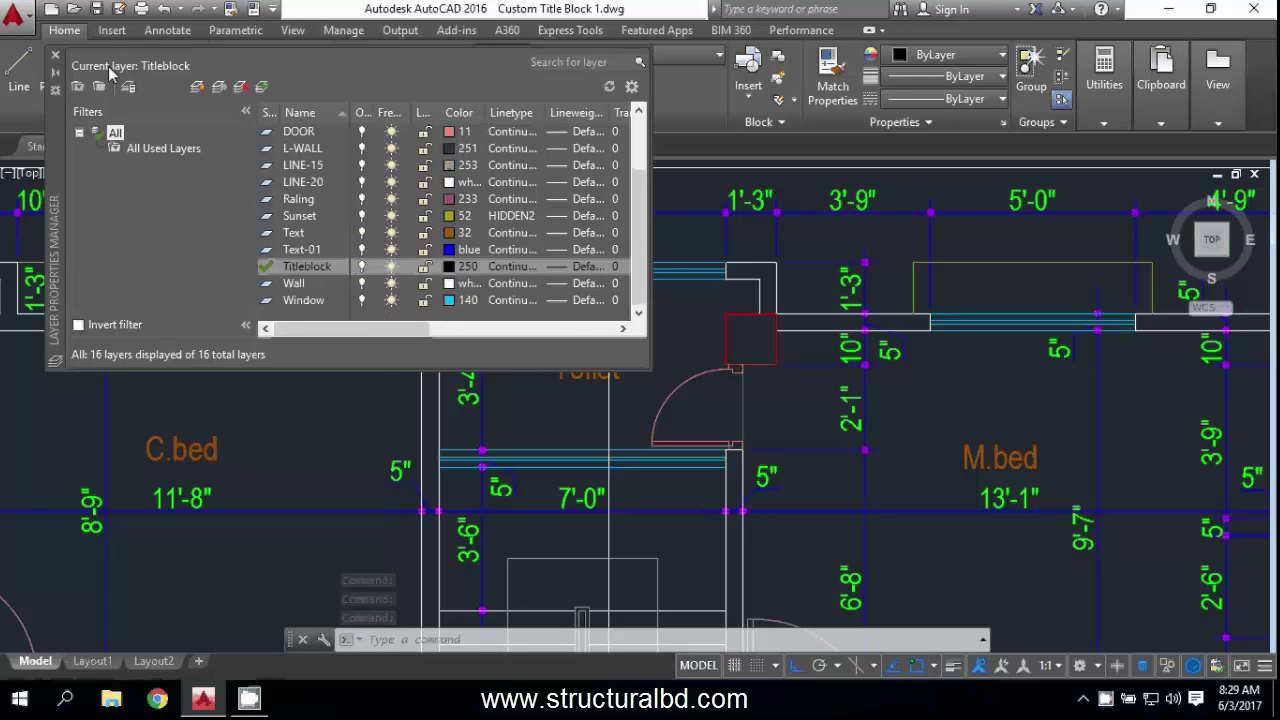
{"action": "left_click", "coordinate": [55, 55]}
- Switch to Layout1 and open its plot preview
{"action": "scroll", "coordinate": [508, 300], "scroll_direction": "down", "scroll_amount": 5}
{"action": "left_click", "coordinate": [92, 661]}
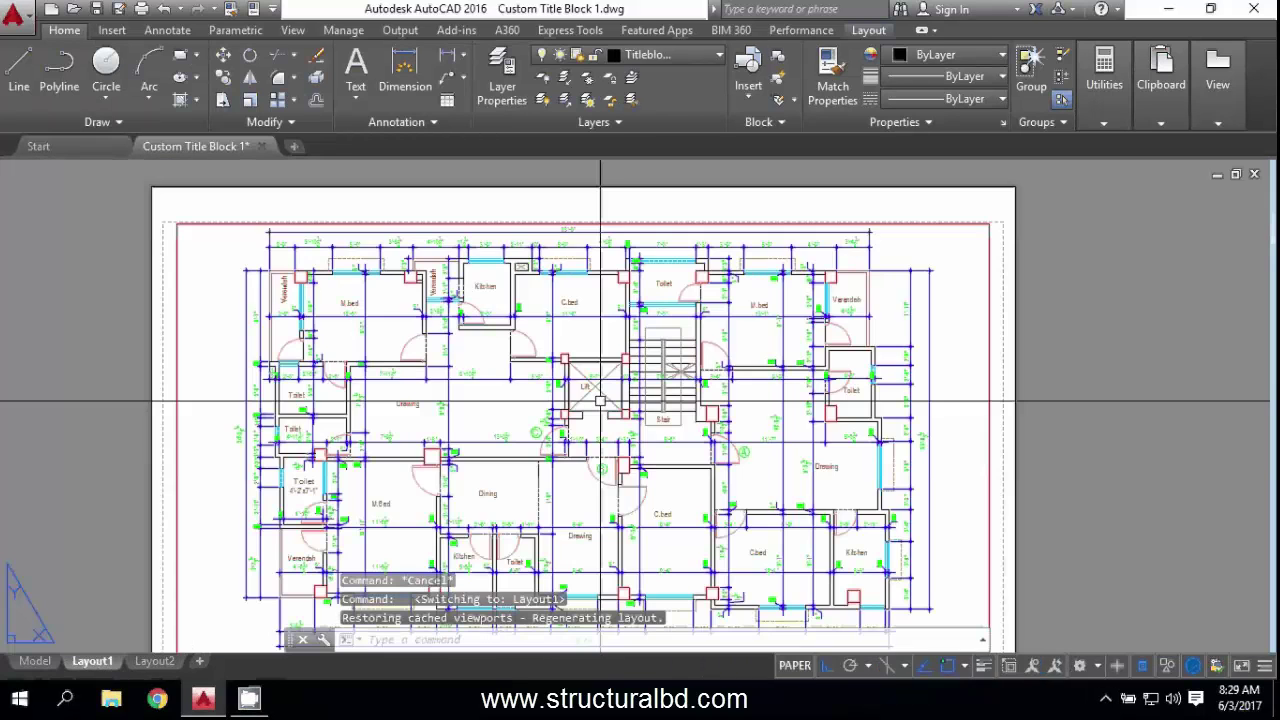
{"action": "scroll", "coordinate": [548, 414], "scroll_direction": "down", "scroll_amount": 3}
{"action": "scroll", "coordinate": [530, 350], "scroll_direction": "up", "scroll_amount": 4}
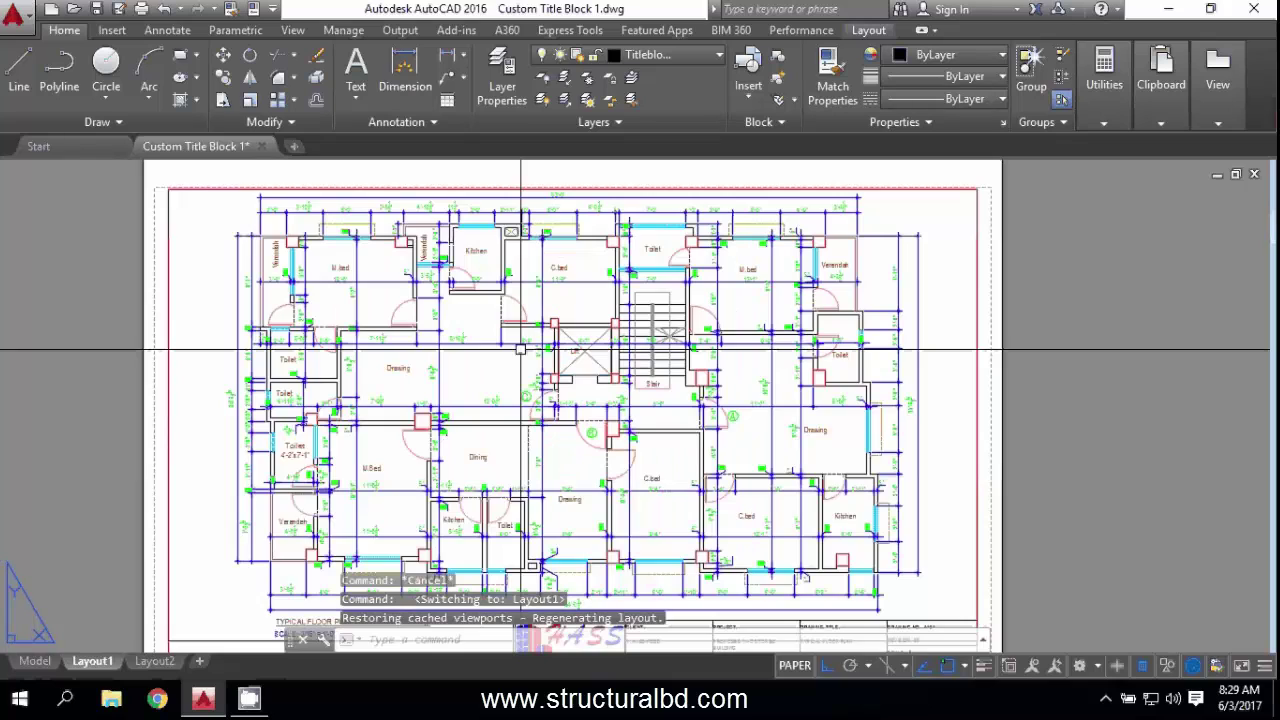
{"action": "left_click", "coordinate": [141, 8]}
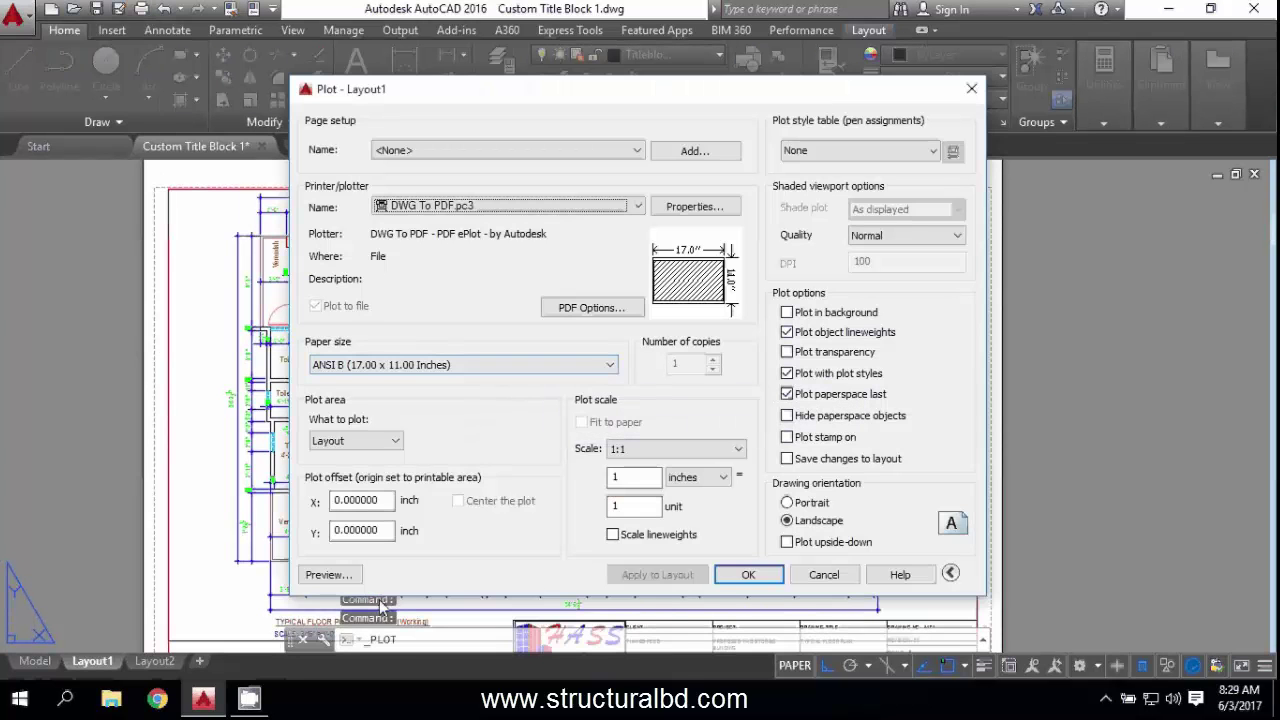
{"action": "left_click", "coordinate": [349, 582]}
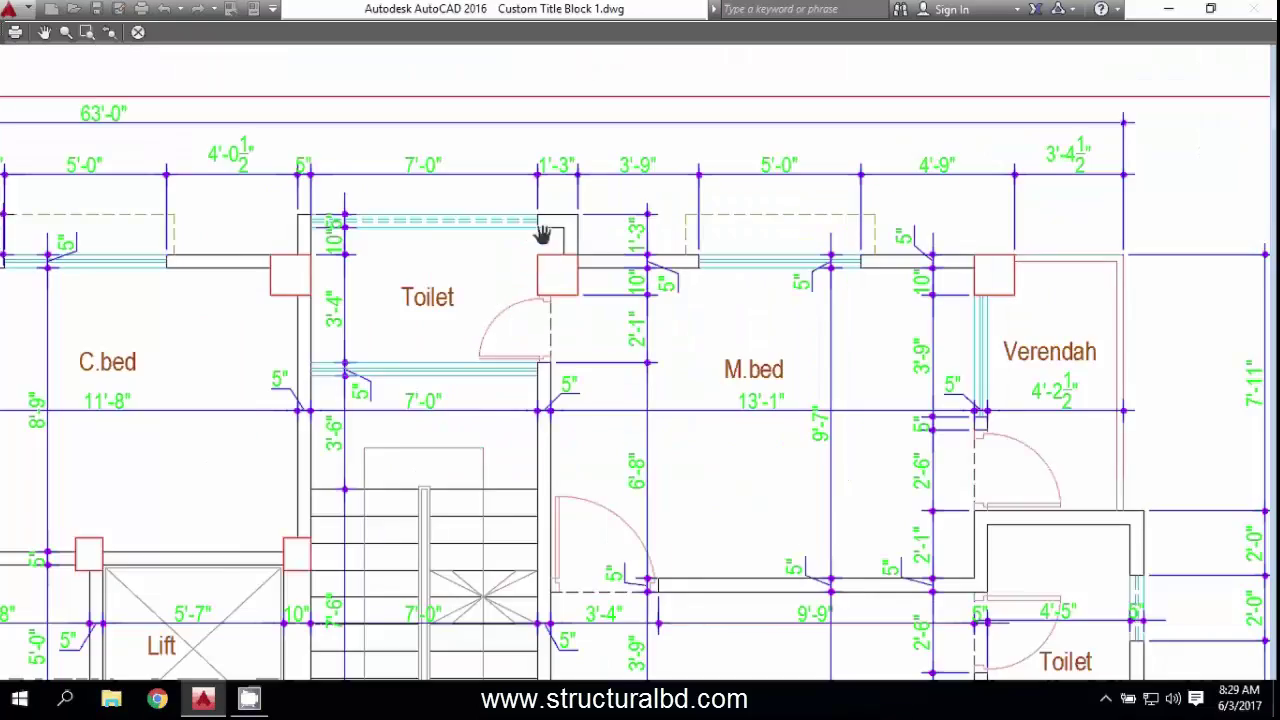
- Examine the thickness of the plan's lines in the plot preview, and leave the preview and plot settings without plotting
{"action": "scroll", "coordinate": [600, 210], "scroll_direction": "down", "scroll_amount": 5}
{"action": "scroll", "coordinate": [640, 222], "scroll_direction": "up", "scroll_amount": 8}
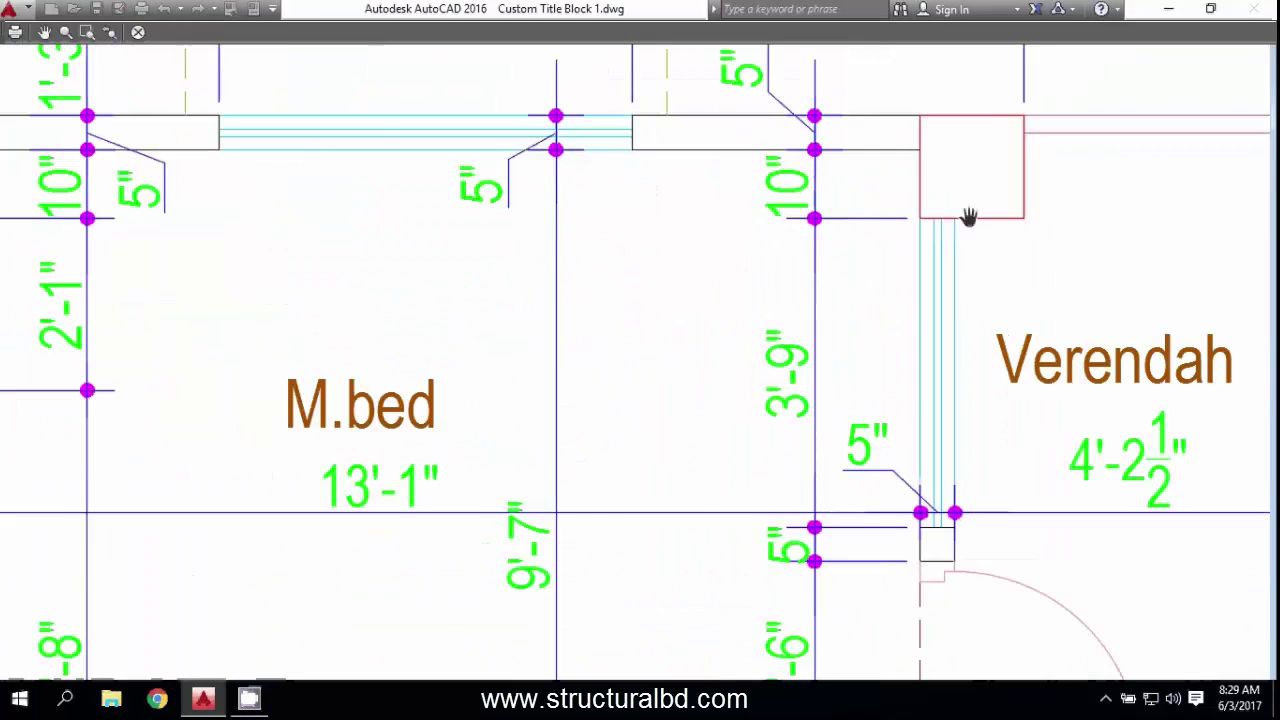
{"action": "scroll", "coordinate": [965, 216], "scroll_direction": "down", "scroll_amount": 4}
{"action": "scroll", "coordinate": [700, 270], "scroll_direction": "up", "scroll_amount": 5}
{"action": "scroll", "coordinate": [766, 329], "scroll_direction": "down", "scroll_amount": 7}
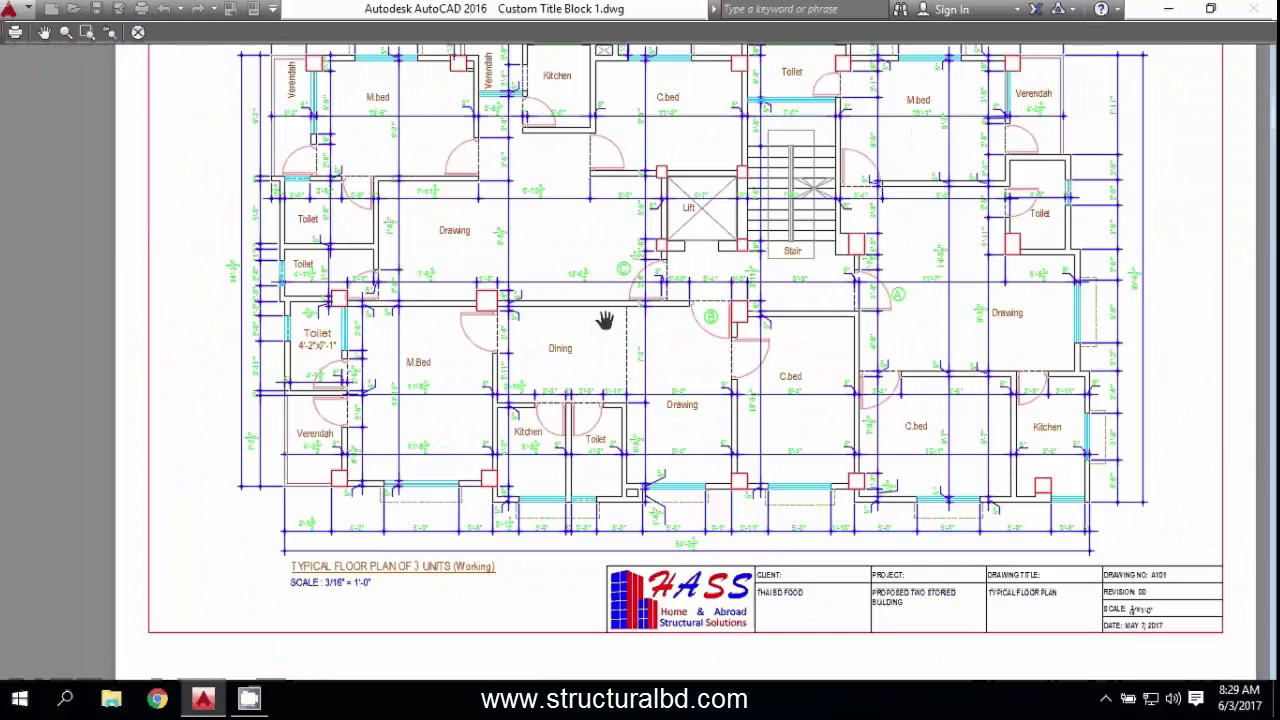
{"action": "key", "text": "Escape"}
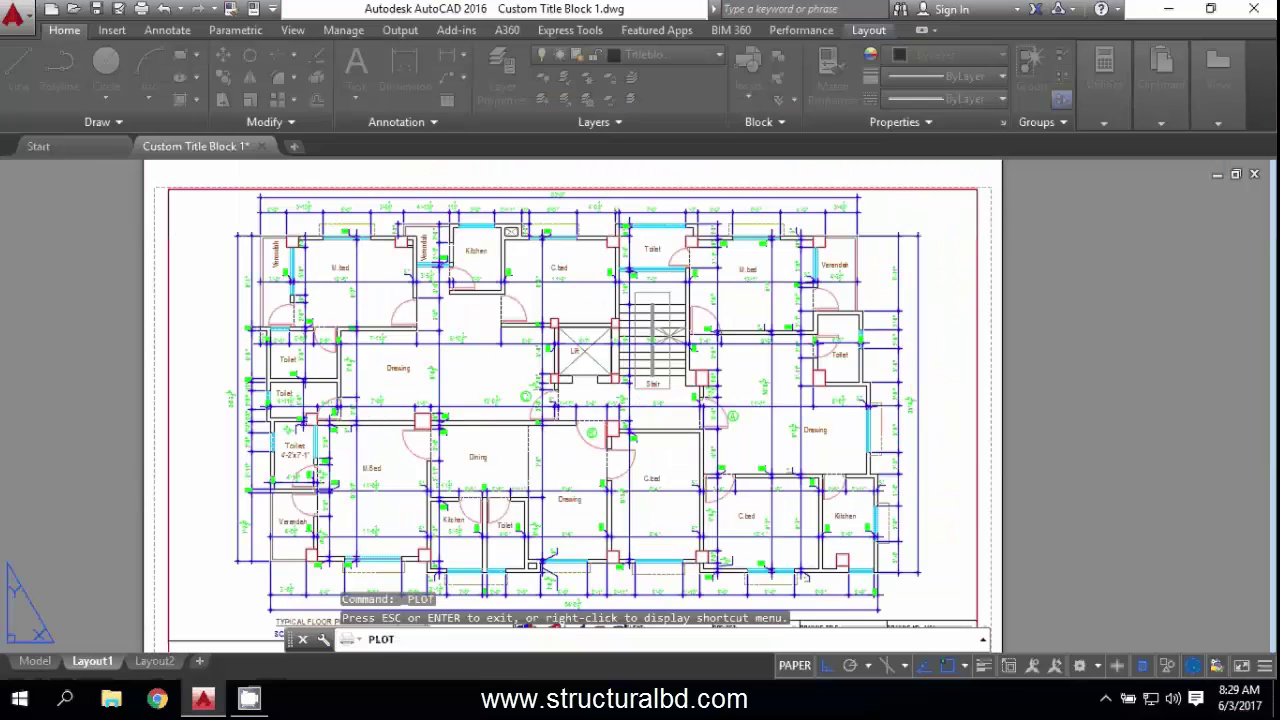
{"action": "left_click", "coordinate": [826, 576]}
{"action": "scroll", "coordinate": [670, 348], "scroll_direction": "down", "scroll_amount": 5}
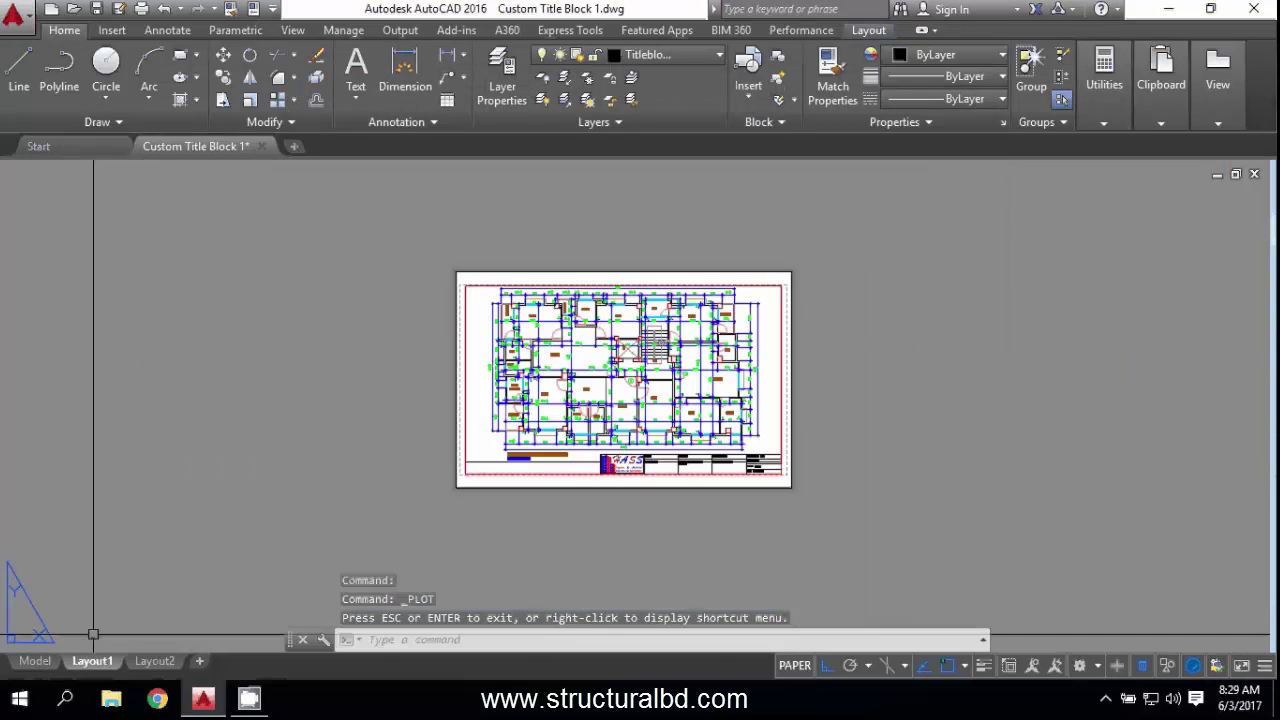
- Return to model space, turn on lineweight display and inspect the floor plan's walls and columns
{"action": "left_click", "coordinate": [35, 661]}
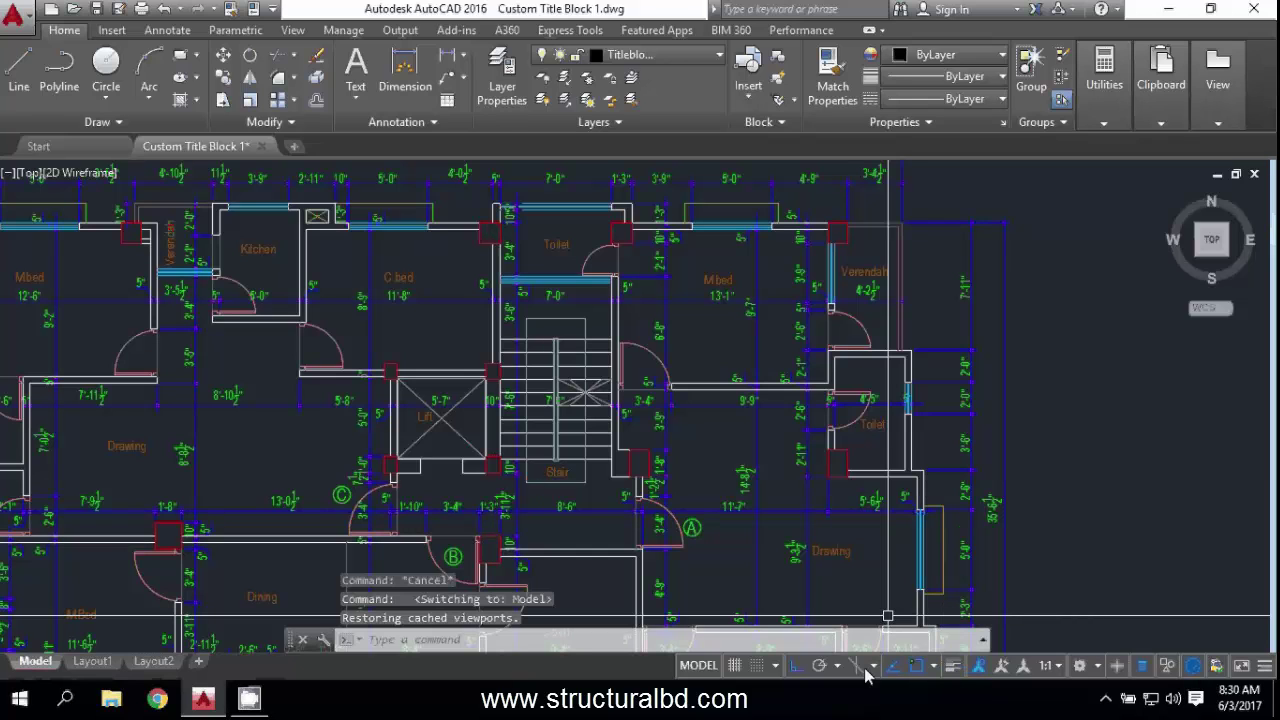
{"action": "left_click", "coordinate": [954, 667]}
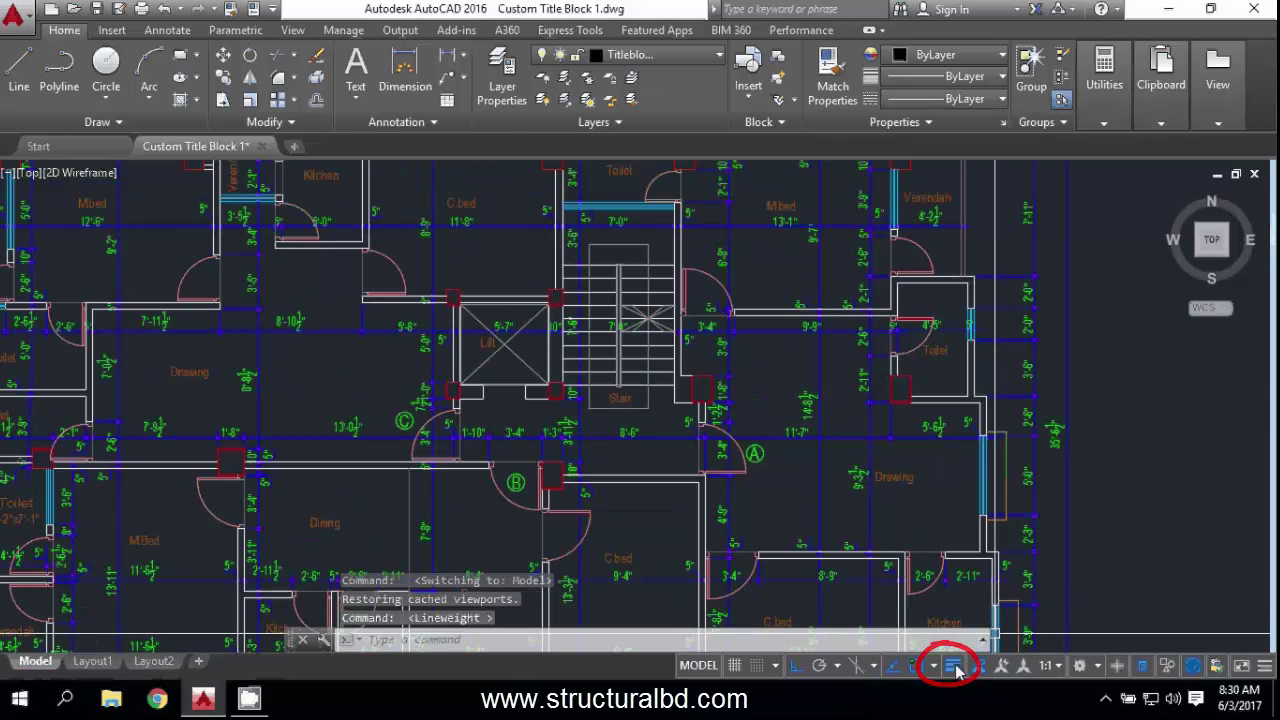
{"action": "middle_click_drag", "start_coordinate": [406, 325], "coordinate": [646, 383]}
{"action": "scroll", "coordinate": [477, 248], "scroll_direction": "up", "scroll_amount": 2}
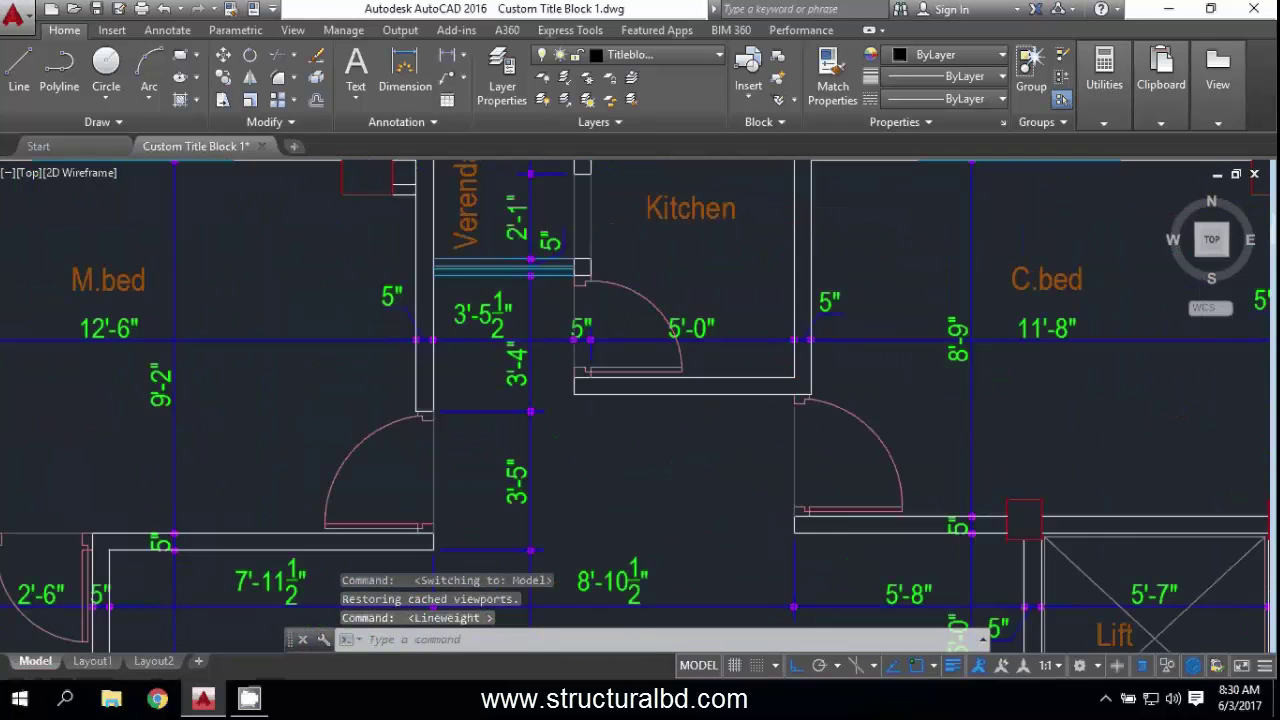
{"action": "scroll", "coordinate": [793, 309], "scroll_direction": "down", "scroll_amount": 1}
{"action": "middle_click_drag", "start_coordinate": [793, 309], "coordinate": [387, 418]}
{"action": "scroll", "coordinate": [537, 323], "scroll_direction": "up", "scroll_amount": 1}
{"action": "scroll", "coordinate": [537, 323], "scroll_direction": "down", "scroll_amount": 2}
{"action": "middle_click_drag", "start_coordinate": [537, 323], "coordinate": [499, 208]}
{"action": "middle_click_drag", "start_coordinate": [557, 288], "coordinate": [565, 301]}
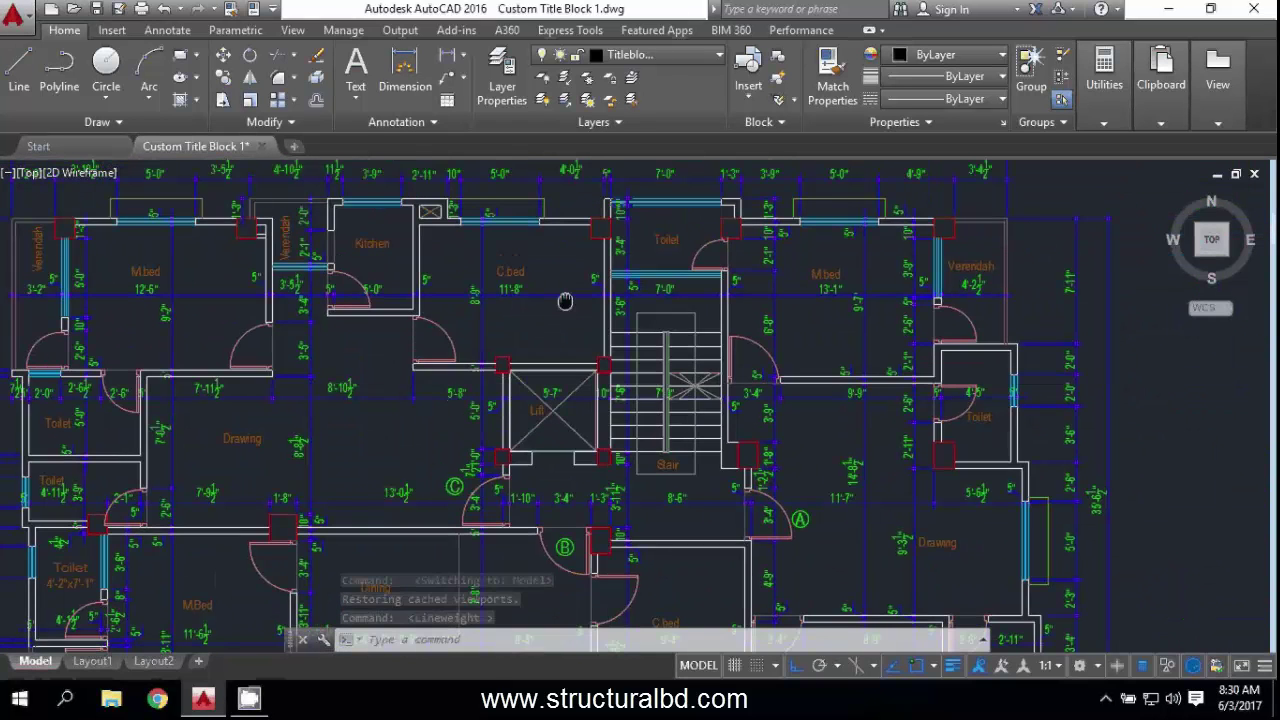
{"action": "scroll", "coordinate": [545, 230], "scroll_direction": "up", "scroll_amount": 5}
{"action": "scroll", "coordinate": [705, 315], "scroll_direction": "down", "scroll_amount": 3}
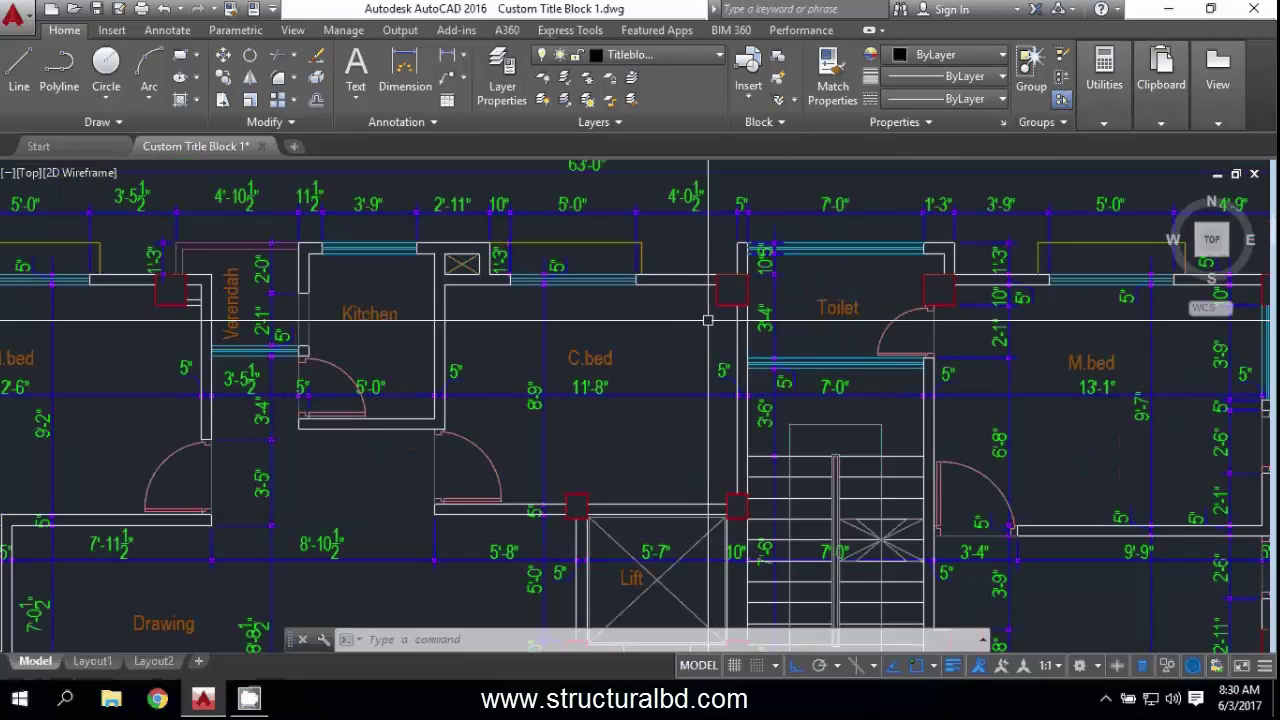
- Check the default lineweight in the Lineweight Settings and cancel the dialog
{"action": "type", "text": "lineweigt"}
{"action": "key", "text": "BackSpace"}
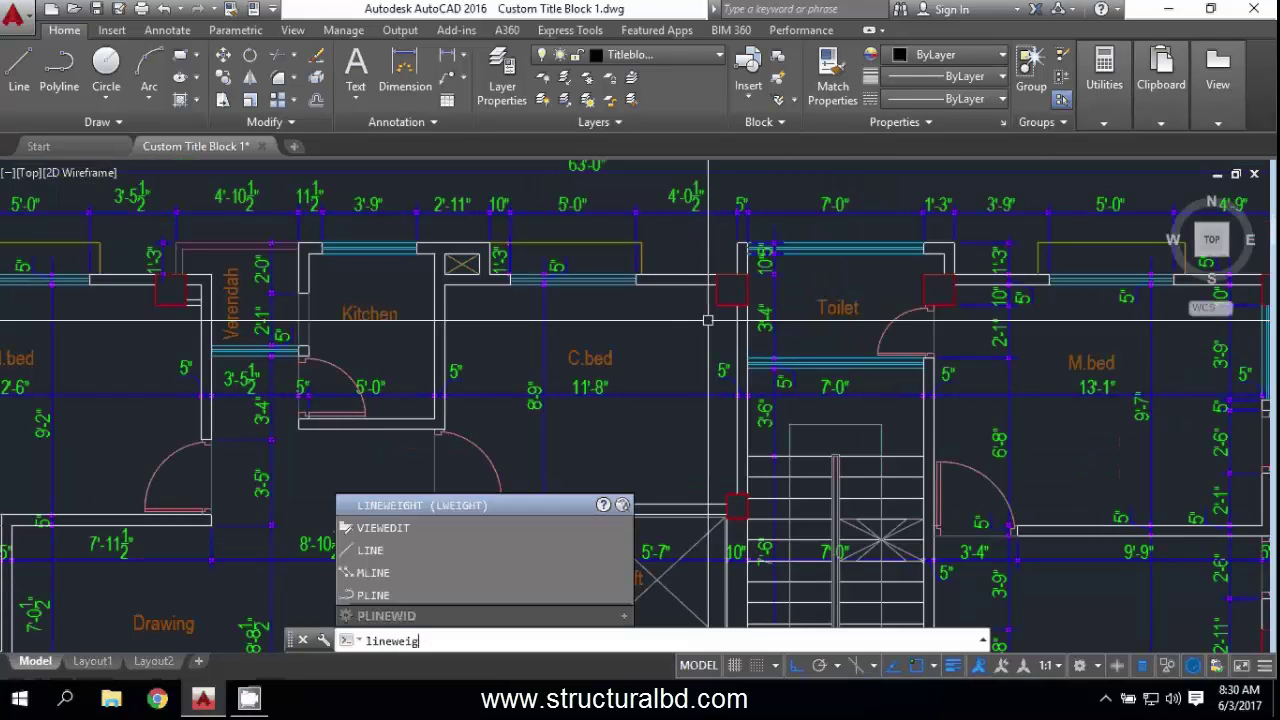
{"action": "type", "text": "ht"}
{"action": "key", "text": "Return"}
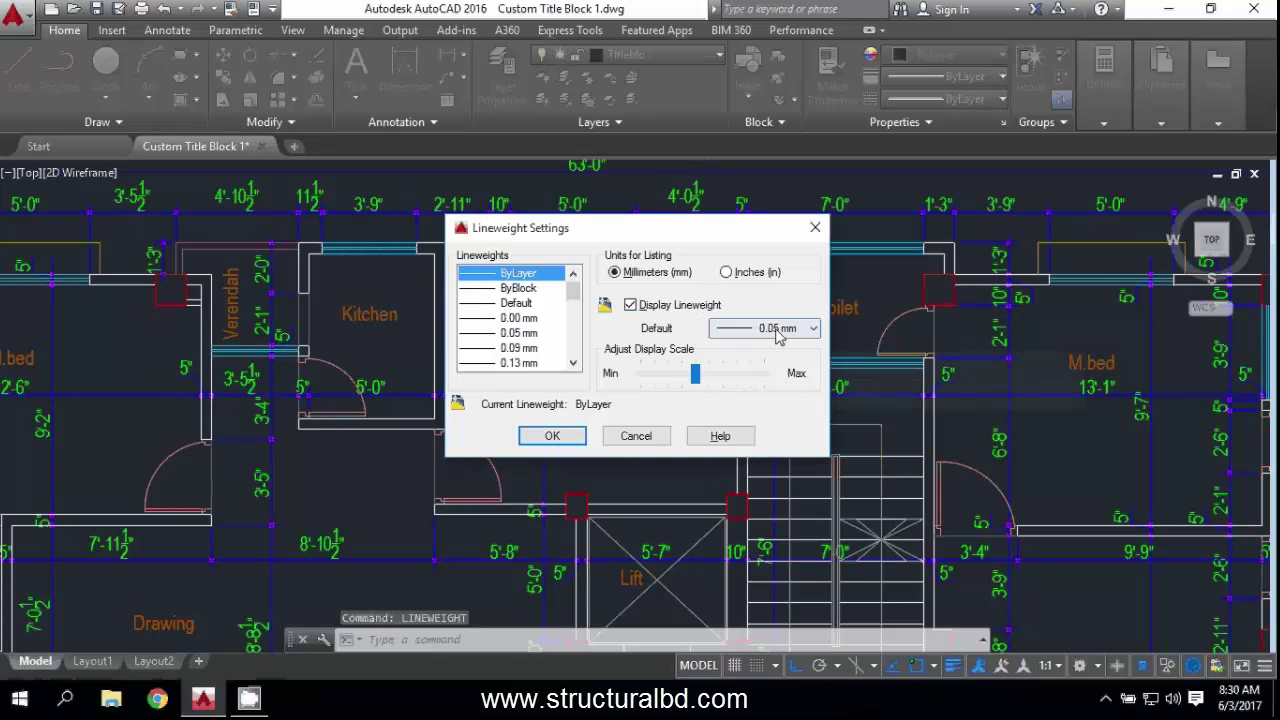
{"action": "left_click", "coordinate": [653, 442]}
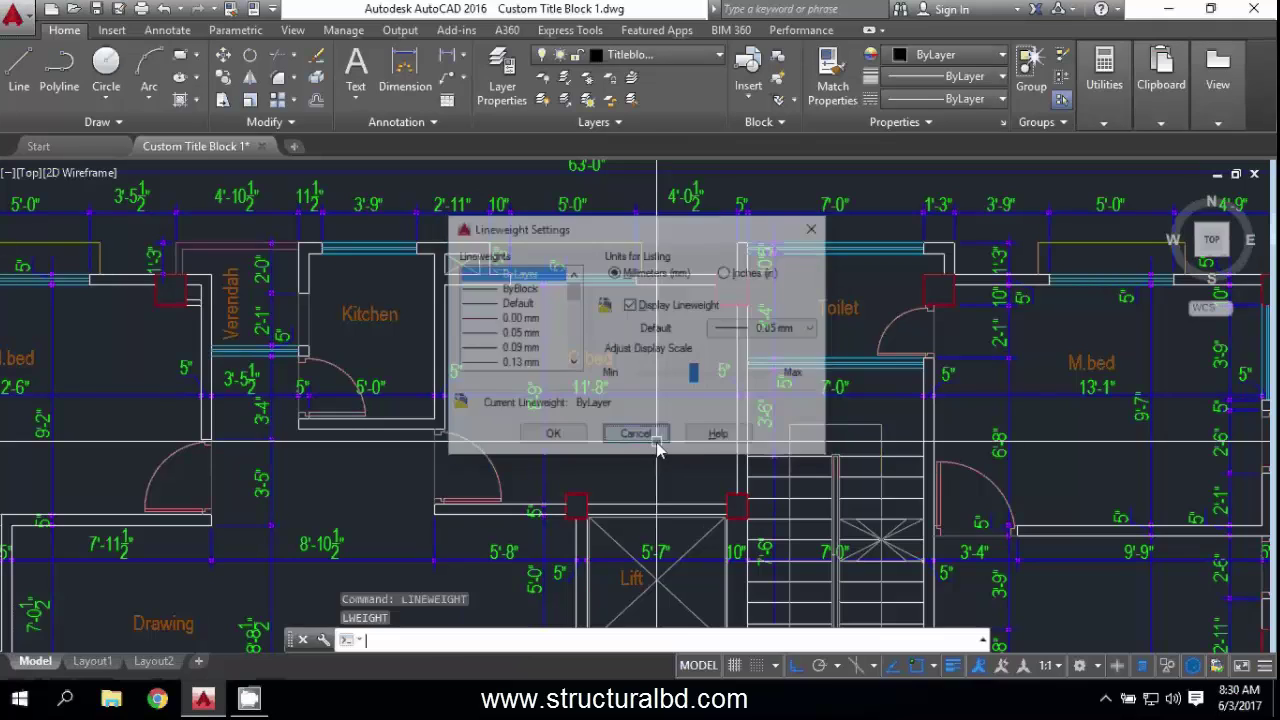
- Set the Column layer's lineweight to 0.30 mm in the Layer Properties Manager
{"action": "scroll", "coordinate": [542, 318], "scroll_direction": "down", "scroll_amount": 2}
{"action": "middle_click_drag", "start_coordinate": [514, 400], "coordinate": [494, 346]}
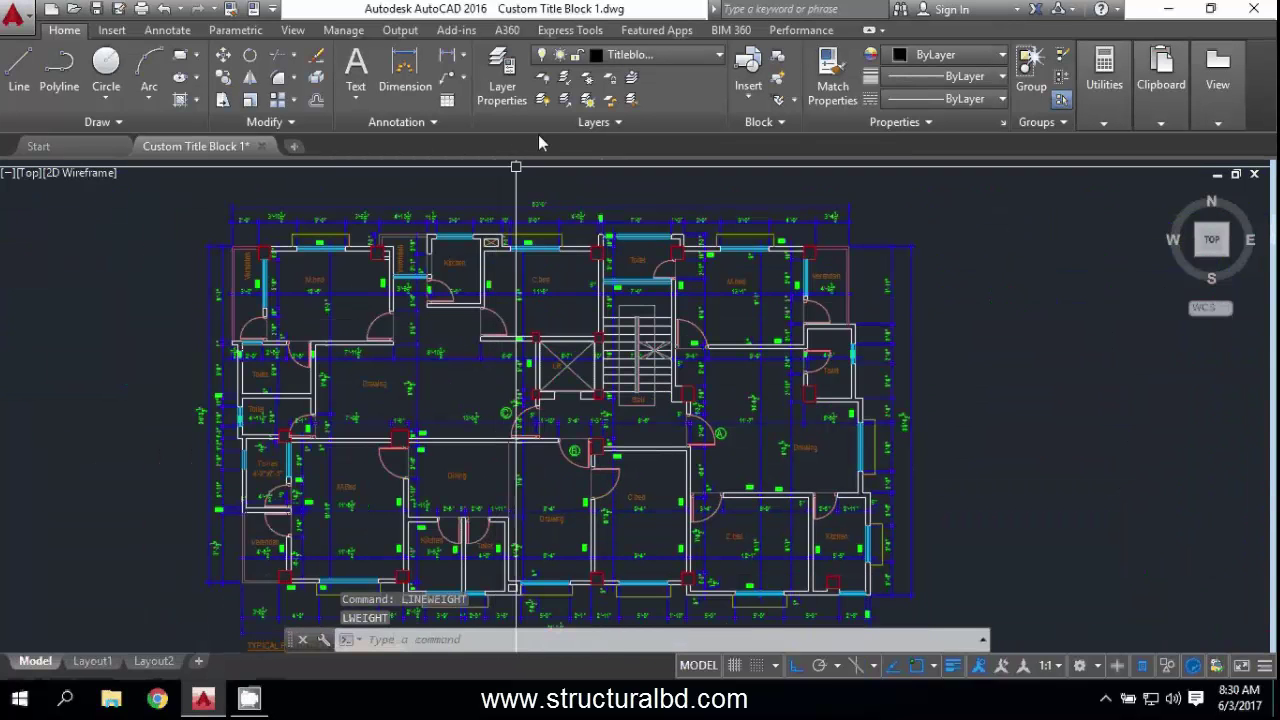
{"action": "left_click", "coordinate": [502, 80]}
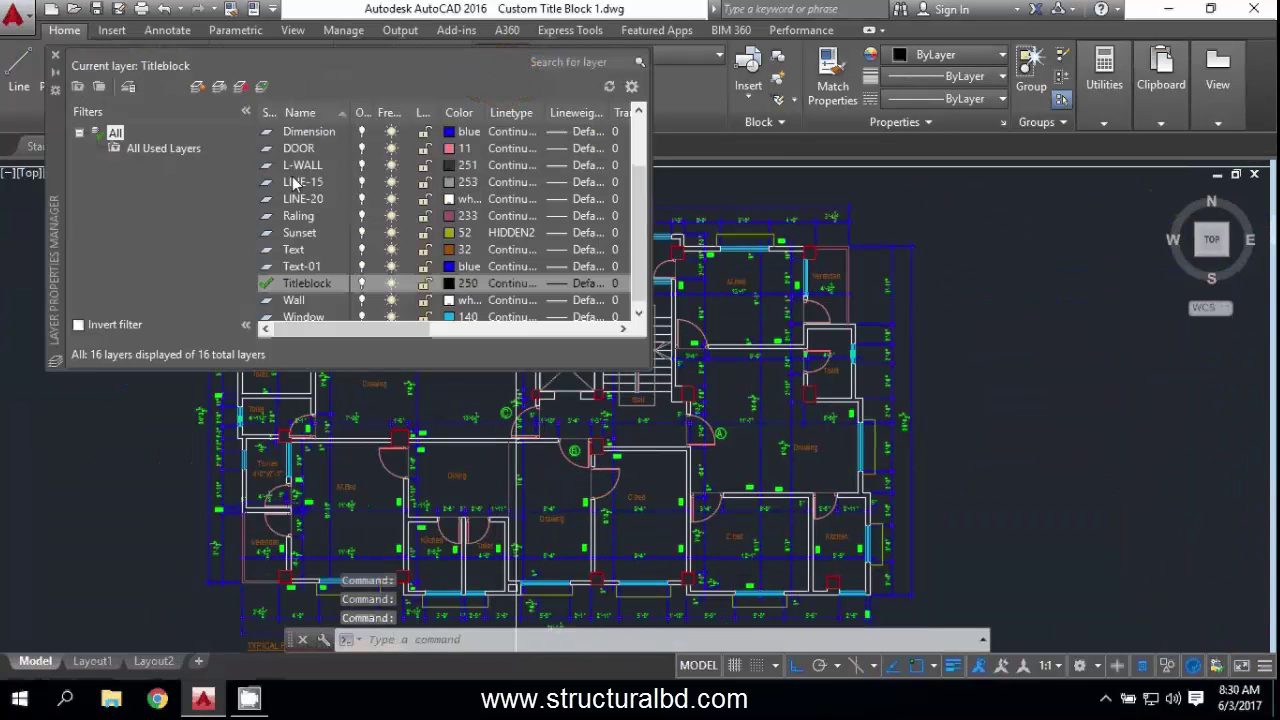
{"action": "scroll", "coordinate": [497, 181], "scroll_direction": "up", "scroll_amount": 2}
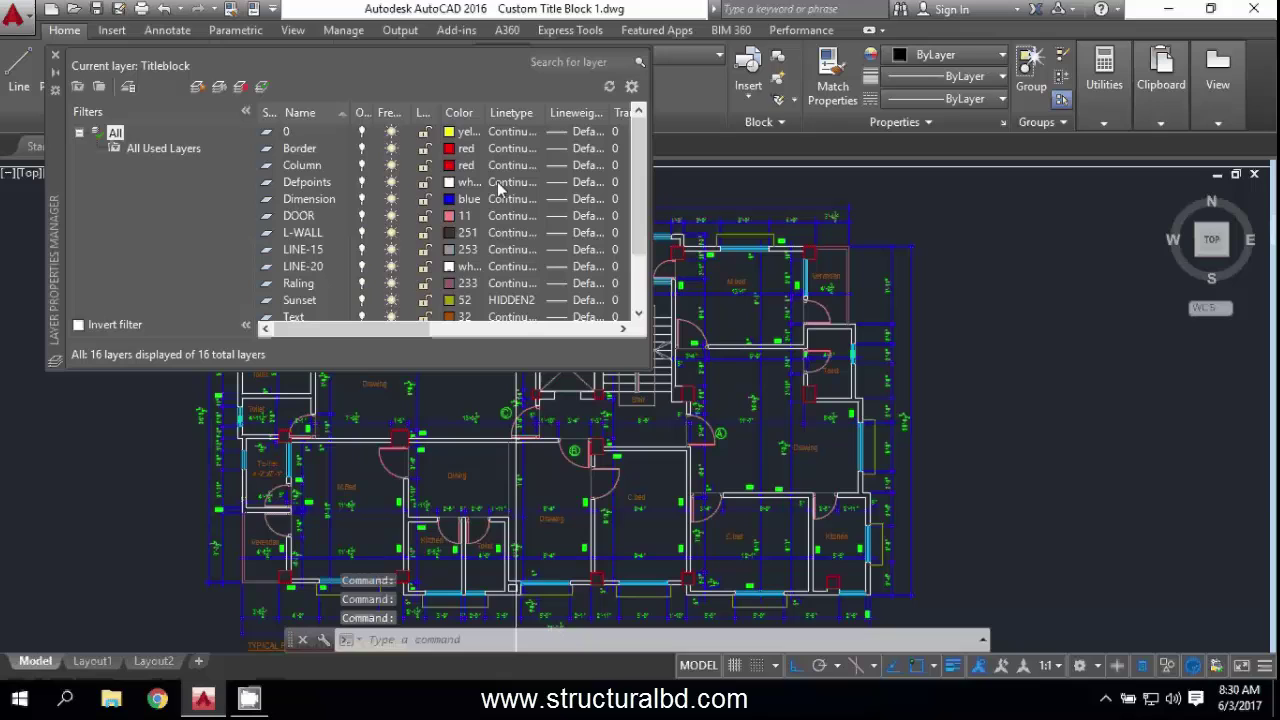
{"action": "left_click", "coordinate": [300, 165]}
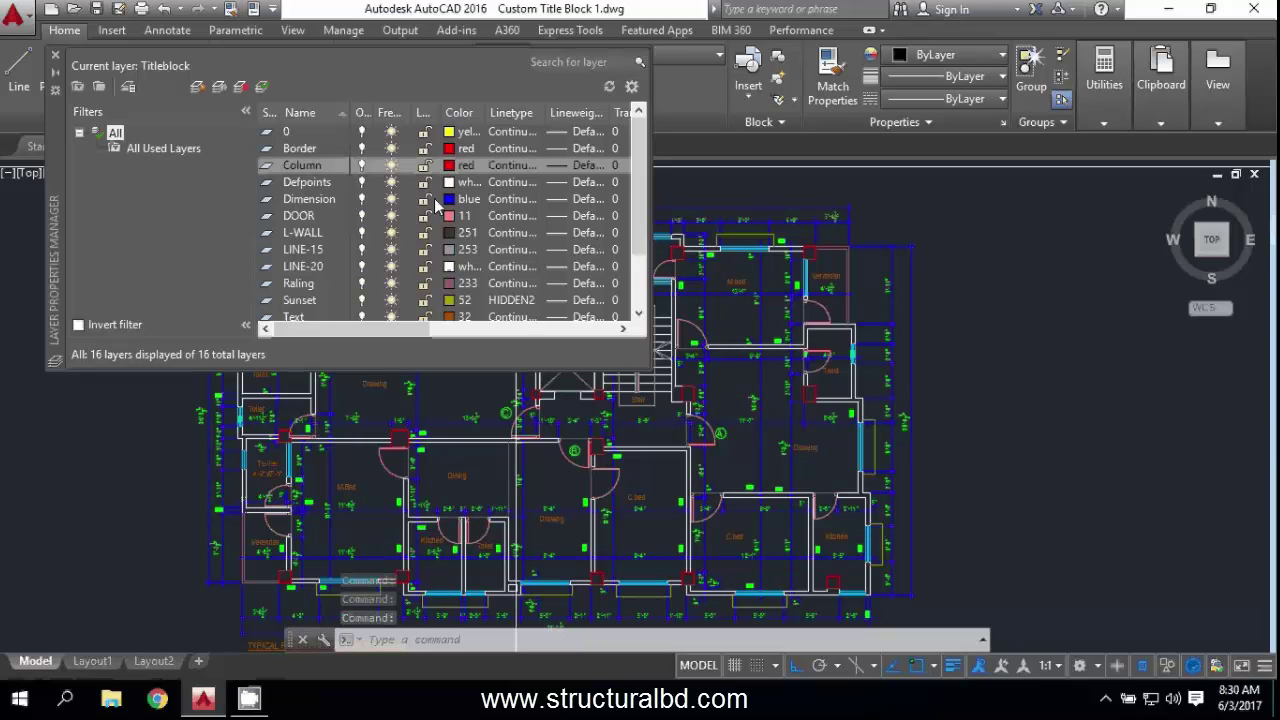
{"action": "left_click", "coordinate": [556, 165]}
{"action": "left_click", "coordinate": [622, 374]}
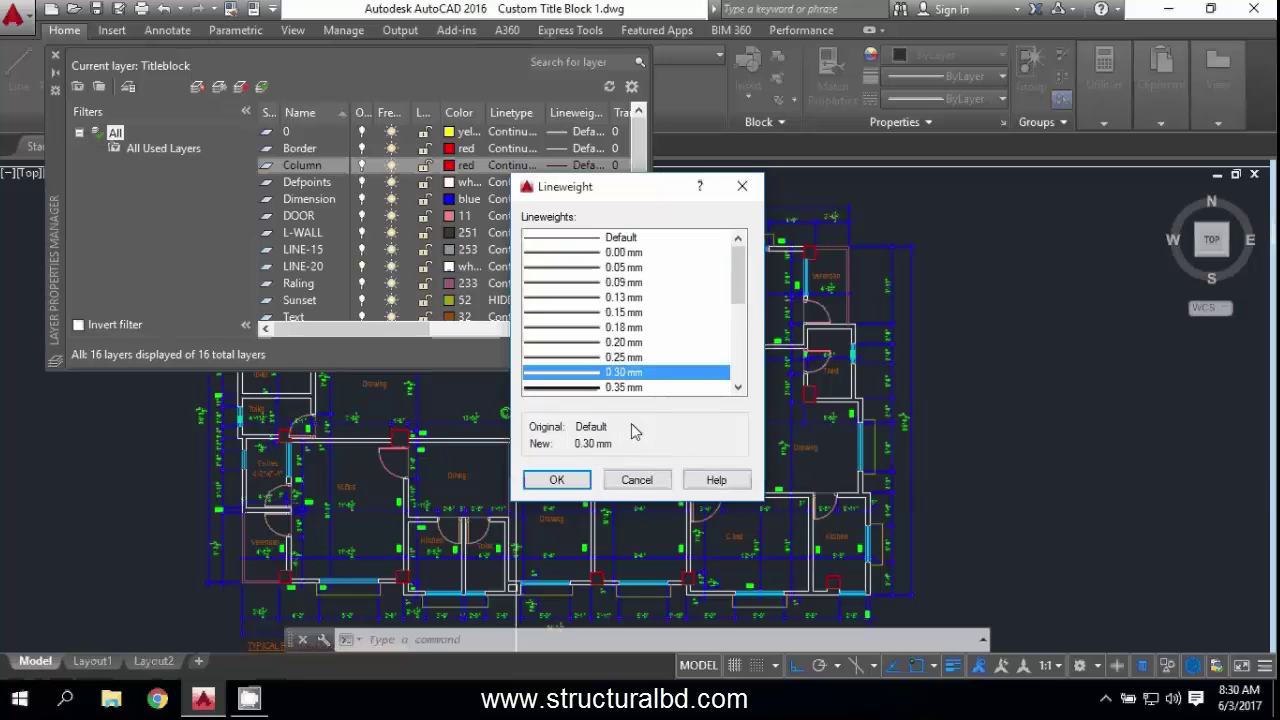
{"action": "left_click", "coordinate": [557, 481]}
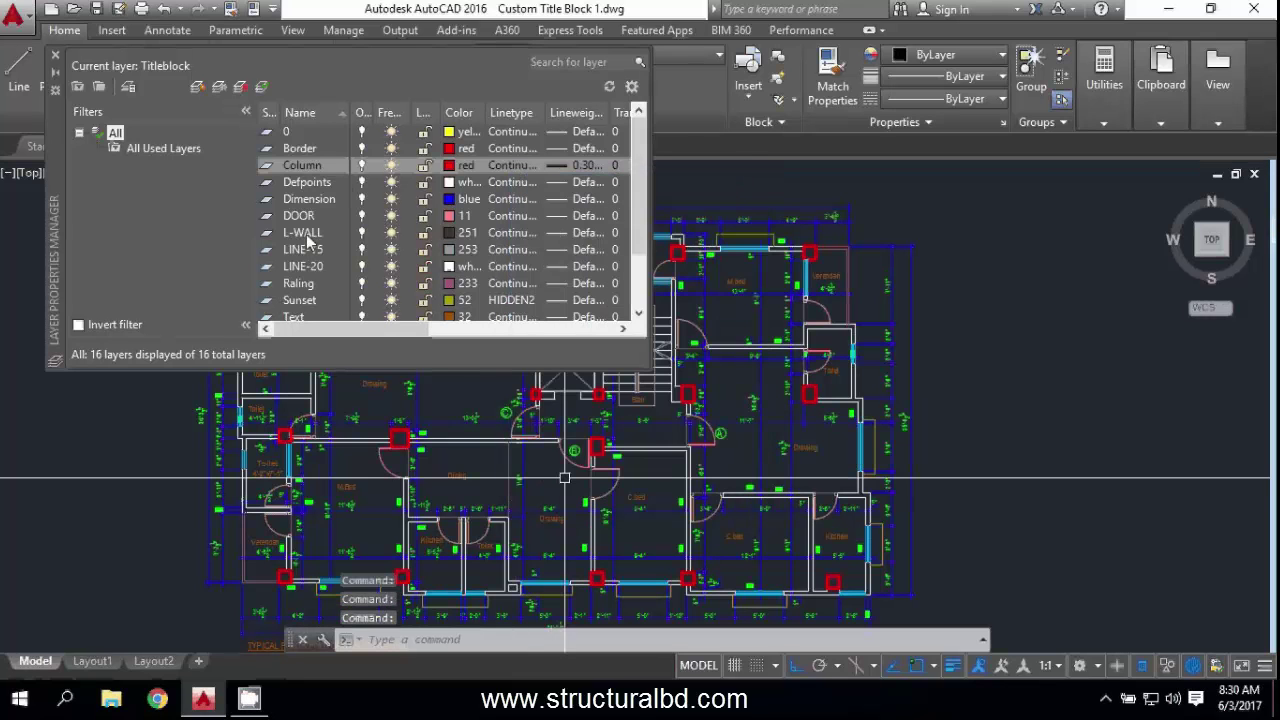
- Set the Wall layer's lineweight to 0.30 mm in the Layer Properties Manager
{"action": "scroll", "coordinate": [306, 214], "scroll_direction": "down", "scroll_amount": 2}
{"action": "left_click", "coordinate": [566, 288]}
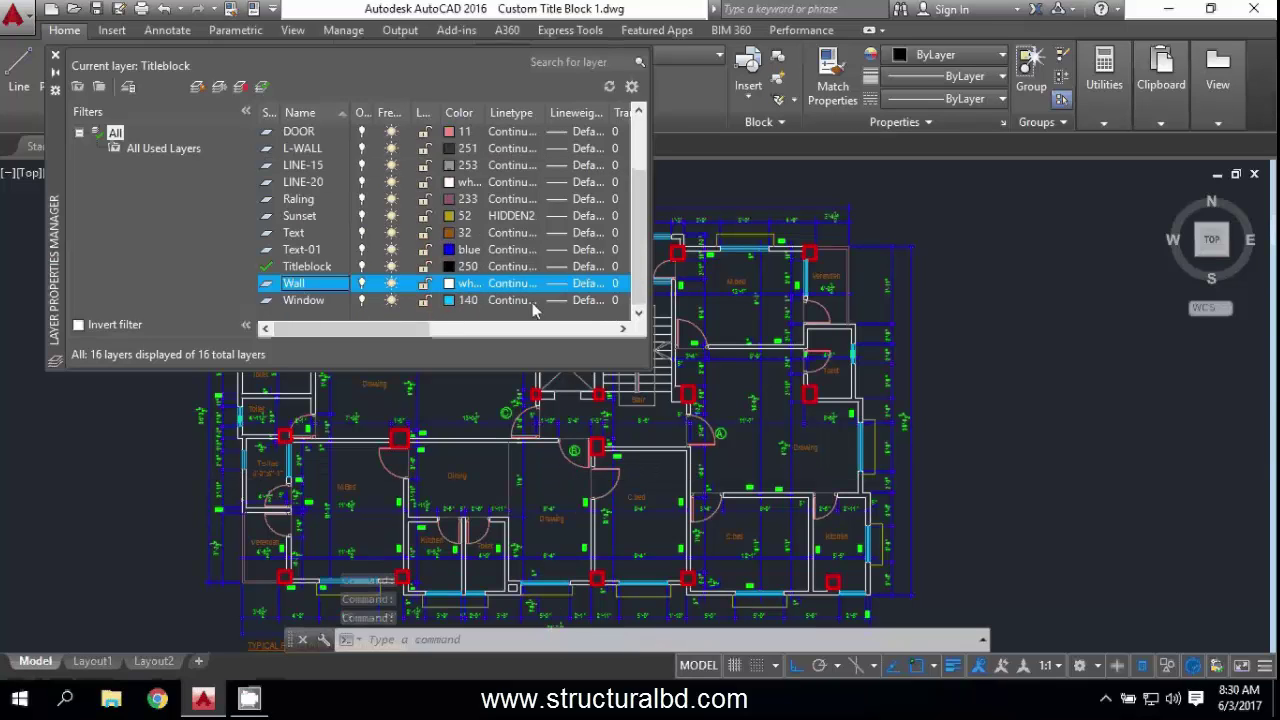
{"action": "left_click", "coordinate": [566, 288]}
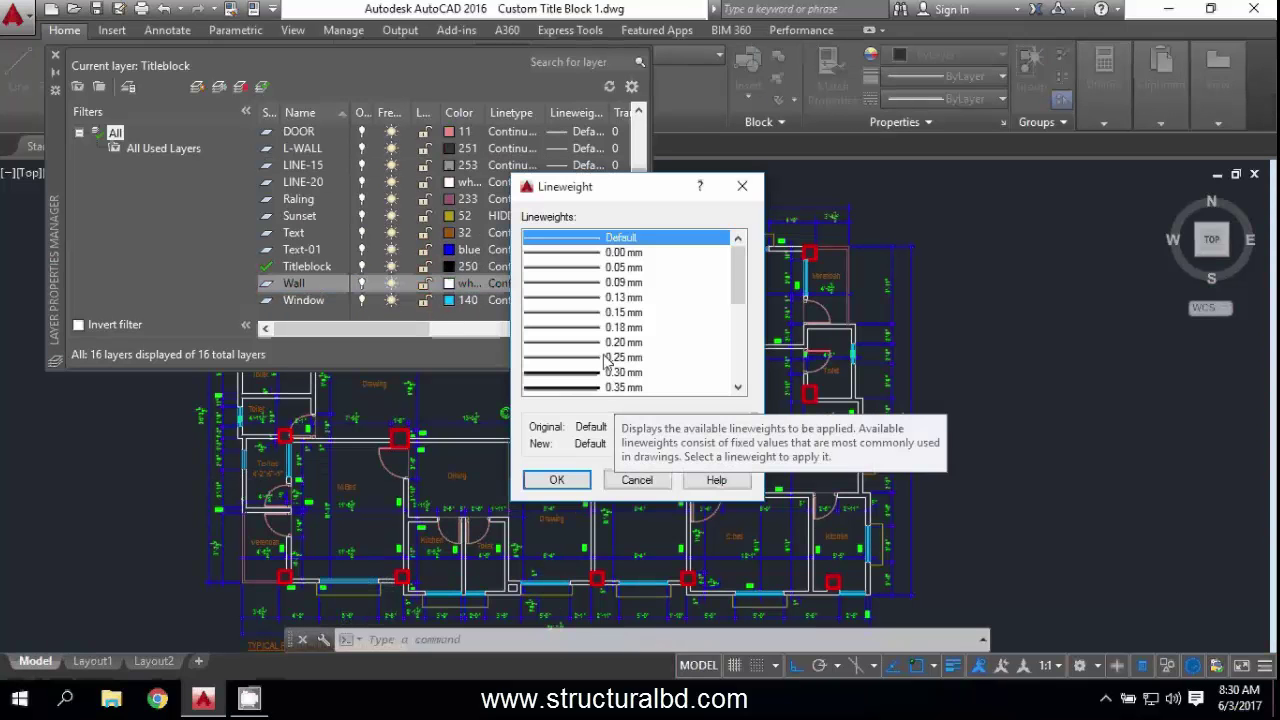
{"action": "left_click", "coordinate": [600, 373]}
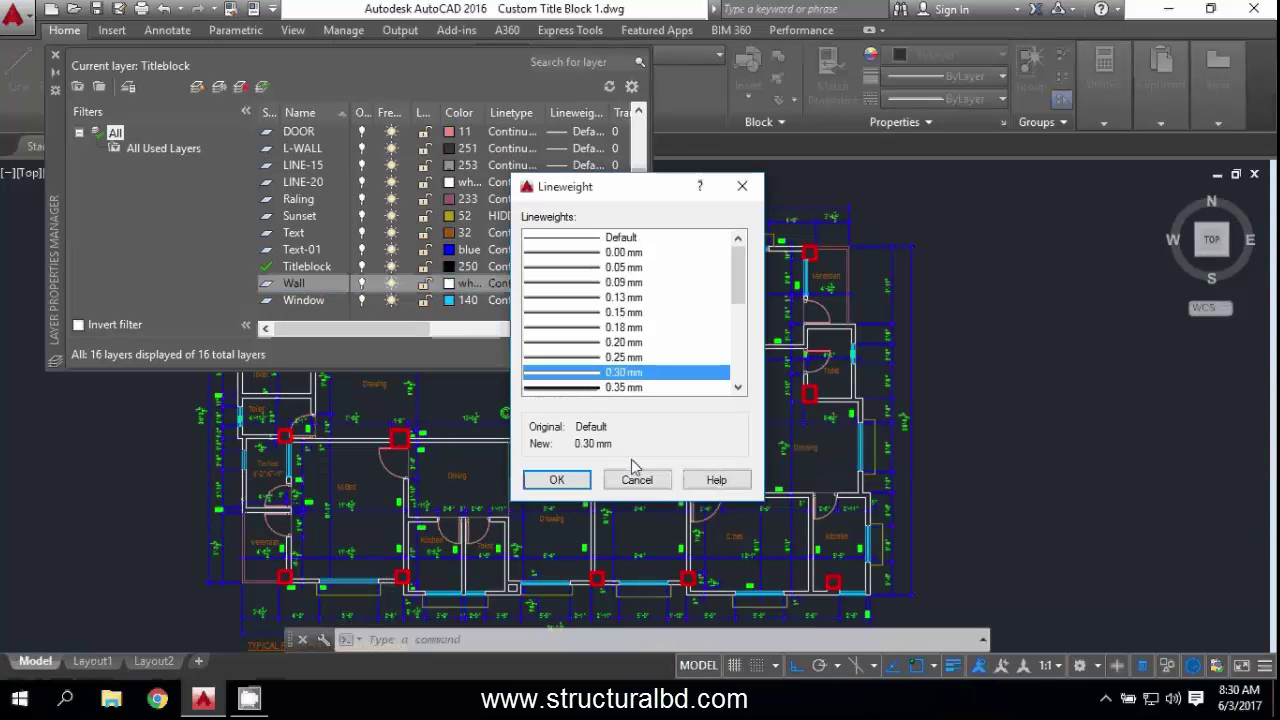
{"action": "left_click", "coordinate": [557, 480]}
- Set the Column layer's lineweight to 0.35 mm, so the columns are heavier than the walls
{"action": "scroll", "coordinate": [284, 187], "scroll_direction": "up", "scroll_amount": 2}
{"action": "left_click", "coordinate": [306, 168]}
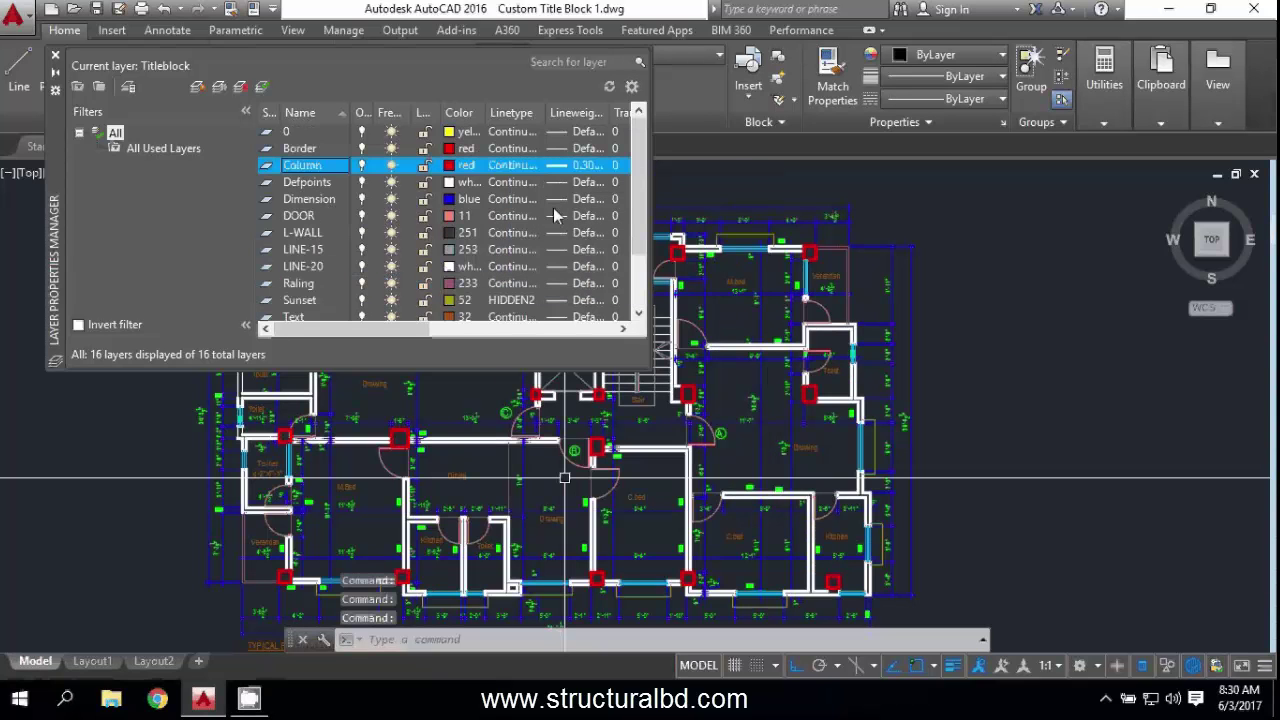
{"action": "left_click", "coordinate": [566, 166]}
{"action": "left_click", "coordinate": [617, 386]}
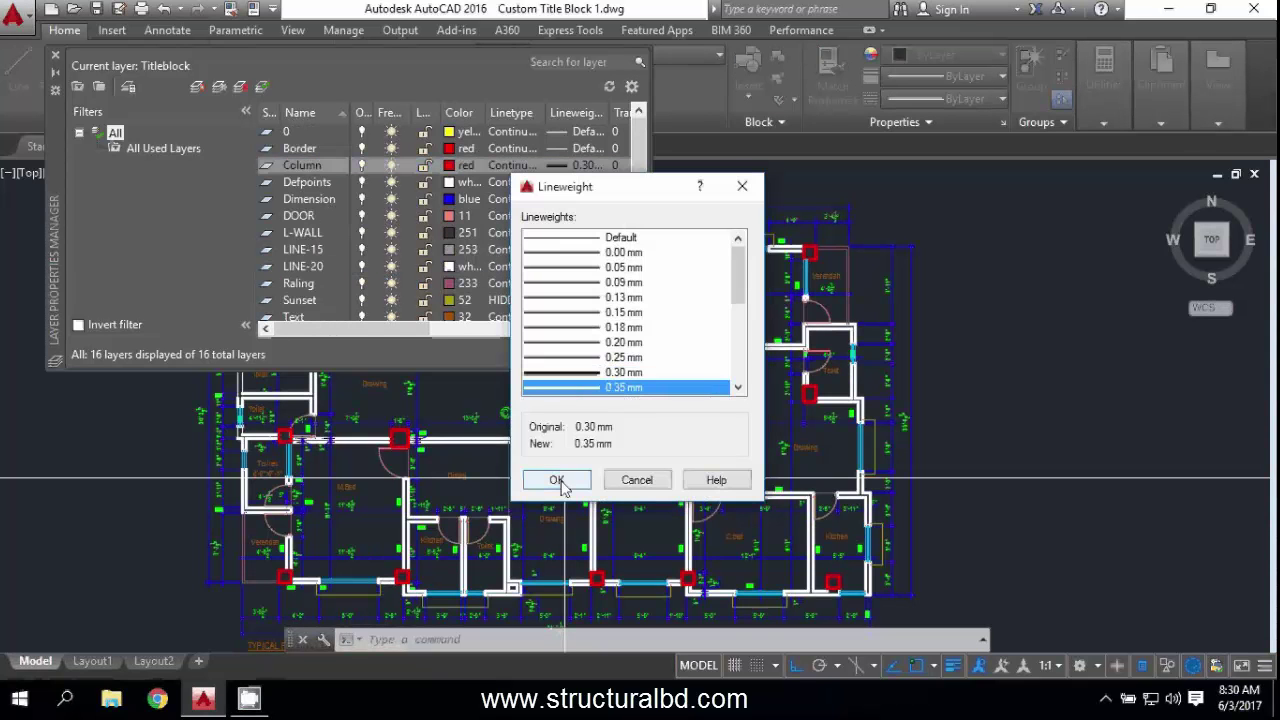
{"action": "left_click", "coordinate": [558, 477]}
- Set the Text layer's lineweight to 0.09 mm
{"action": "scroll", "coordinate": [314, 246], "scroll_direction": "down", "scroll_amount": 1}
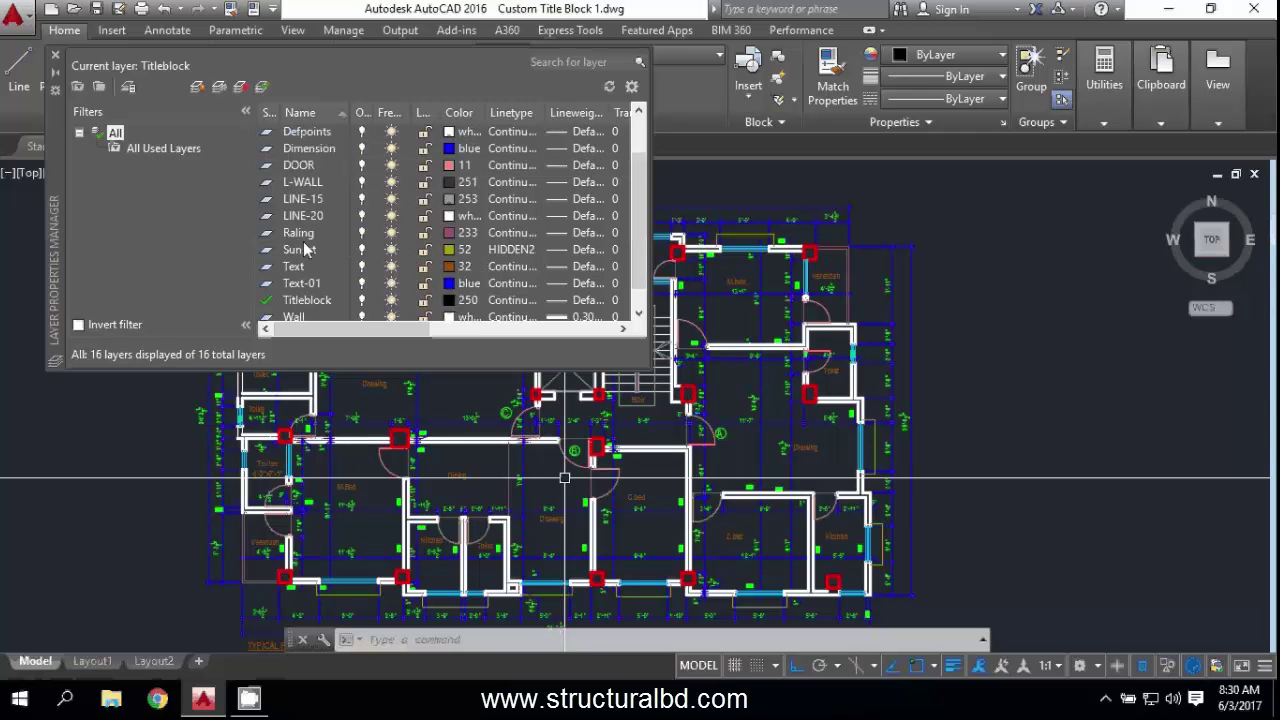
{"action": "left_click", "coordinate": [297, 268]}
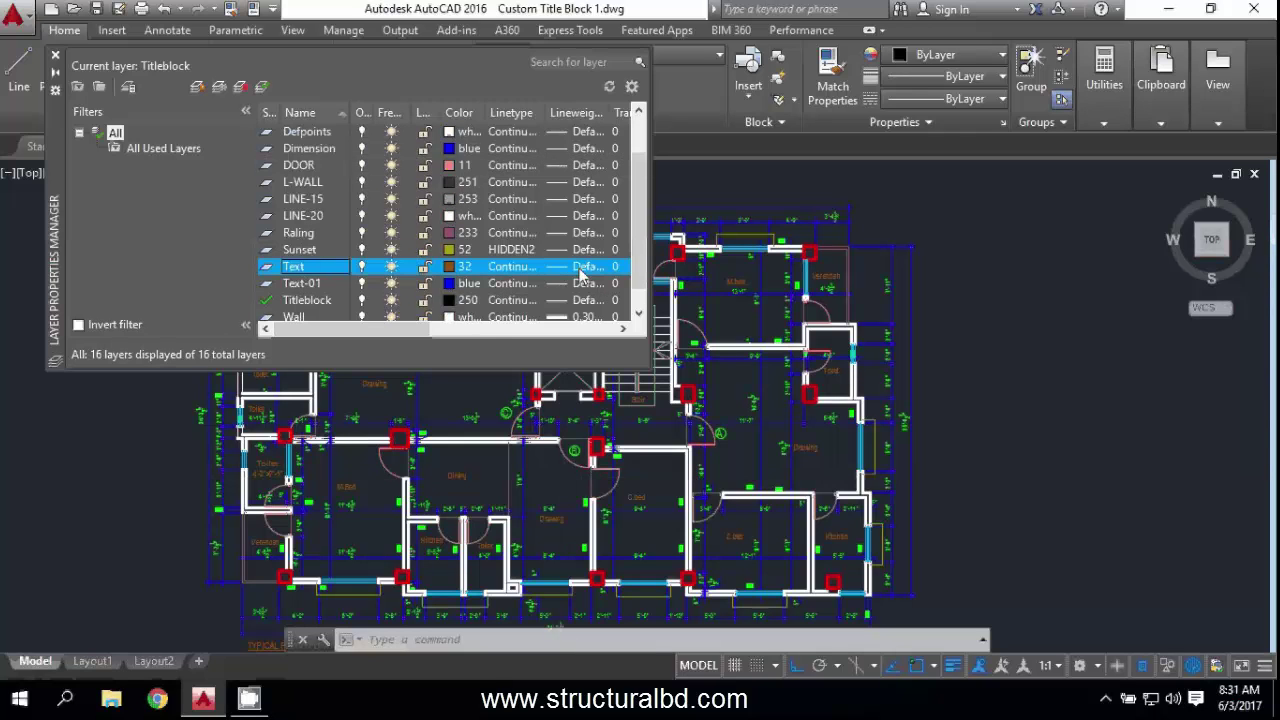
{"action": "left_click", "coordinate": [583, 274]}
{"action": "left_click", "coordinate": [612, 283]}
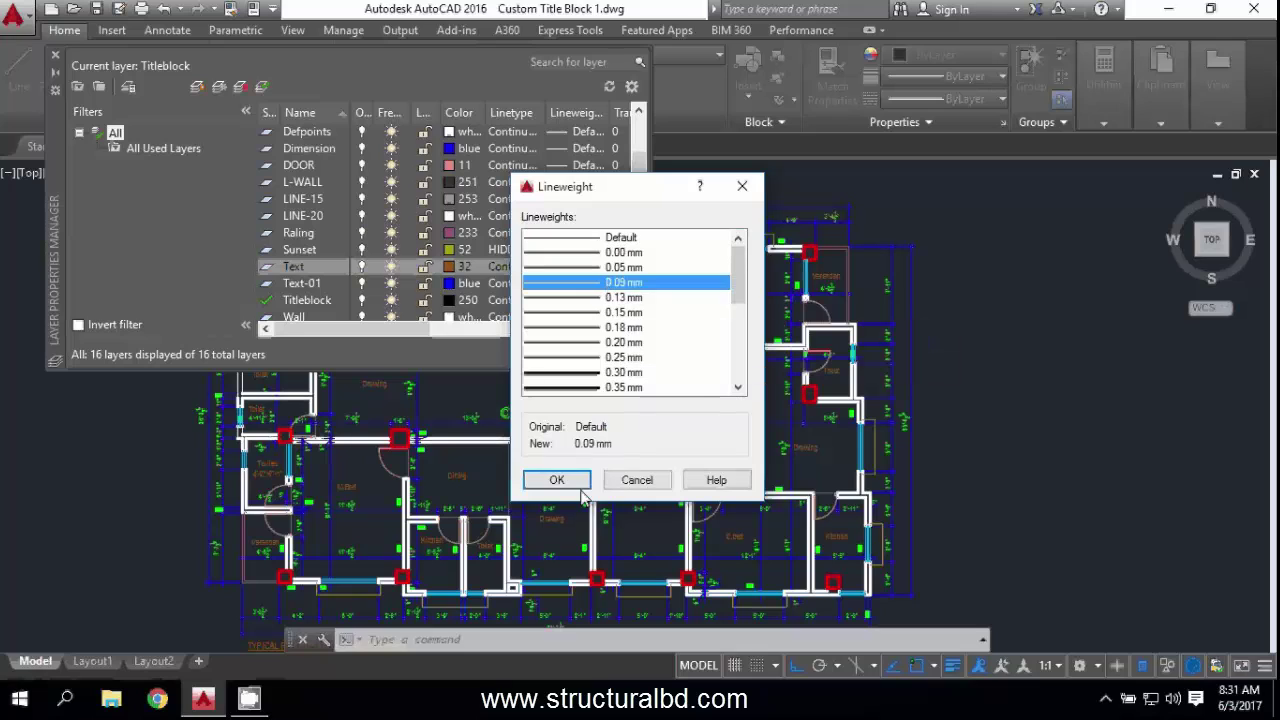
{"action": "left_click", "coordinate": [557, 481]}
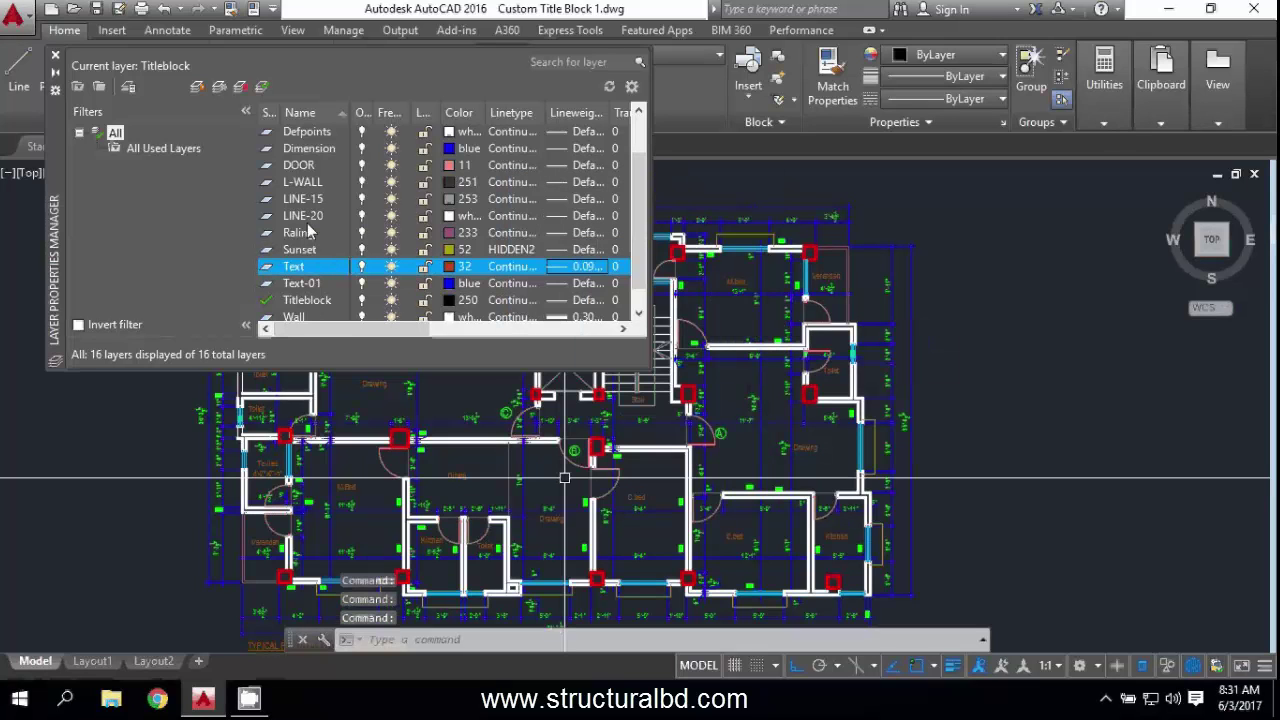
- Set the Raling layer's lineweight to 0.13 mm
{"action": "left_click", "coordinate": [305, 232]}
{"action": "left_click", "coordinate": [575, 235]}
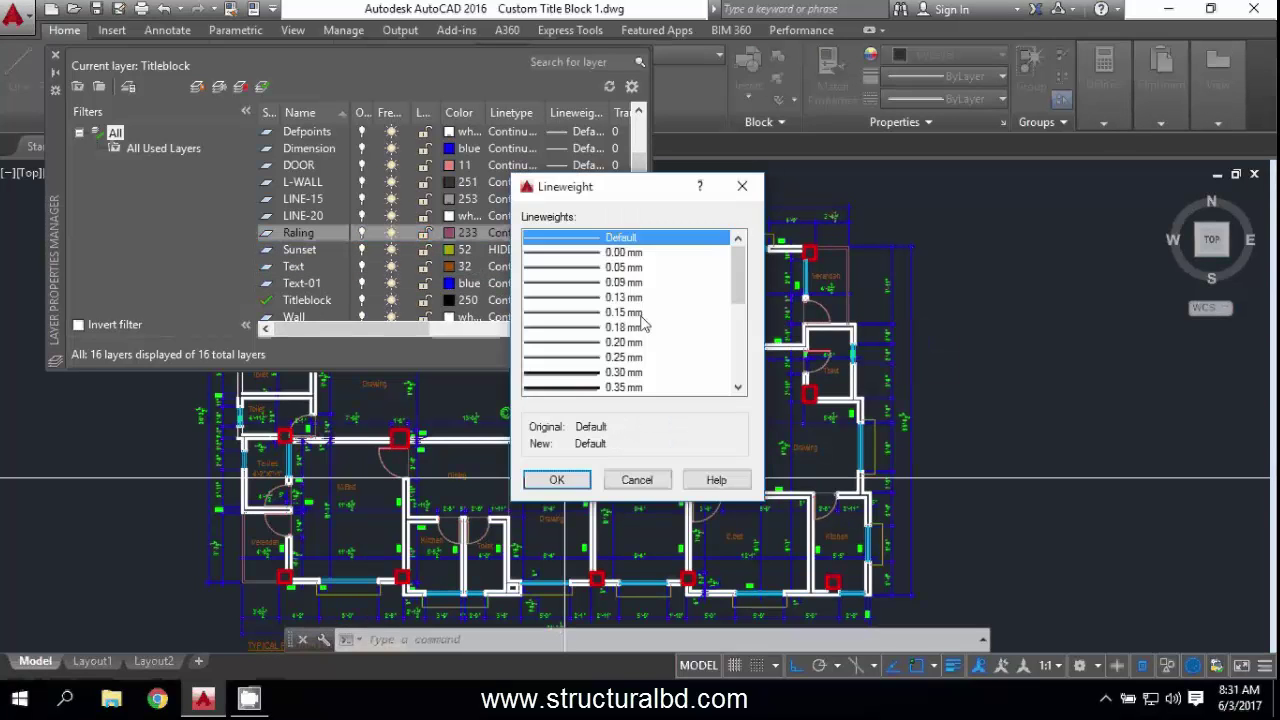
{"action": "left_click", "coordinate": [622, 297]}
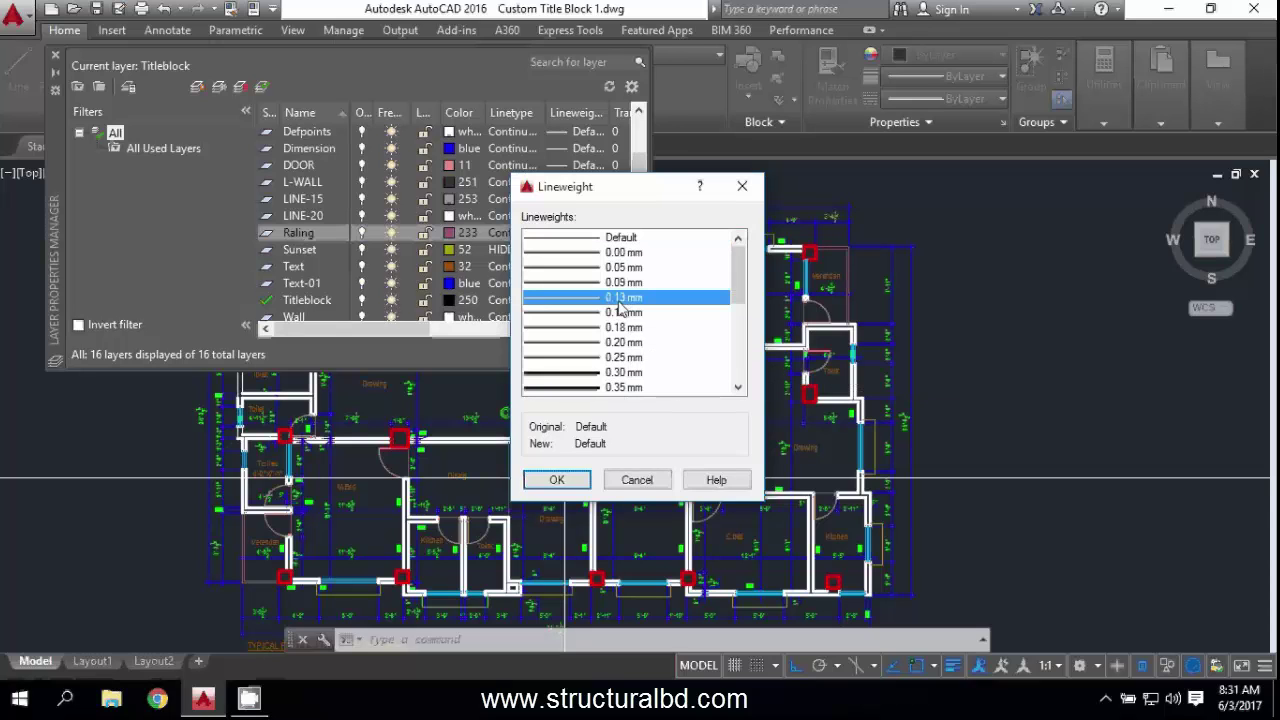
{"action": "left_click", "coordinate": [557, 480]}
- Set the Window layer's lineweight to 0.15 mm and close the Layer Properties Manager
{"action": "scroll", "coordinate": [318, 292], "scroll_direction": "down", "scroll_amount": 1}
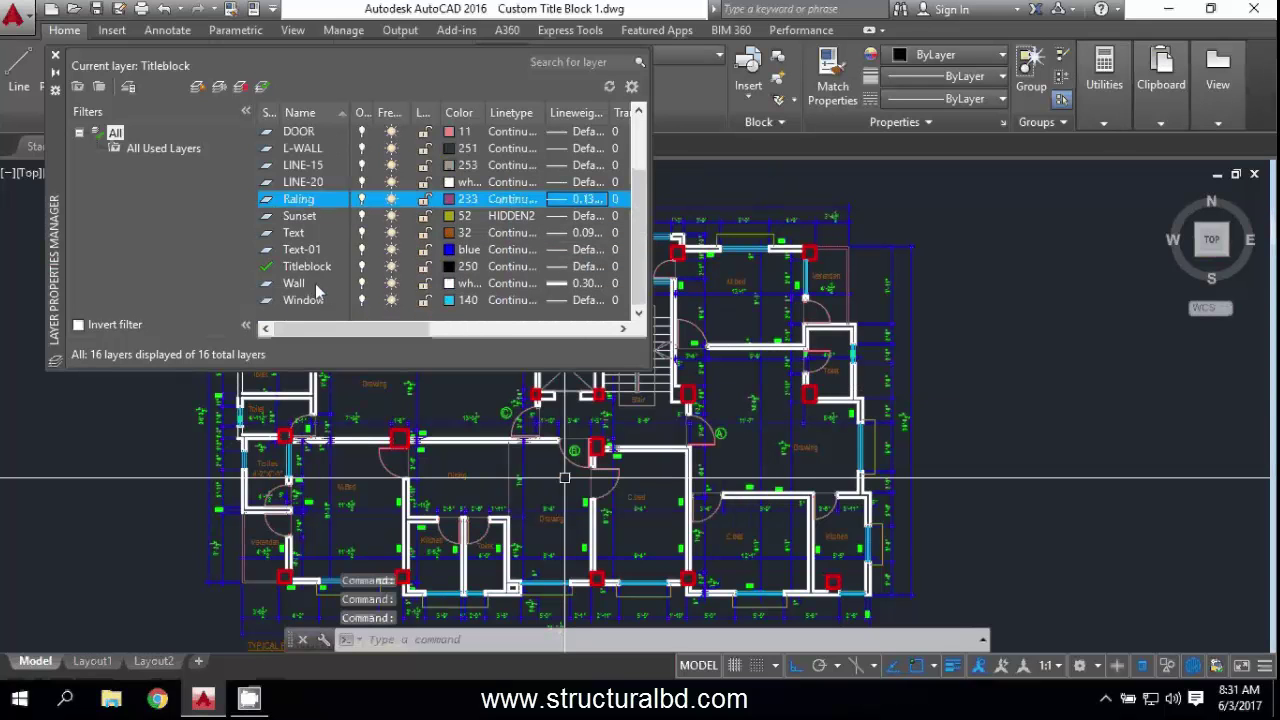
{"action": "left_click", "coordinate": [320, 300]}
{"action": "left_click", "coordinate": [578, 301]}
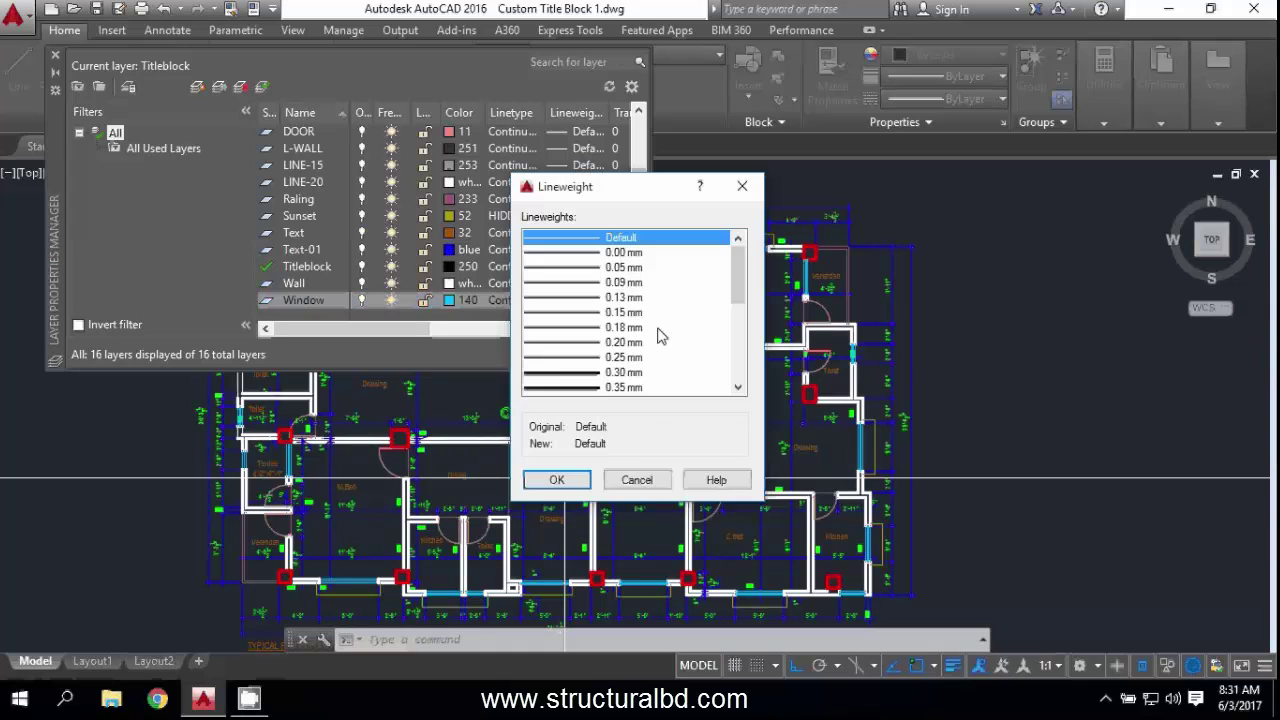
{"action": "left_click", "coordinate": [612, 312]}
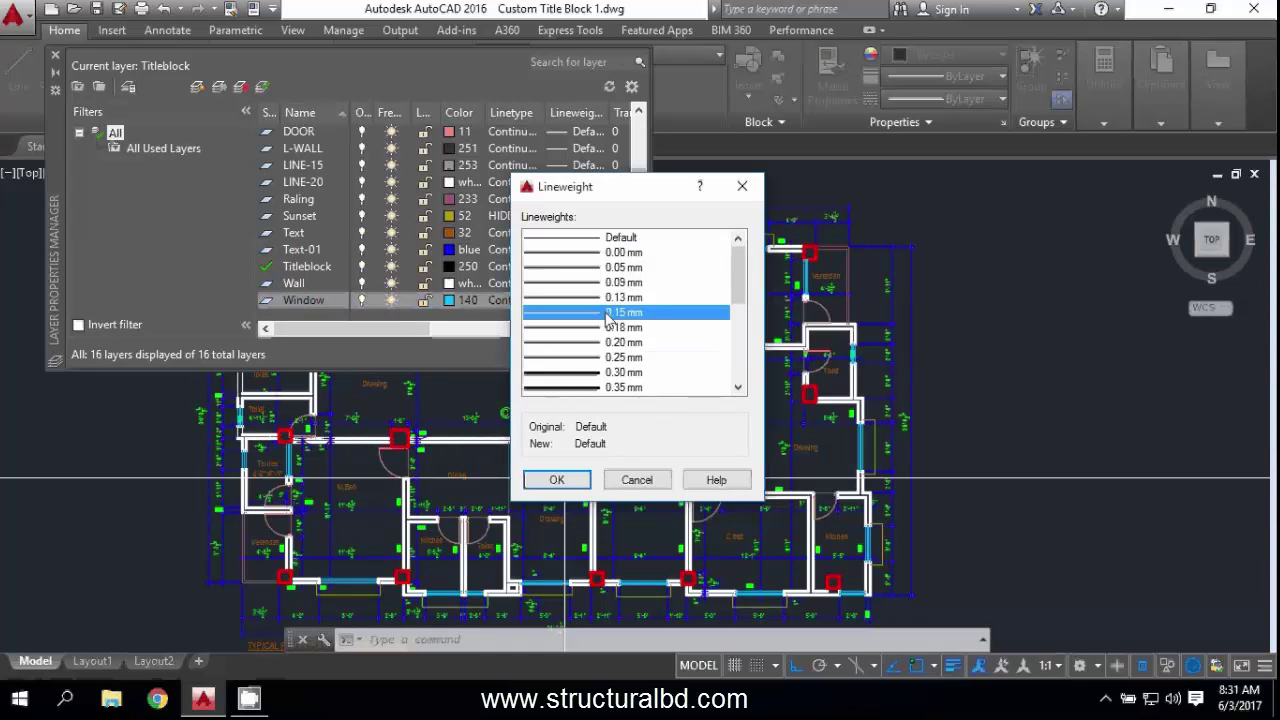
{"action": "left_click", "coordinate": [557, 480]}
{"action": "scroll", "coordinate": [300, 243], "scroll_direction": "up", "scroll_amount": 2}
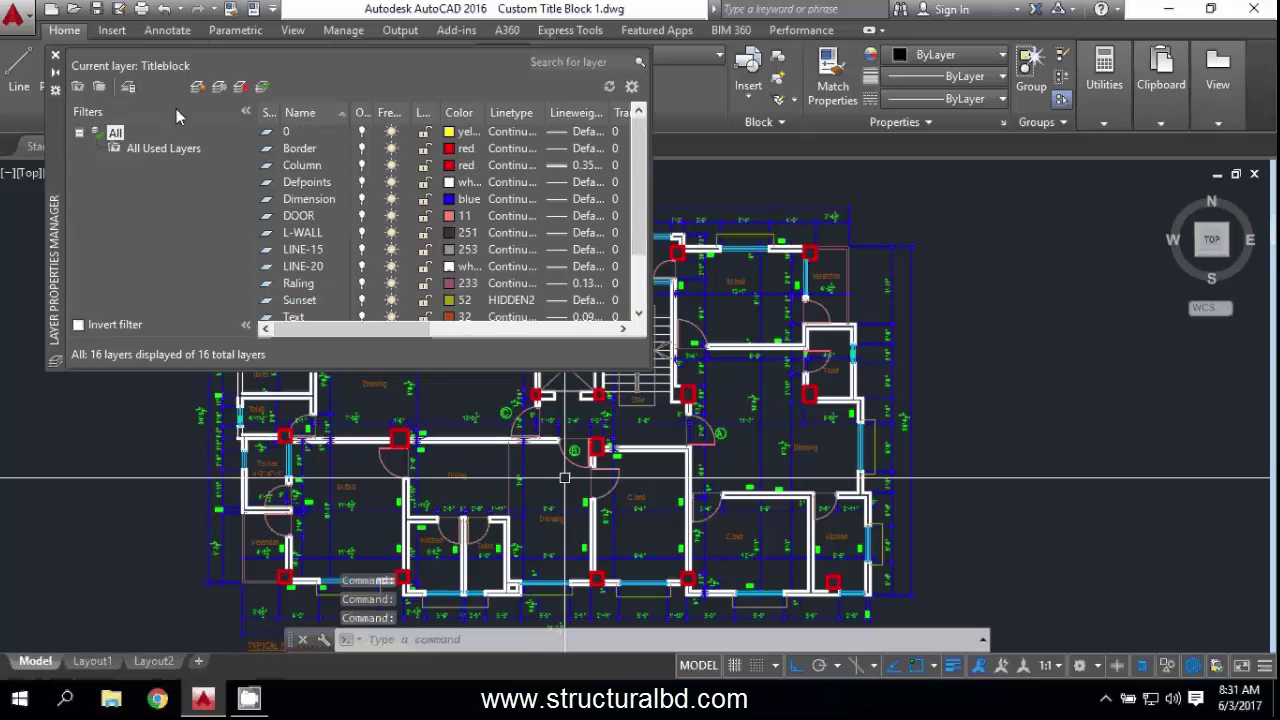
{"action": "left_click", "coordinate": [55, 55]}
- Examine the line thickness of the walls and columns around the toilet and C.bed in model space
{"action": "scroll", "coordinate": [534, 331], "scroll_direction": "up", "scroll_amount": 8}
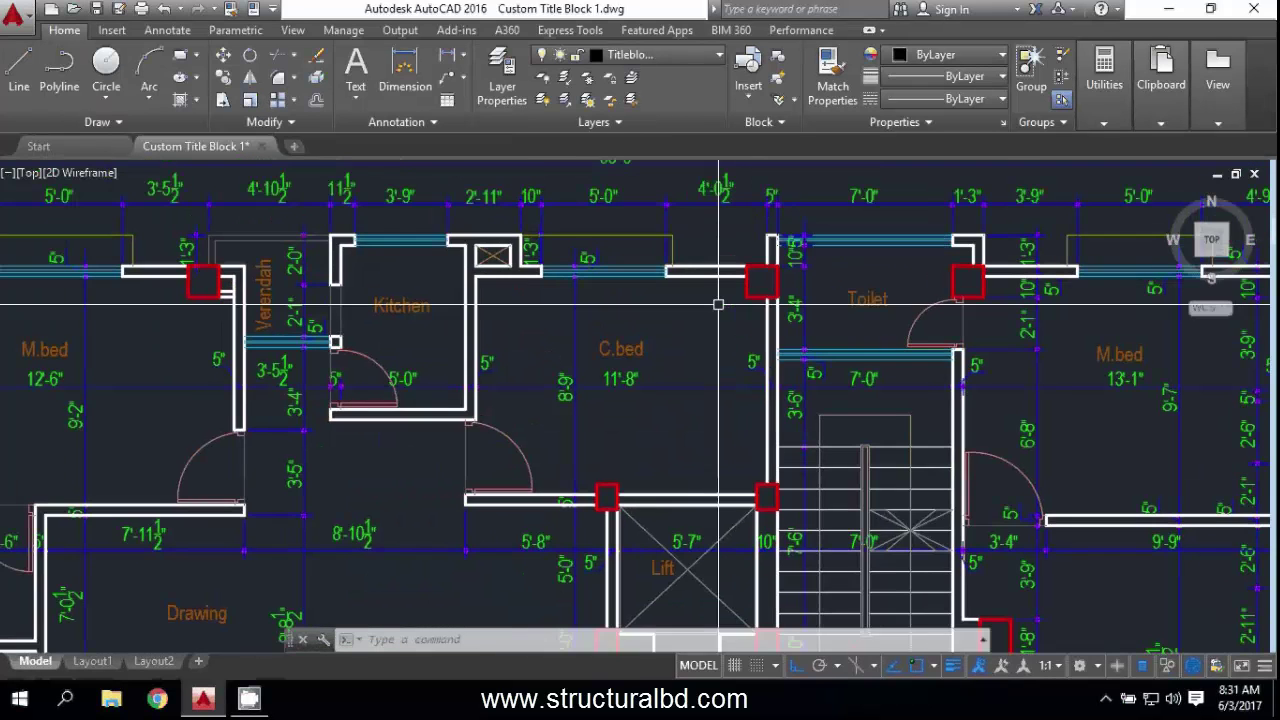
{"action": "scroll", "coordinate": [677, 294], "scroll_direction": "down", "scroll_amount": 5}
{"action": "scroll", "coordinate": [400, 349], "scroll_direction": "up", "scroll_amount": 7}
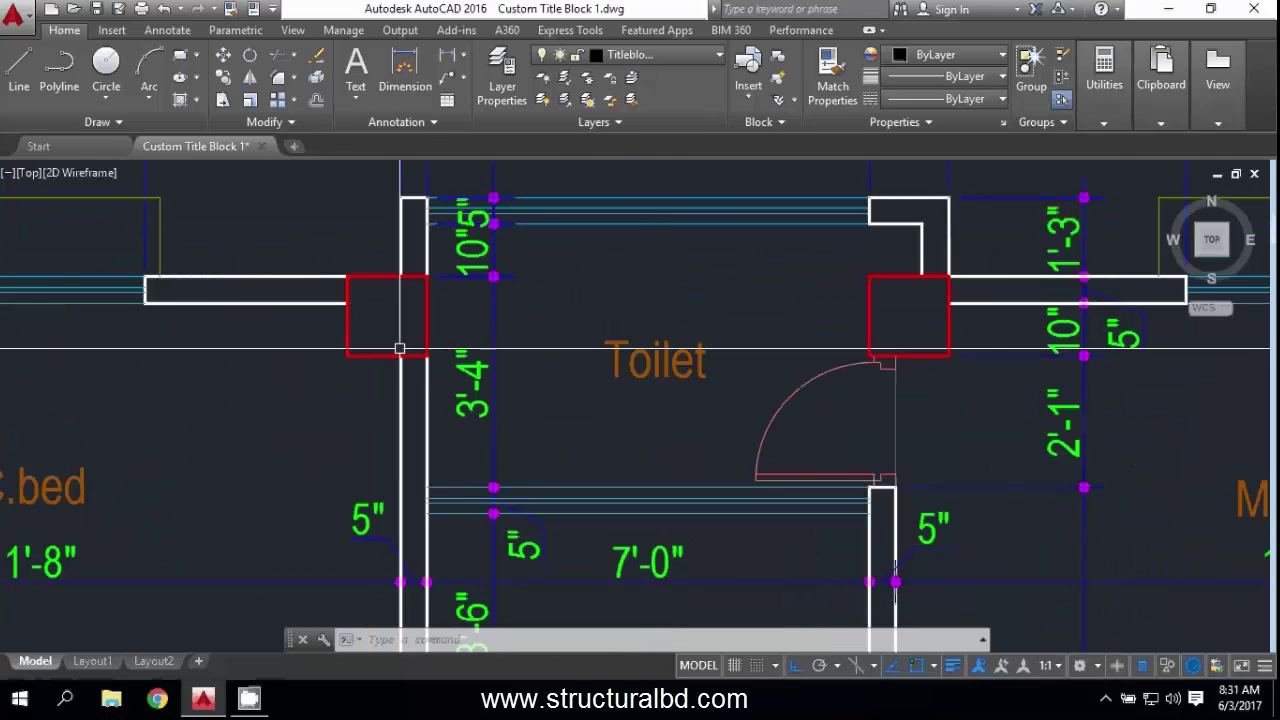
{"action": "left_click", "coordinate": [625, 324]}
{"action": "left_click", "coordinate": [589, 249]}
{"action": "key", "text": "Escape"}
{"action": "left_click", "coordinate": [520, 362]}
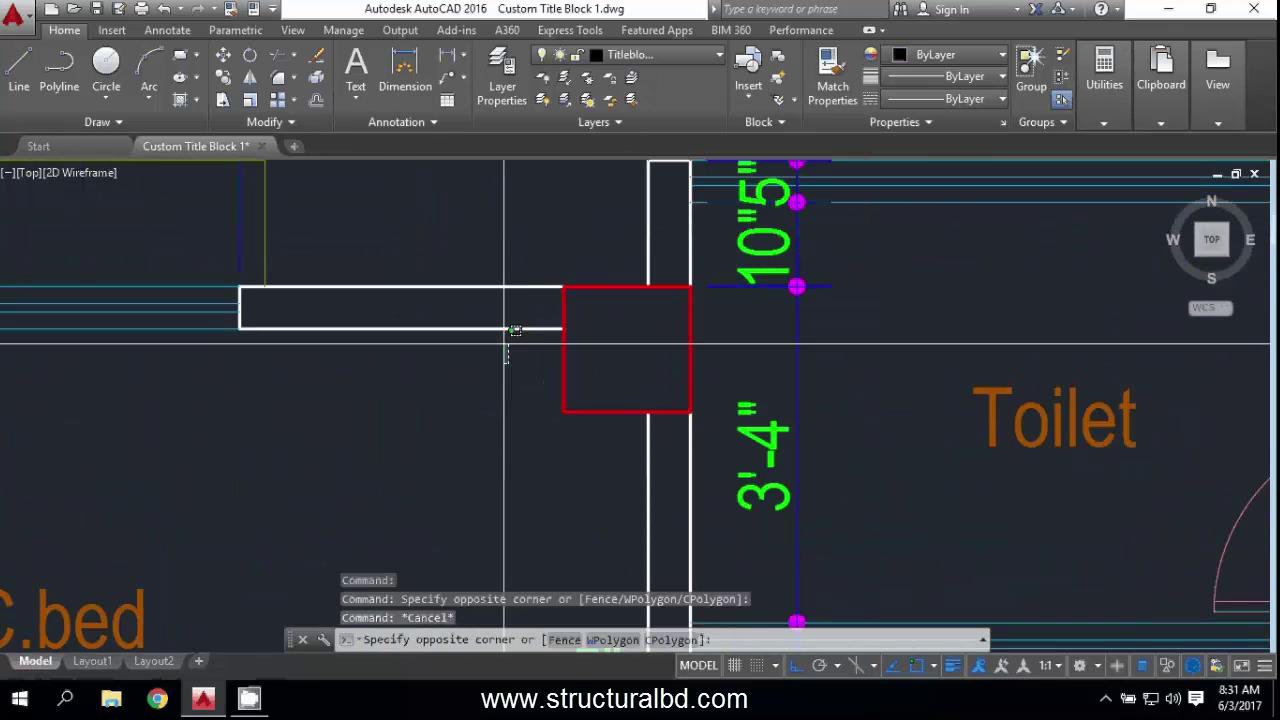
{"action": "left_click", "coordinate": [483, 262]}
{"action": "key", "text": "Escape"}
{"action": "scroll", "coordinate": [758, 299], "scroll_direction": "down", "scroll_amount": 6}
{"action": "scroll", "coordinate": [614, 300], "scroll_direction": "up", "scroll_amount": 4}
{"action": "left_click", "coordinate": [614, 322]}
{"action": "left_click", "coordinate": [571, 260]}
{"action": "key", "text": "Escape"}
{"action": "scroll", "coordinate": [580, 258], "scroll_direction": "down", "scroll_amount": 4}
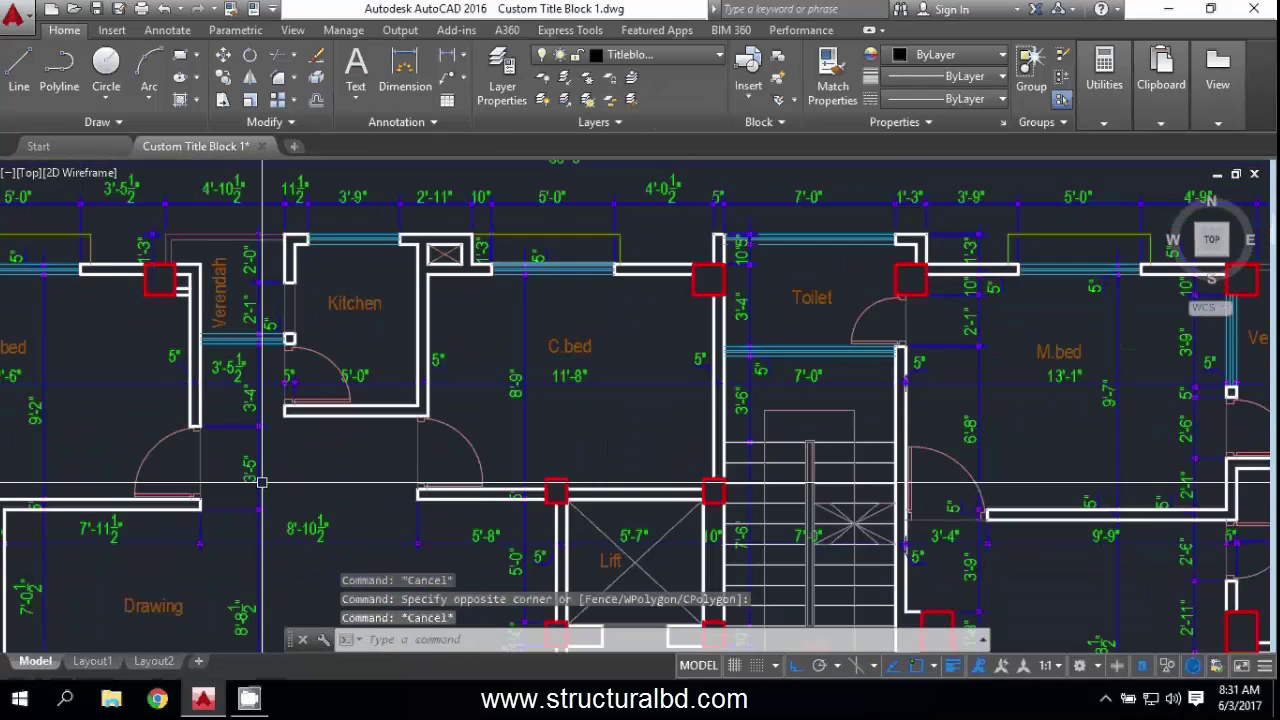
- Preview the plot of Layout1, examine the thickness of its wall and column lines, and return to the plot settings
{"action": "left_click", "coordinate": [92, 661]}
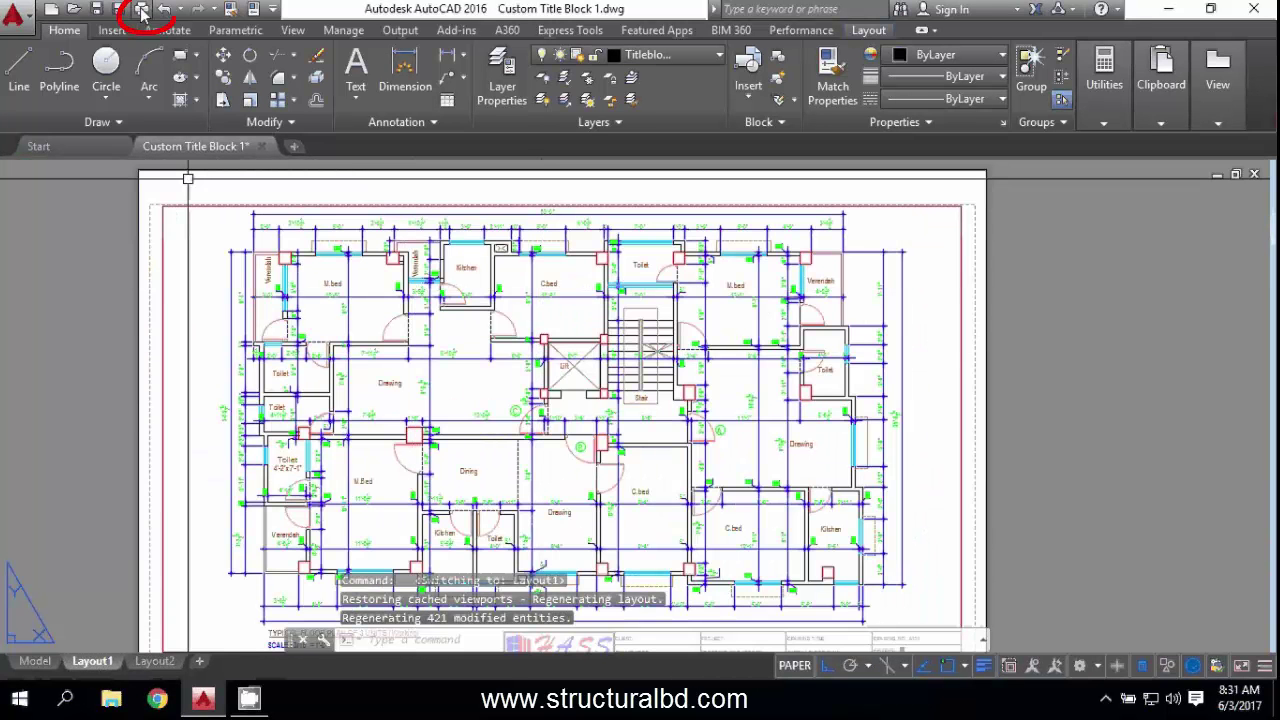
{"action": "left_click", "coordinate": [142, 10]}
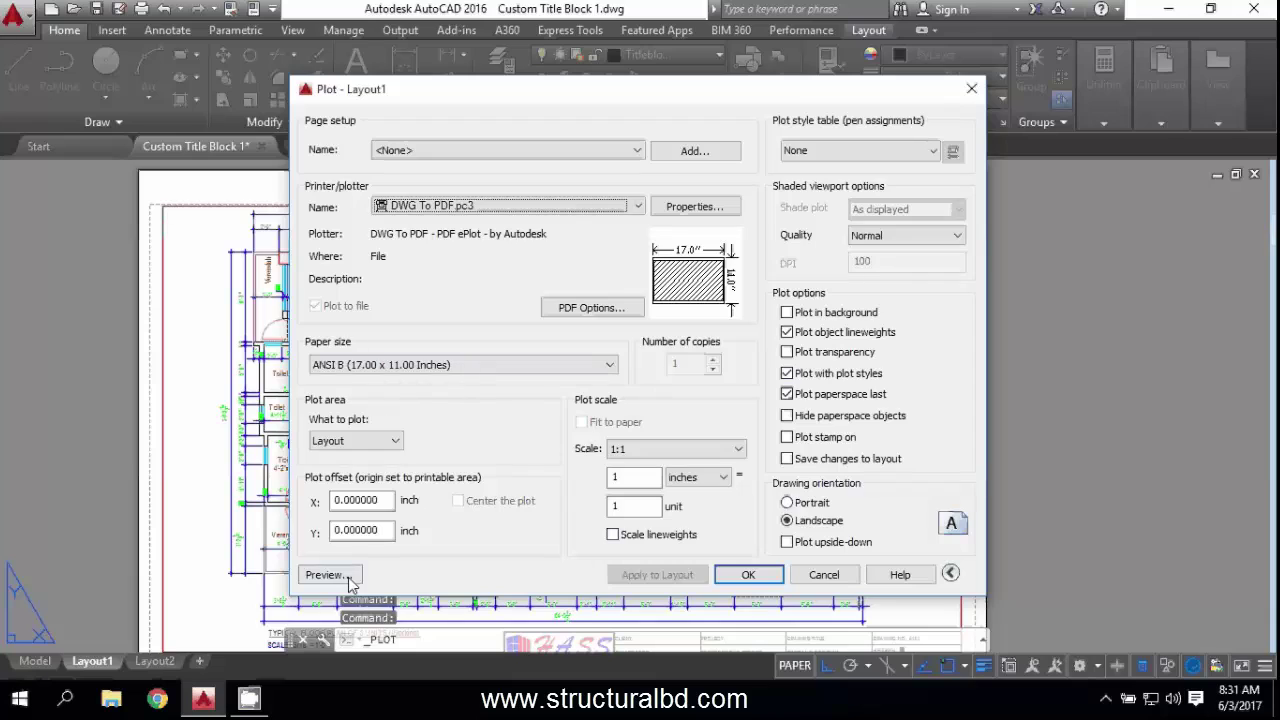
{"action": "left_click", "coordinate": [320, 654]}
{"action": "scroll", "coordinate": [564, 215], "scroll_direction": "up", "scroll_amount": 3}
{"action": "middle_click_drag", "start_coordinate": [792, 249], "coordinate": [560, 238]}
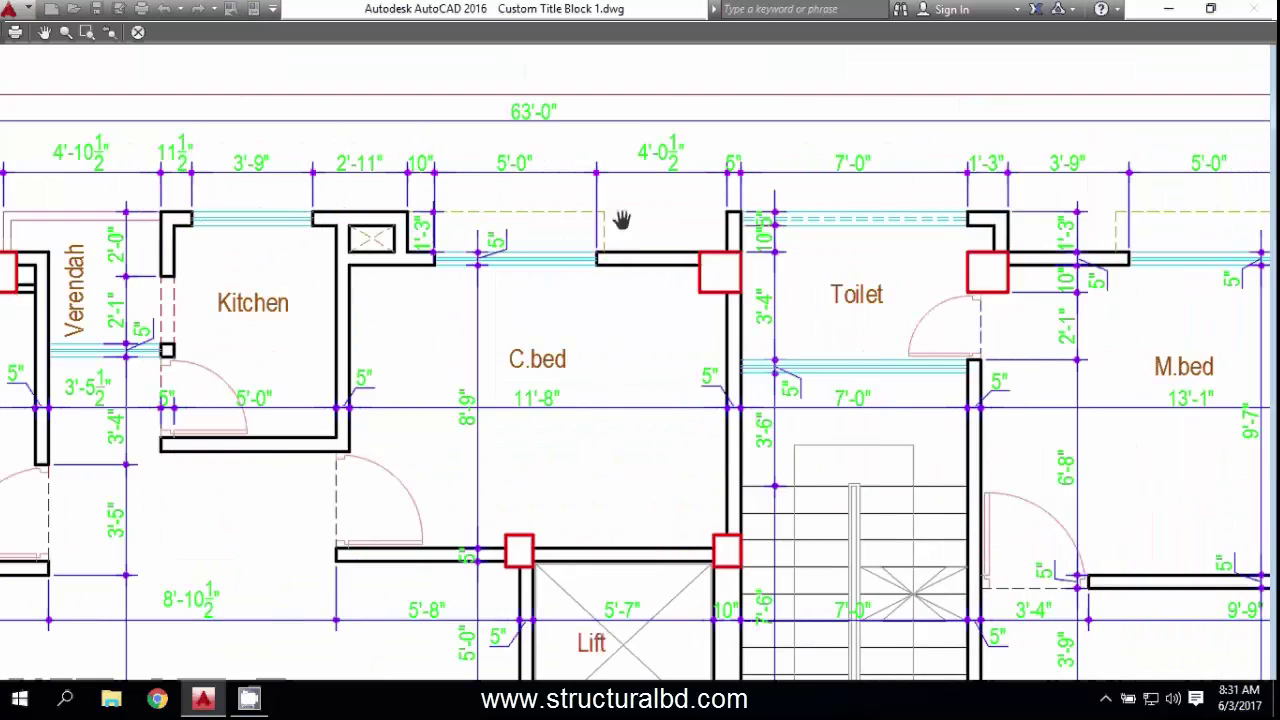
{"action": "scroll", "coordinate": [574, 221], "scroll_direction": "down", "scroll_amount": 3}
{"action": "key", "text": "Escape"}
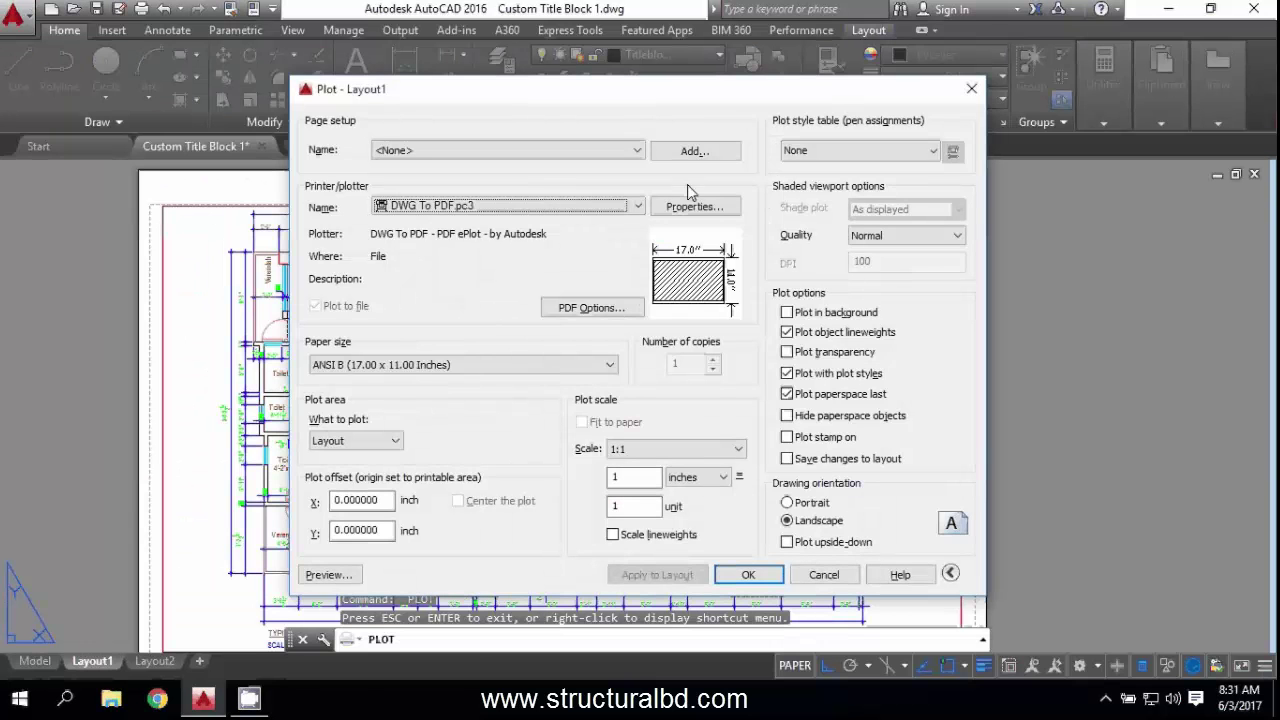
- Preview Layout1 with the monochrome.ctb plot style table, examine the thickness of walls, columns, windows and dimensions, and leave without plotting
{"action": "left_click", "coordinate": [925, 151]}
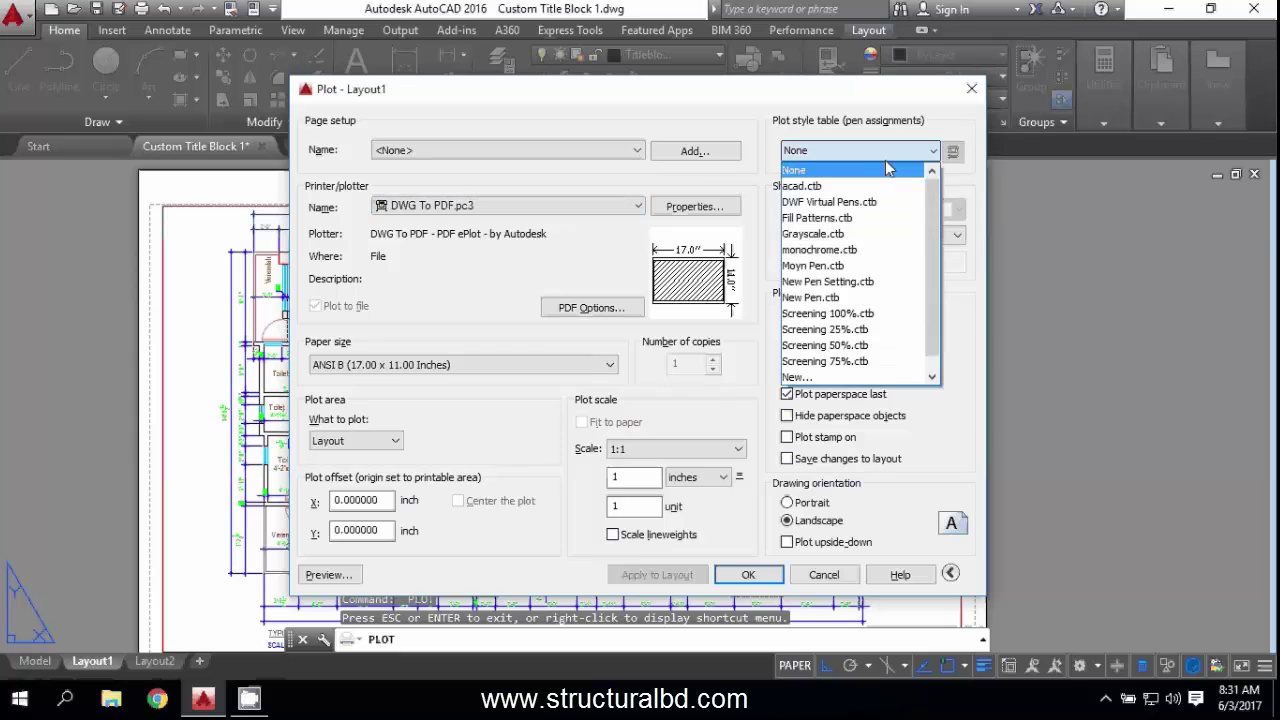
{"action": "left_click", "coordinate": [830, 257]}
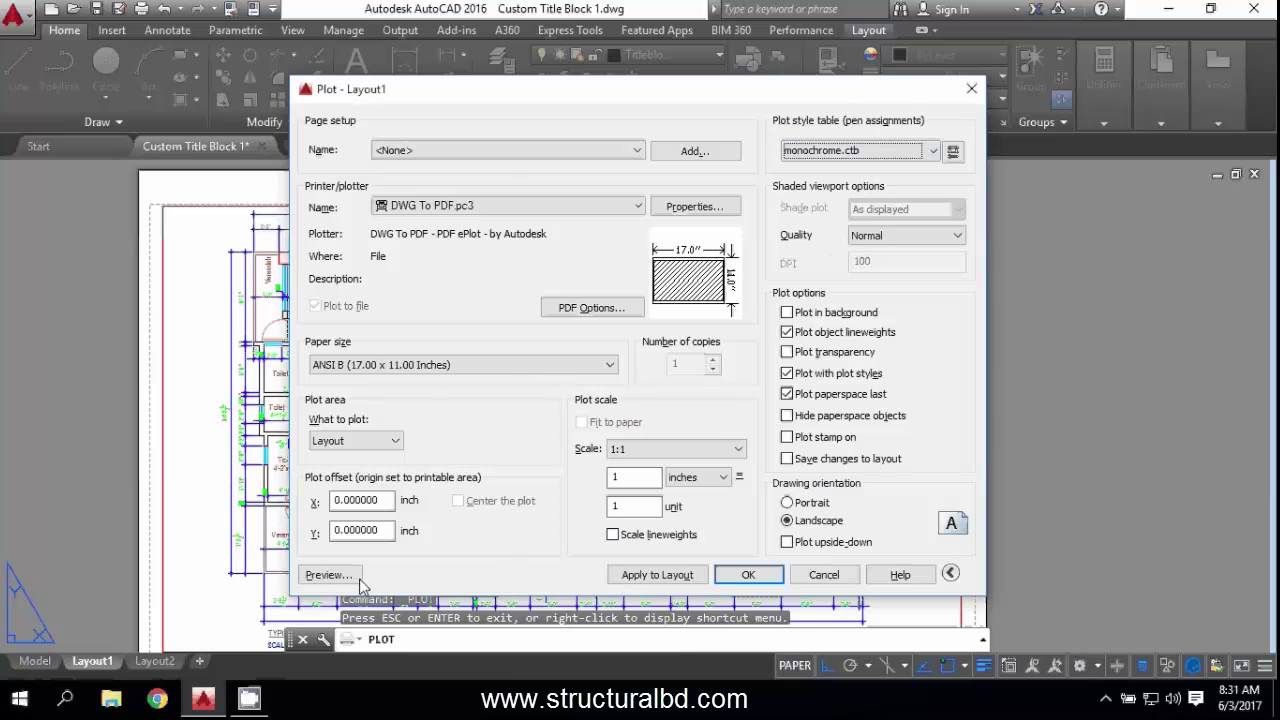
{"action": "left_click", "coordinate": [329, 574]}
{"action": "scroll", "coordinate": [664, 186], "scroll_direction": "up", "scroll_amount": 6}
{"action": "scroll", "coordinate": [625, 219], "scroll_direction": "up", "scroll_amount": 2}
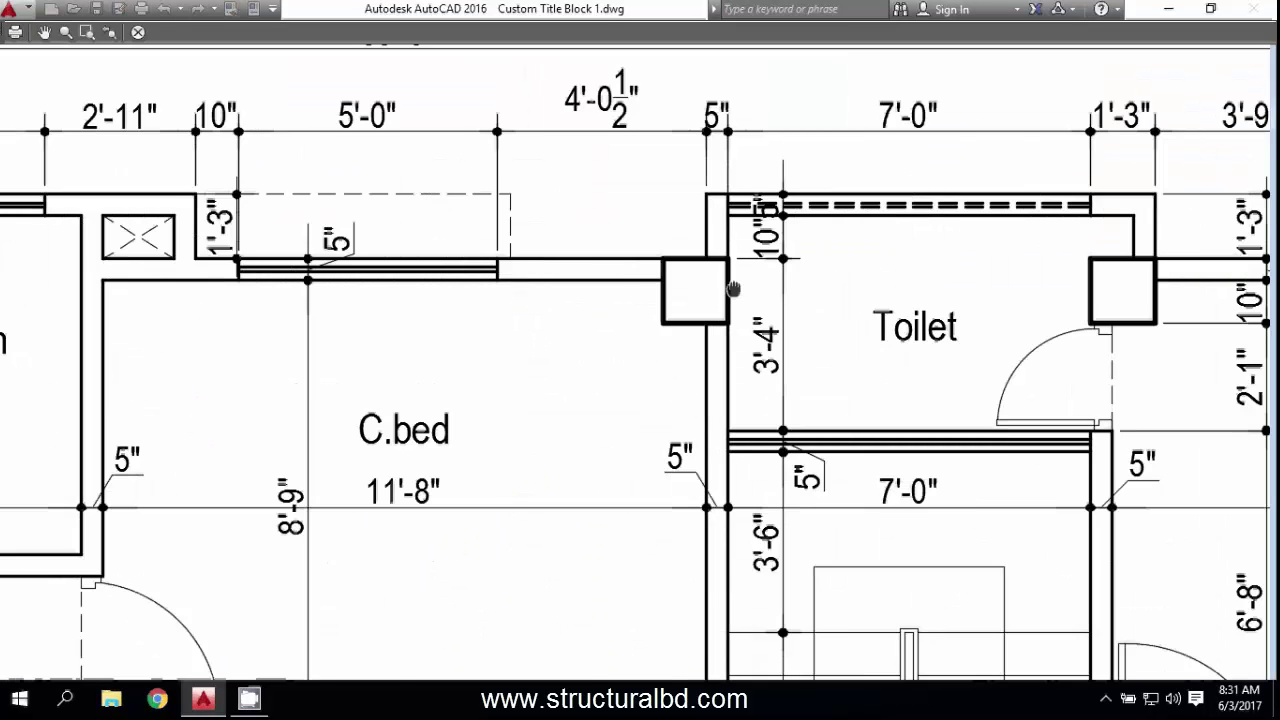
{"action": "scroll", "coordinate": [560, 260], "scroll_direction": "down", "scroll_amount": 2}
{"action": "middle_click_drag", "start_coordinate": [734, 289], "coordinate": [353, 225]}
{"action": "scroll", "coordinate": [353, 225], "scroll_direction": "down", "scroll_amount": 2}
{"action": "scroll", "coordinate": [768, 237], "scroll_direction": "up", "scroll_amount": 4}
{"action": "middle_click_drag", "start_coordinate": [768, 237], "coordinate": [691, 223]}
{"action": "scroll", "coordinate": [690, 222], "scroll_direction": "up", "scroll_amount": 2}
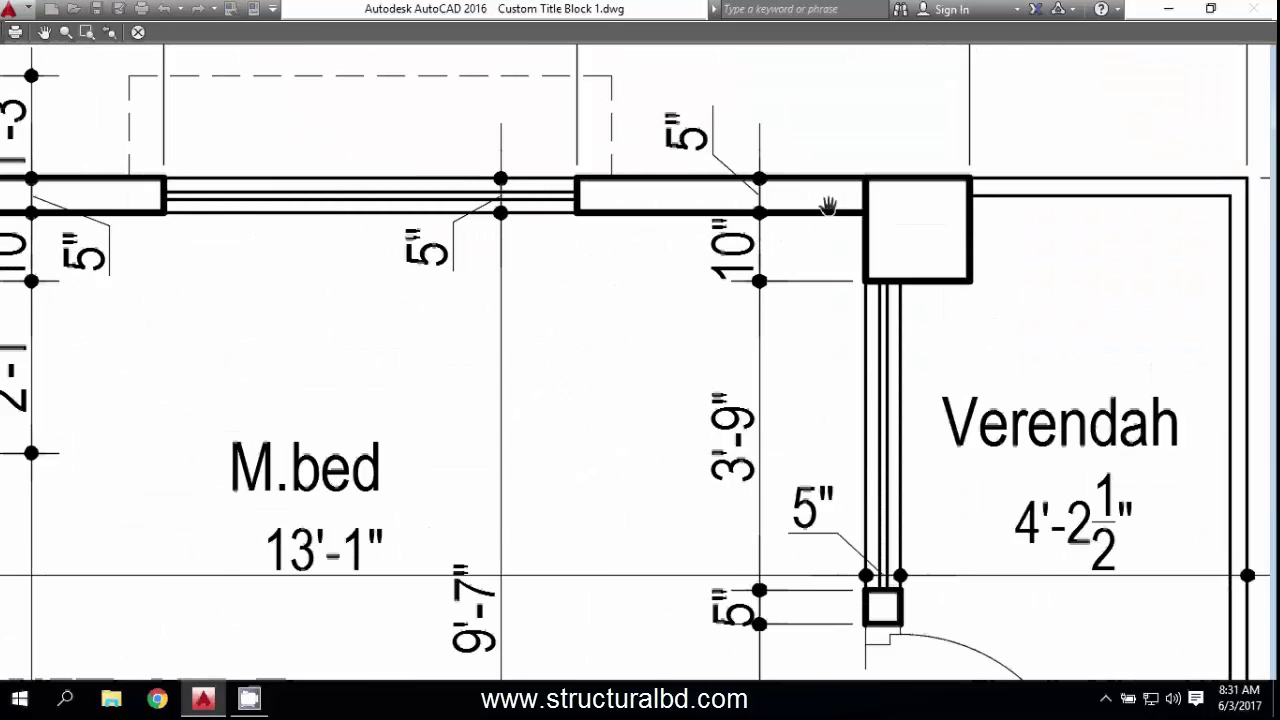
{"action": "scroll", "coordinate": [1018, 252], "scroll_direction": "down", "scroll_amount": 3}
{"action": "scroll", "coordinate": [330, 225], "scroll_direction": "up", "scroll_amount": 2}
{"action": "middle_click_drag", "start_coordinate": [300, 153], "coordinate": [594, 229]}
{"action": "middle_click_drag", "start_coordinate": [437, 274], "coordinate": [626, 297]}
{"action": "middle_click_drag", "start_coordinate": [383, 235], "coordinate": [652, 313]}
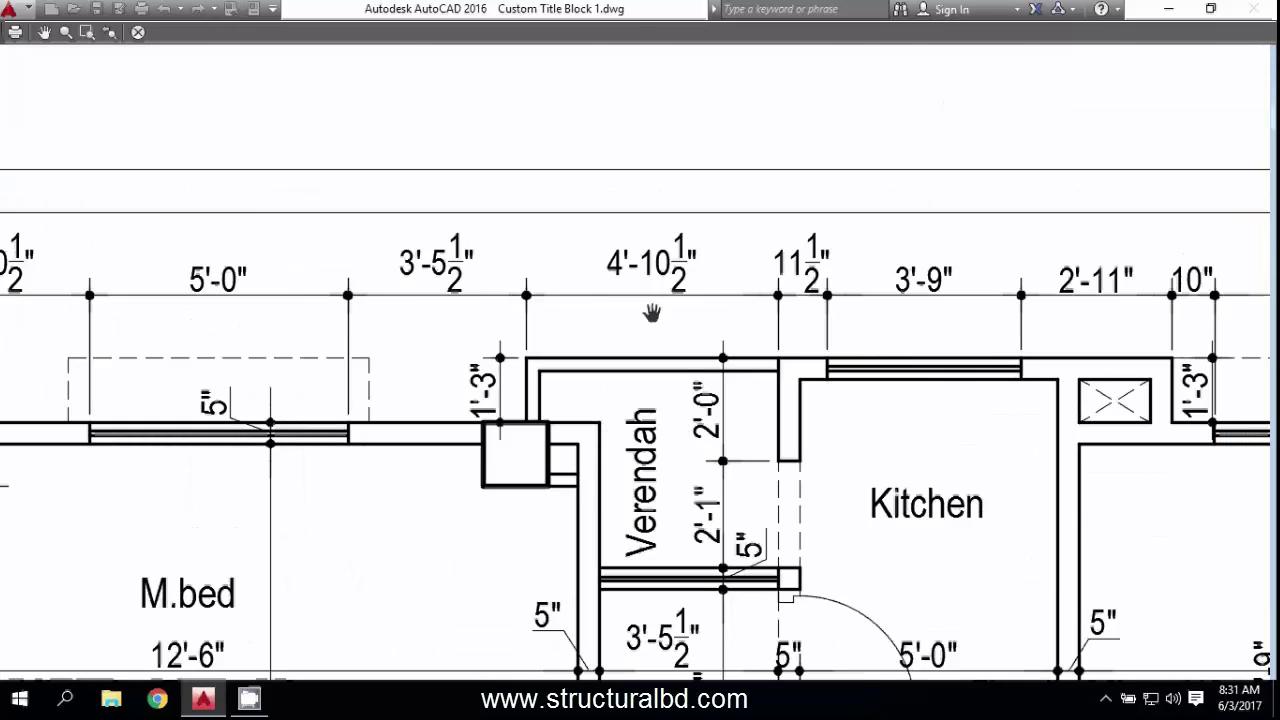
{"action": "key", "text": "Escape"}
- Return to model space, set the Dimension layer's lineweight to 0.09 mm, close the layer manager and inspect the plan
{"action": "left_click", "coordinate": [665, 65]}
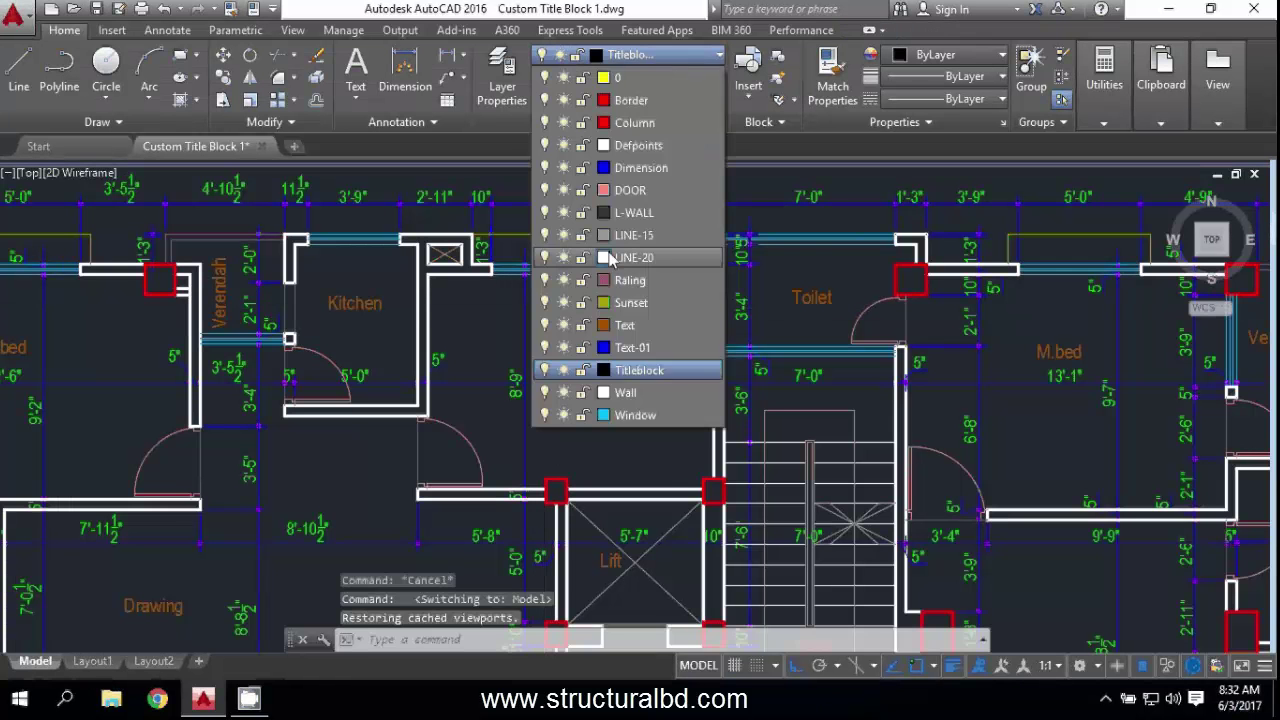
{"action": "left_click", "coordinate": [490, 100]}
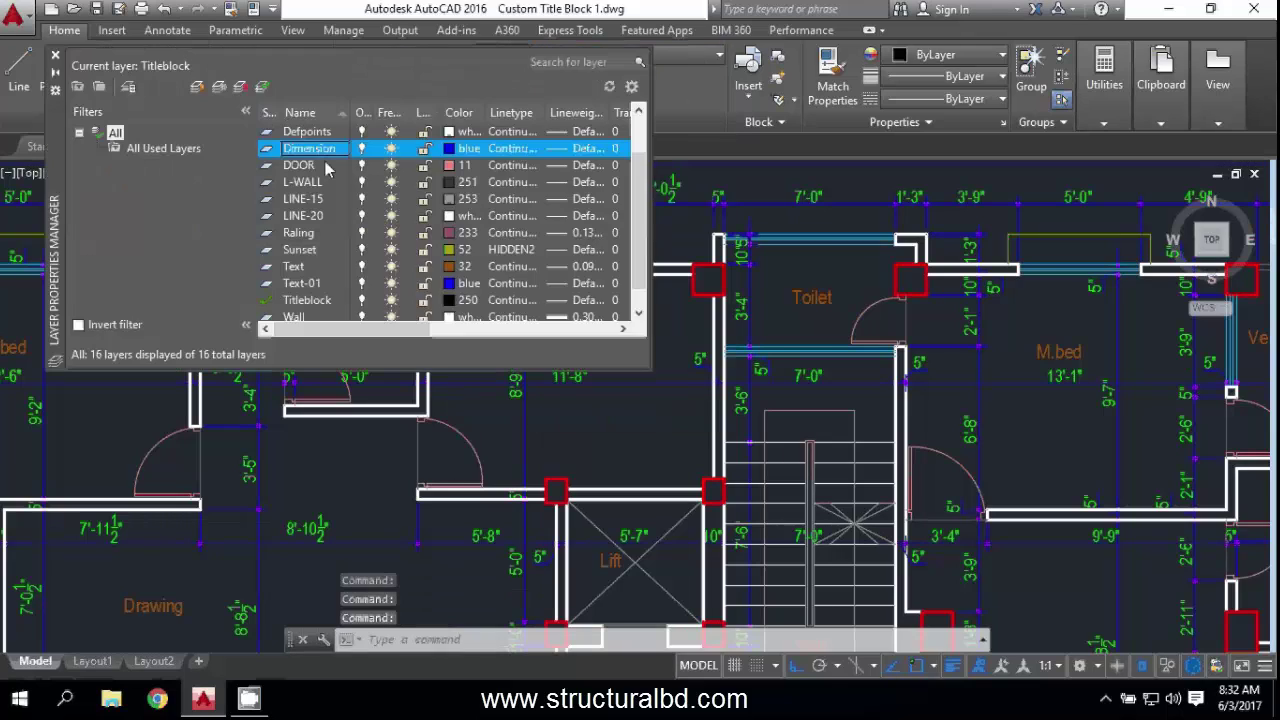
{"action": "left_click", "coordinate": [588, 150]}
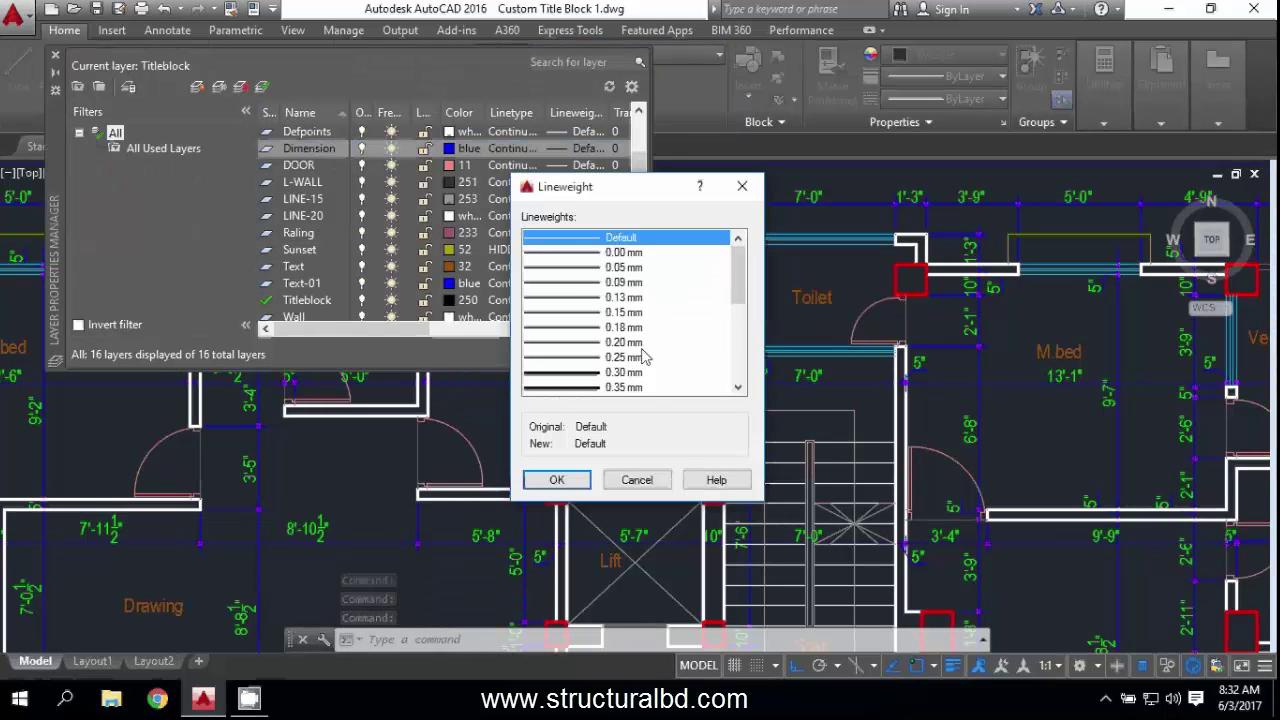
{"action": "left_click", "coordinate": [601, 294]}
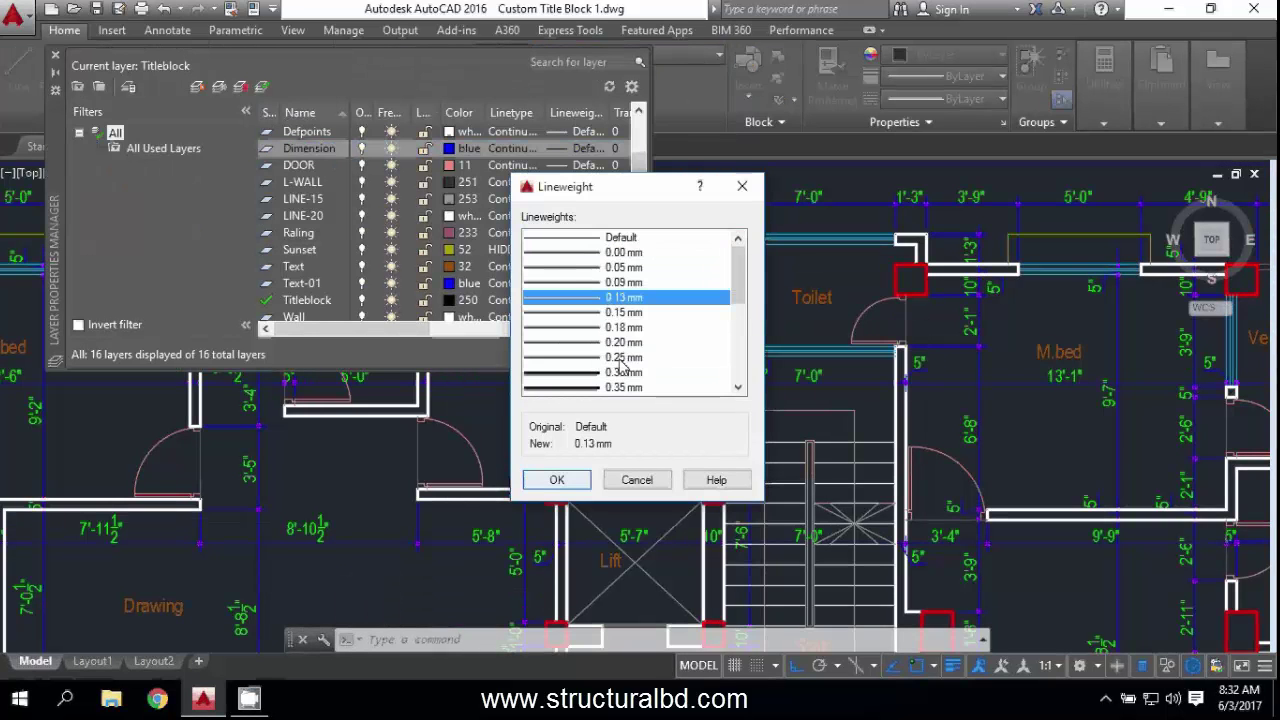
{"action": "left_click", "coordinate": [598, 284]}
{"action": "left_click", "coordinate": [558, 482]}
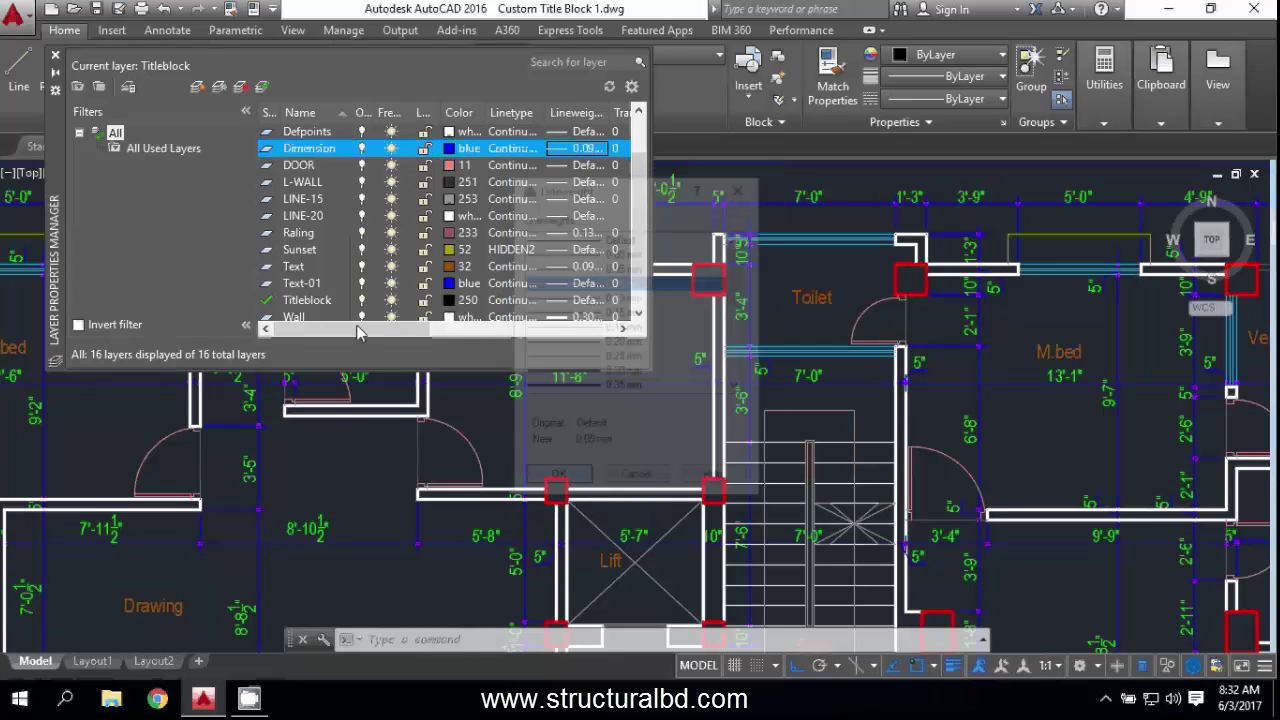
{"action": "left_click", "coordinate": [55, 62]}
{"action": "scroll", "coordinate": [434, 391], "scroll_direction": "down", "scroll_amount": 5}
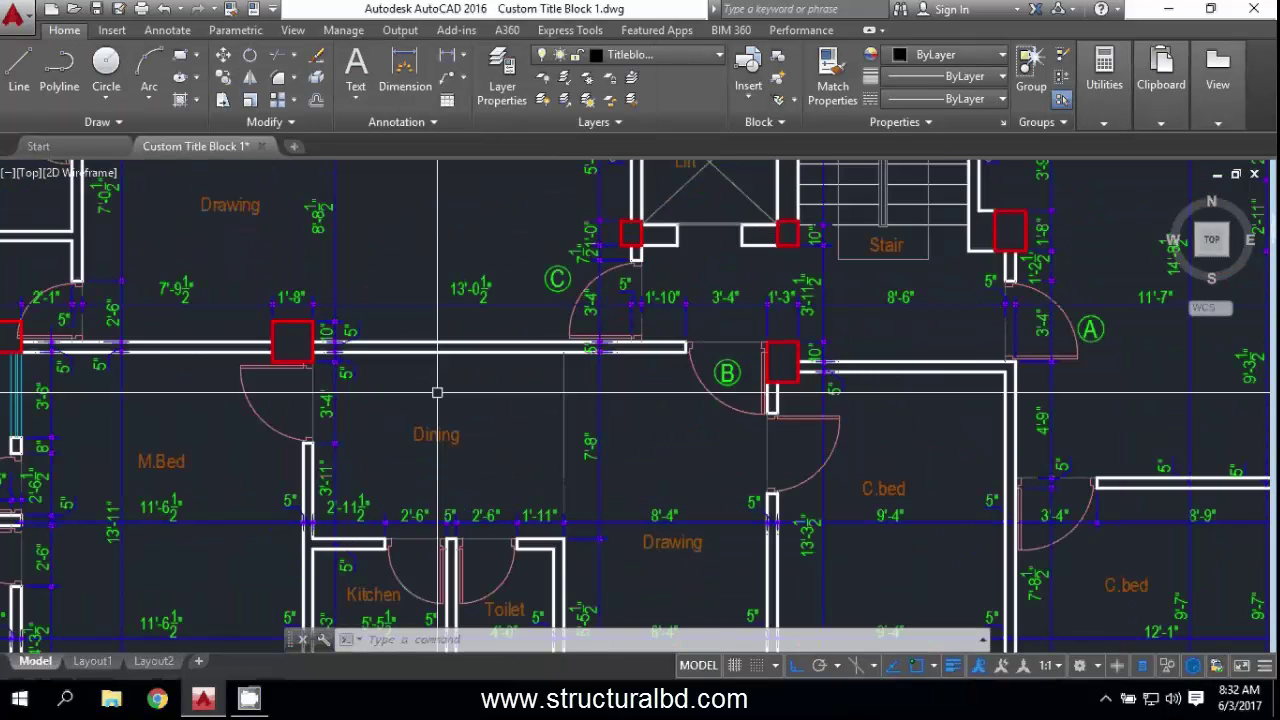
{"action": "scroll", "coordinate": [578, 349], "scroll_direction": "up", "scroll_amount": 6}
{"action": "scroll", "coordinate": [578, 349], "scroll_direction": "down", "scroll_amount": 5}
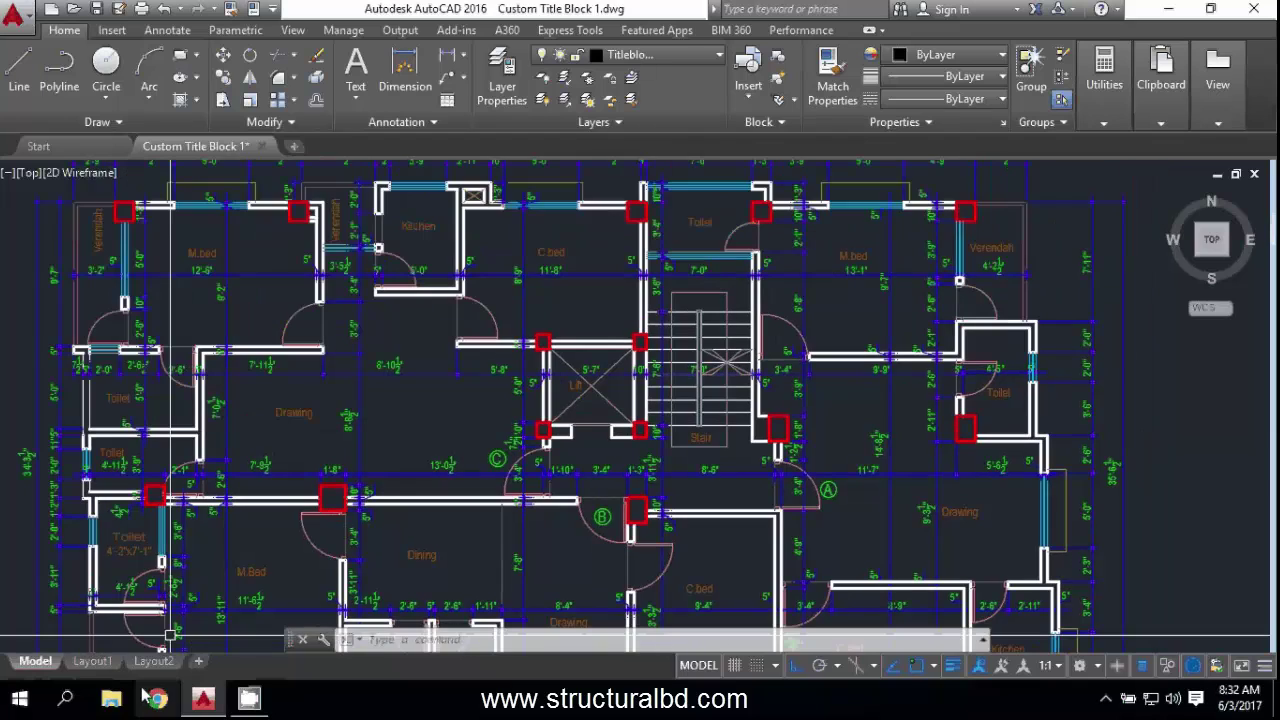
- Switch to Layout1, set its plot style table to None in the plot settings and preview the plot
{"action": "left_click", "coordinate": [92, 661]}
{"action": "scroll", "coordinate": [664, 380], "scroll_direction": "down", "scroll_amount": 4}
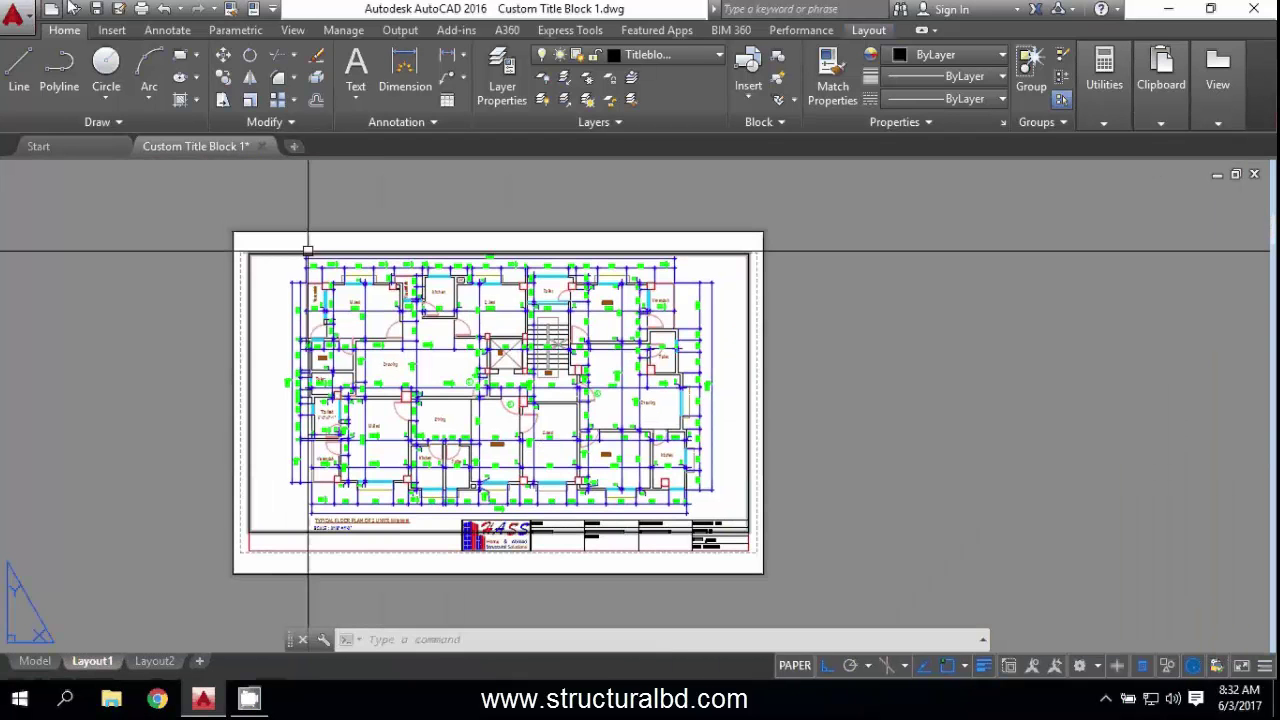
{"action": "left_click", "coordinate": [141, 8]}
{"action": "left_click", "coordinate": [883, 150]}
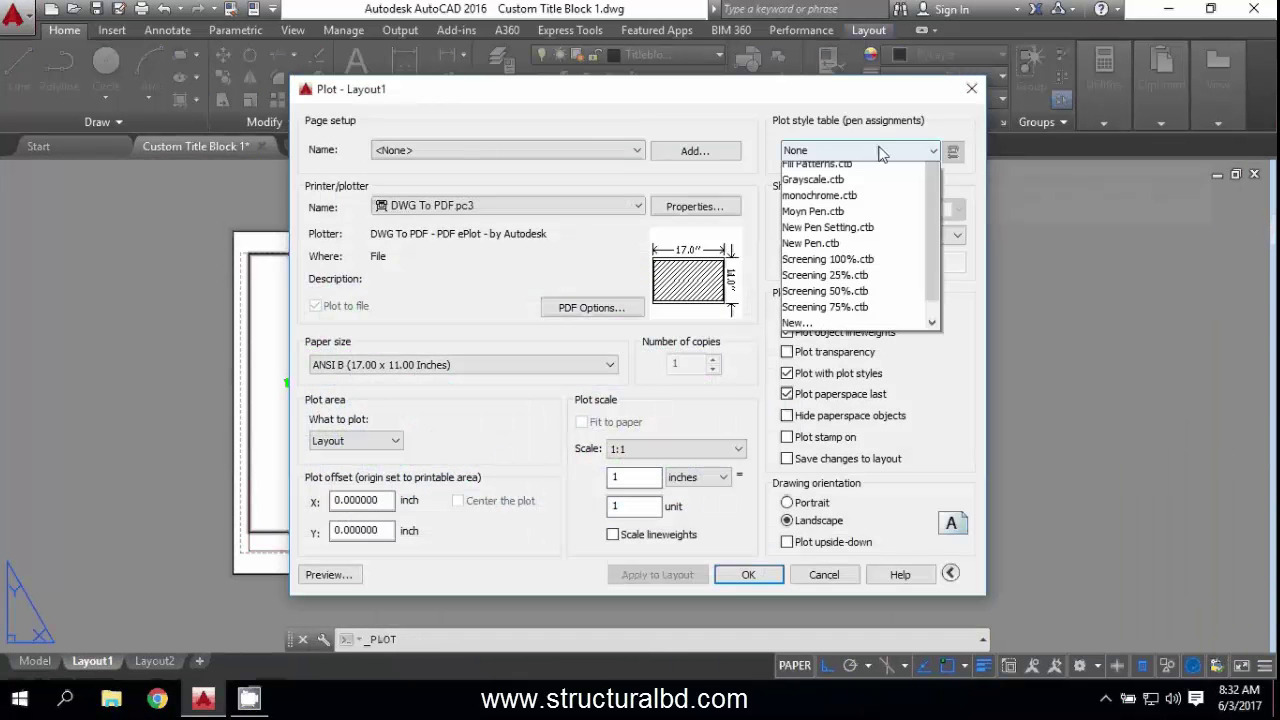
{"action": "left_click", "coordinate": [814, 170]}
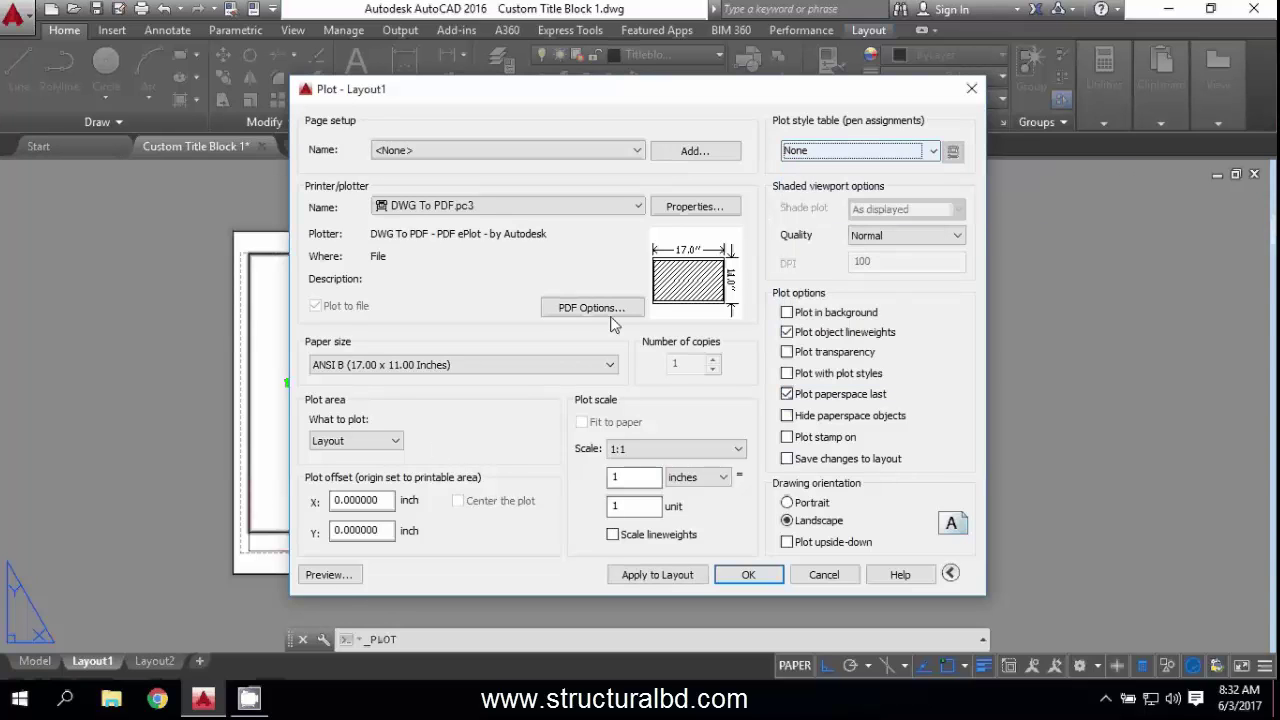
{"action": "left_click", "coordinate": [328, 576]}
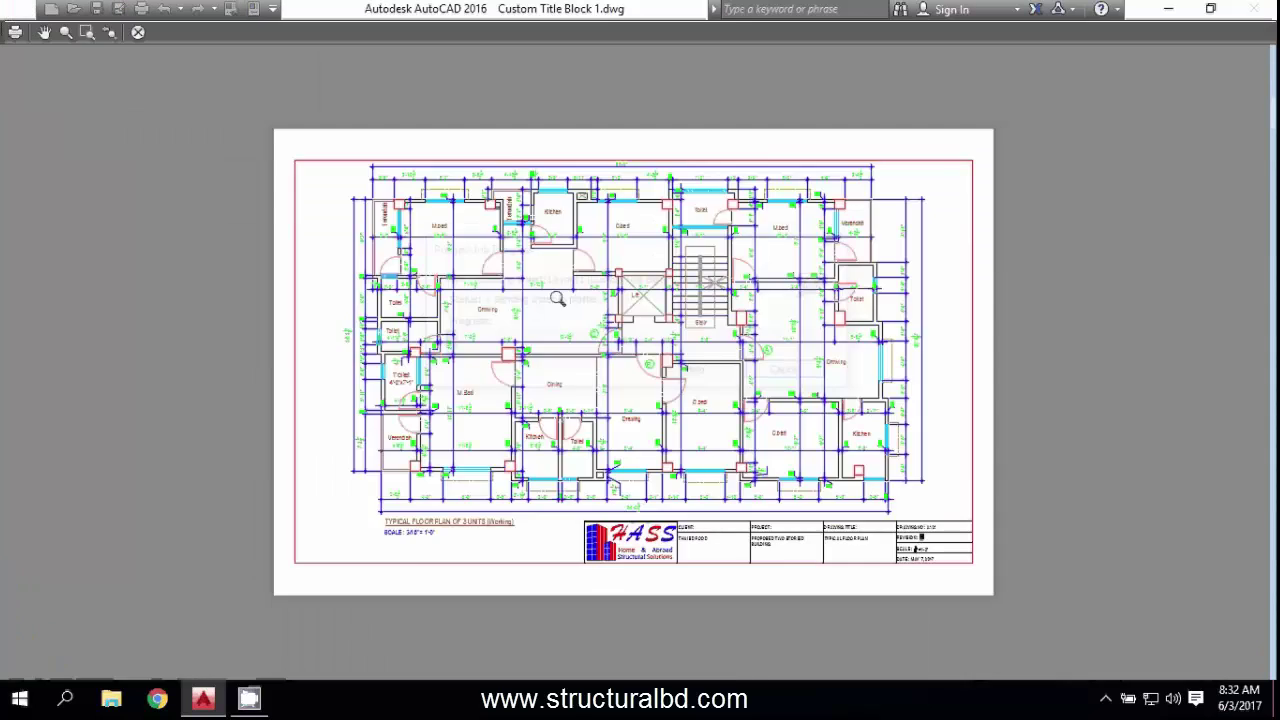
- Examine the thickness of wall, column, window and dimension lines around C.bed and the toilet in the plot preview
{"action": "scroll", "coordinate": [567, 231], "scroll_direction": "up", "scroll_amount": 5}
{"action": "scroll", "coordinate": [607, 217], "scroll_direction": "up", "scroll_amount": 1}
{"action": "mouse_move", "coordinate": [913, 212]}
{"action": "left_mouse_down"}
{"action": "mouse_move", "coordinate": [450, 235]}
{"action": "mouse_move", "coordinate": [561, 243]}
{"action": "left_mouse_up"}
{"action": "left_click_drag", "start_coordinate": [760, 253], "coordinate": [634, 251]}
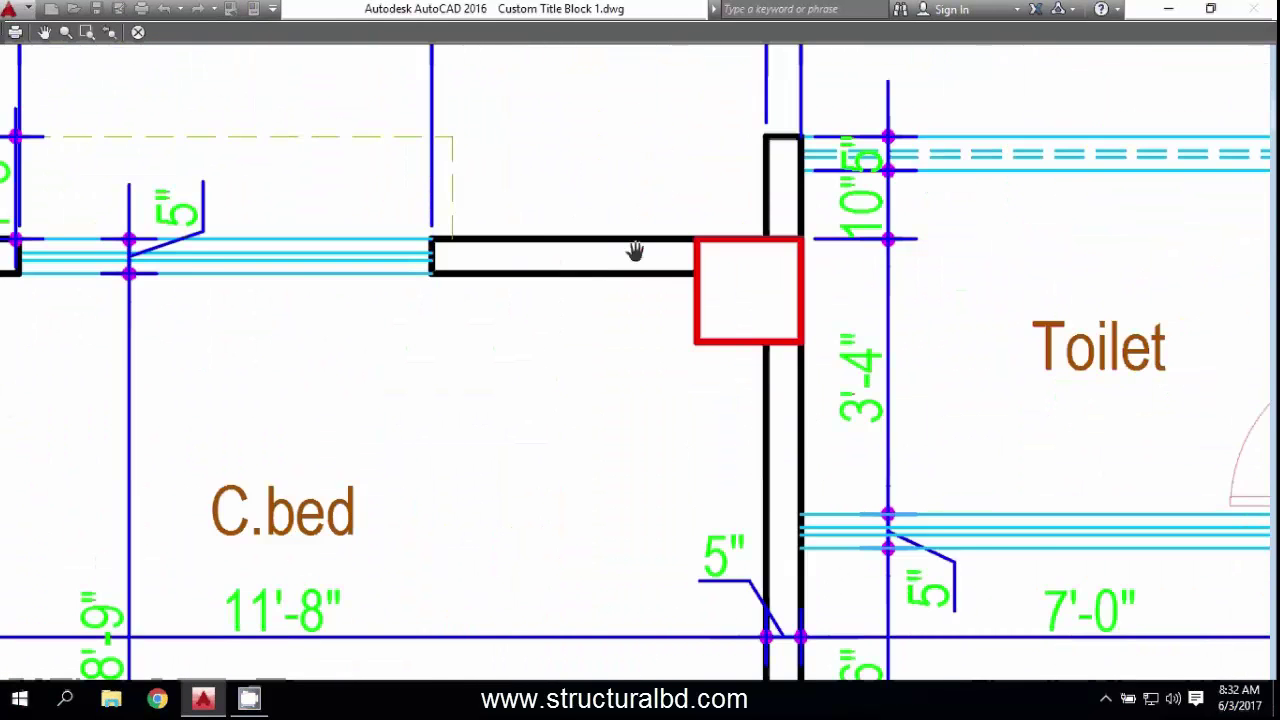
{"action": "scroll", "coordinate": [514, 263], "scroll_direction": "down", "scroll_amount": 5}
{"action": "scroll", "coordinate": [566, 249], "scroll_direction": "up", "scroll_amount": 5}
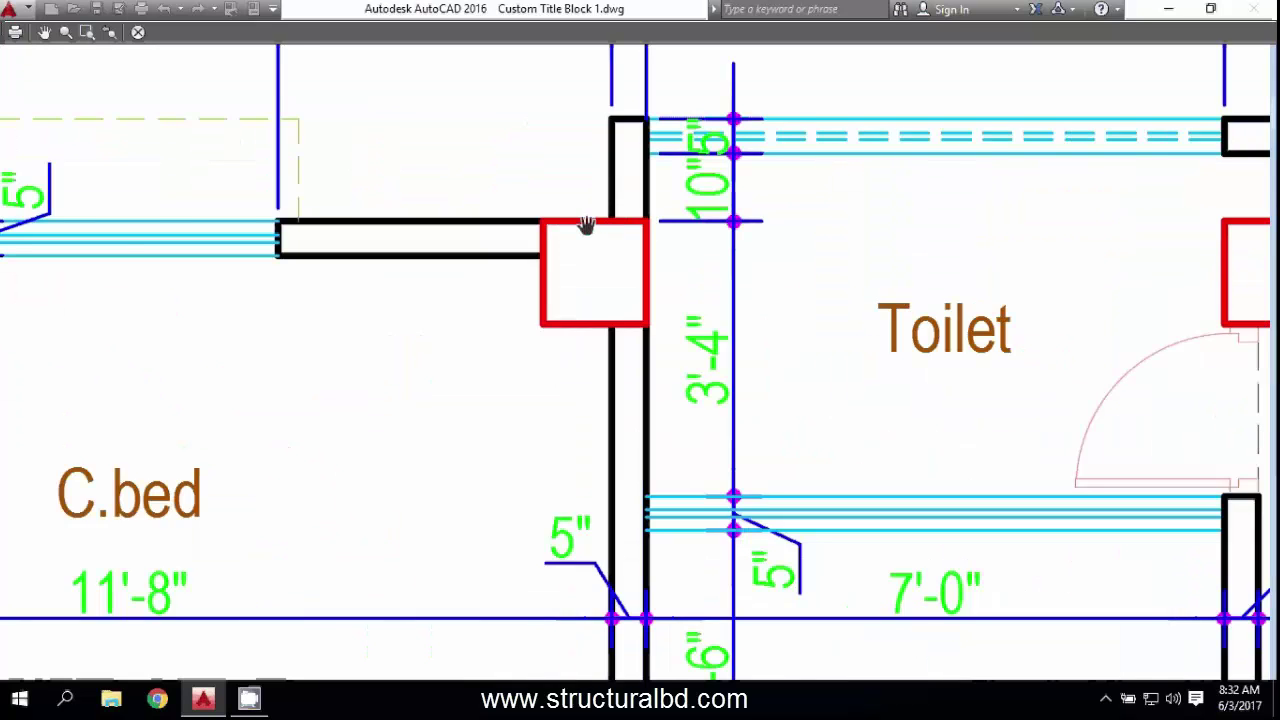
{"action": "scroll", "coordinate": [586, 223], "scroll_direction": "down", "scroll_amount": 5}
{"action": "scroll", "coordinate": [564, 248], "scroll_direction": "up", "scroll_amount": 3}
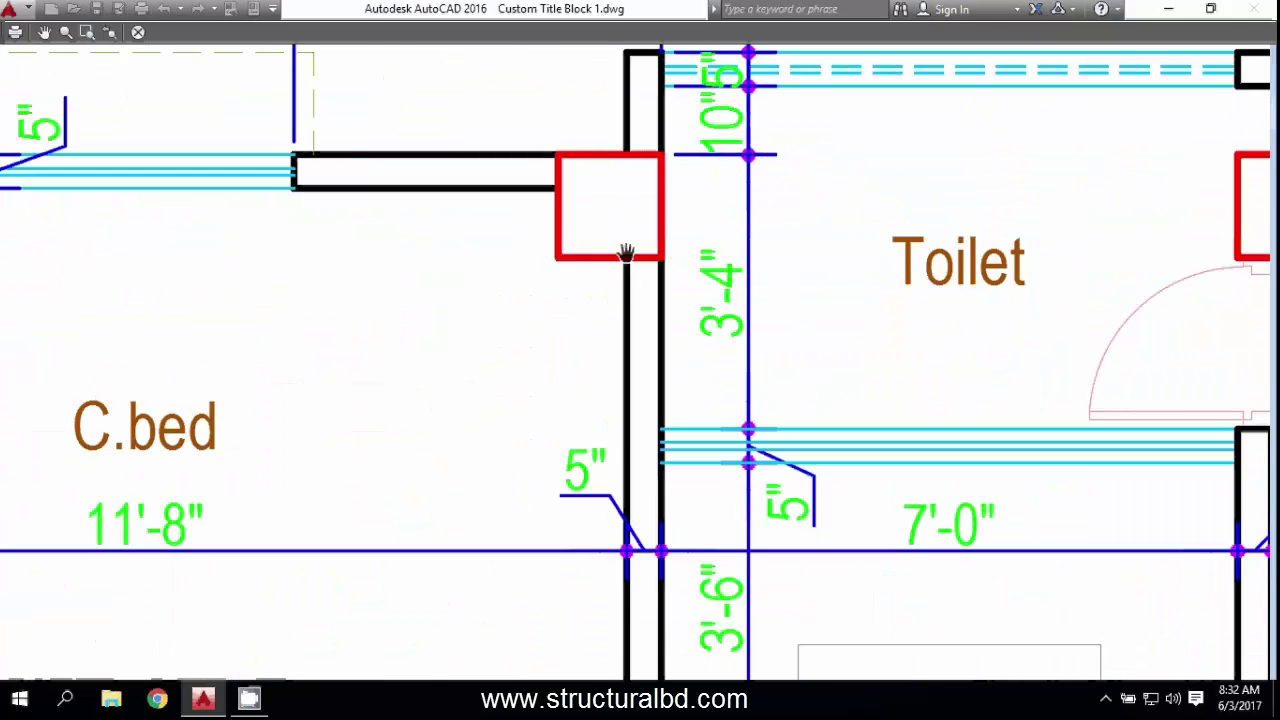
{"action": "scroll", "coordinate": [626, 251], "scroll_direction": "down", "scroll_amount": 3}
{"action": "left_click_drag", "start_coordinate": [831, 245], "coordinate": [634, 277]}
{"action": "scroll", "coordinate": [634, 277], "scroll_direction": "up", "scroll_amount": 2}
{"action": "scroll", "coordinate": [500, 151], "scroll_direction": "up", "scroll_amount": 1}
{"action": "left_click_drag", "start_coordinate": [500, 151], "coordinate": [541, 249]}
{"action": "left_click_drag", "start_coordinate": [941, 146], "coordinate": [822, 228]}
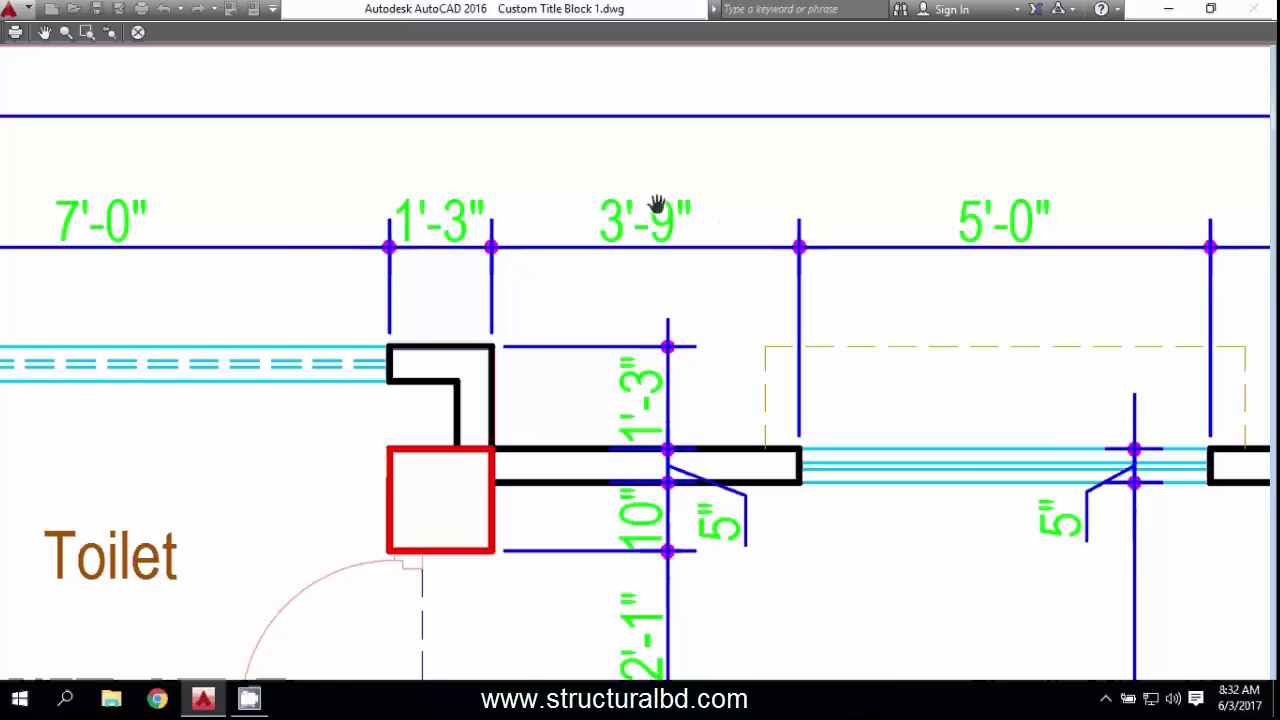
- Inspect the lower rooms and the title block in the plot preview, and leave without saving a plot file
{"action": "scroll", "coordinate": [608, 211], "scroll_direction": "down", "scroll_amount": 2}
{"action": "left_click_drag", "start_coordinate": [899, 250], "coordinate": [661, 239]}
{"action": "scroll", "coordinate": [694, 206], "scroll_direction": "down", "scroll_amount": 1}
{"action": "scroll", "coordinate": [694, 206], "scroll_direction": "down", "scroll_amount": 3}
{"action": "scroll", "coordinate": [563, 384], "scroll_direction": "up", "scroll_amount": 3}
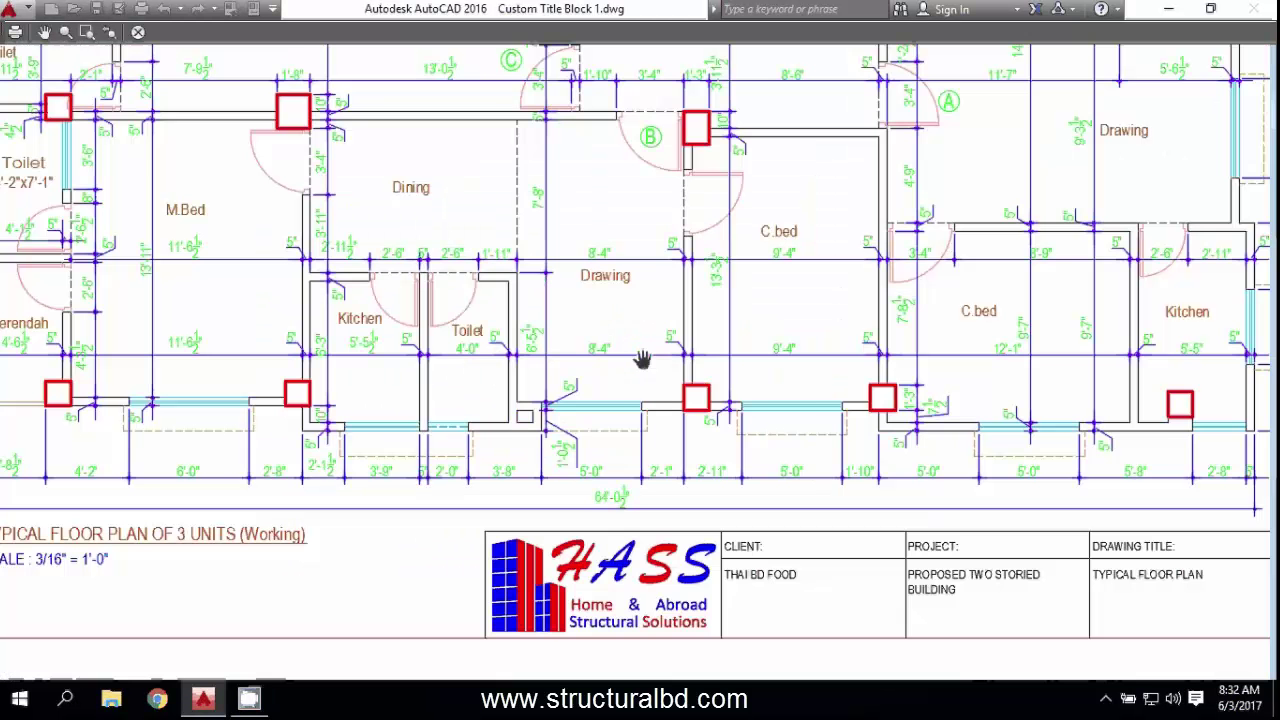
{"action": "left_click_drag", "start_coordinate": [591, 426], "coordinate": [623, 436]}
{"action": "scroll", "coordinate": [618, 386], "scroll_direction": "down", "scroll_amount": 2}
{"action": "right_click", "coordinate": [621, 206]}
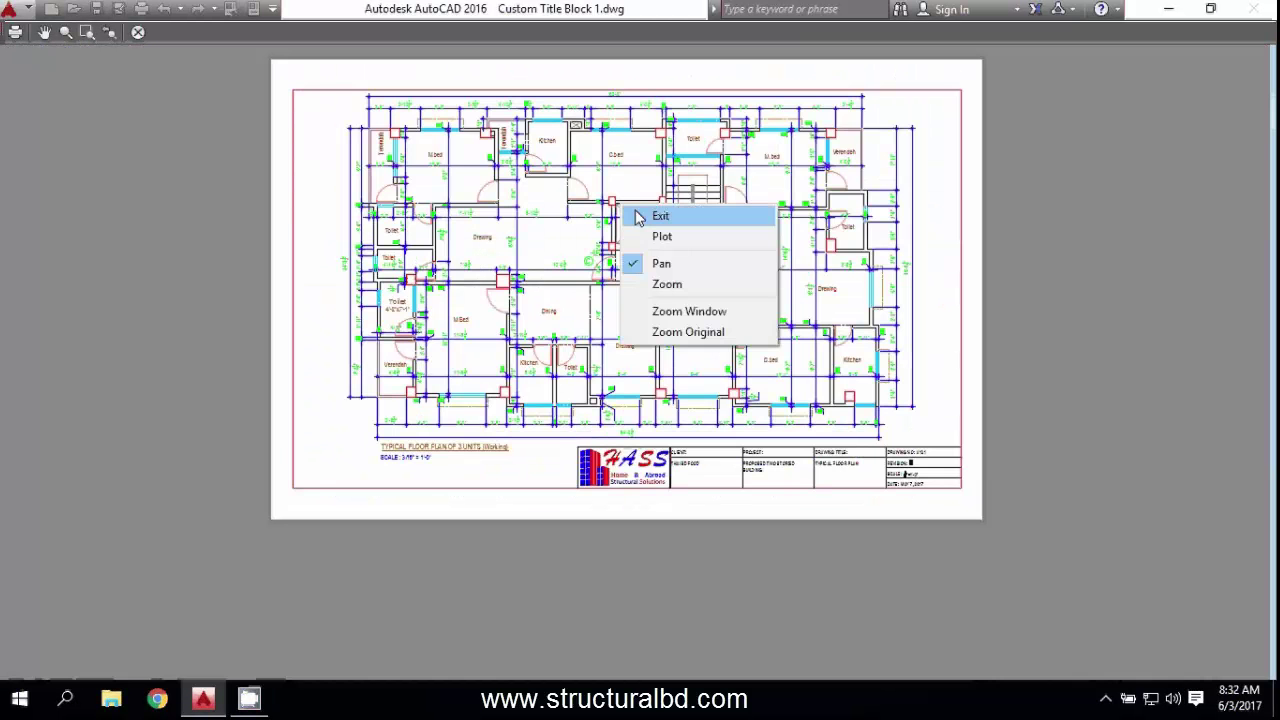
{"action": "left_click", "coordinate": [664, 236]}
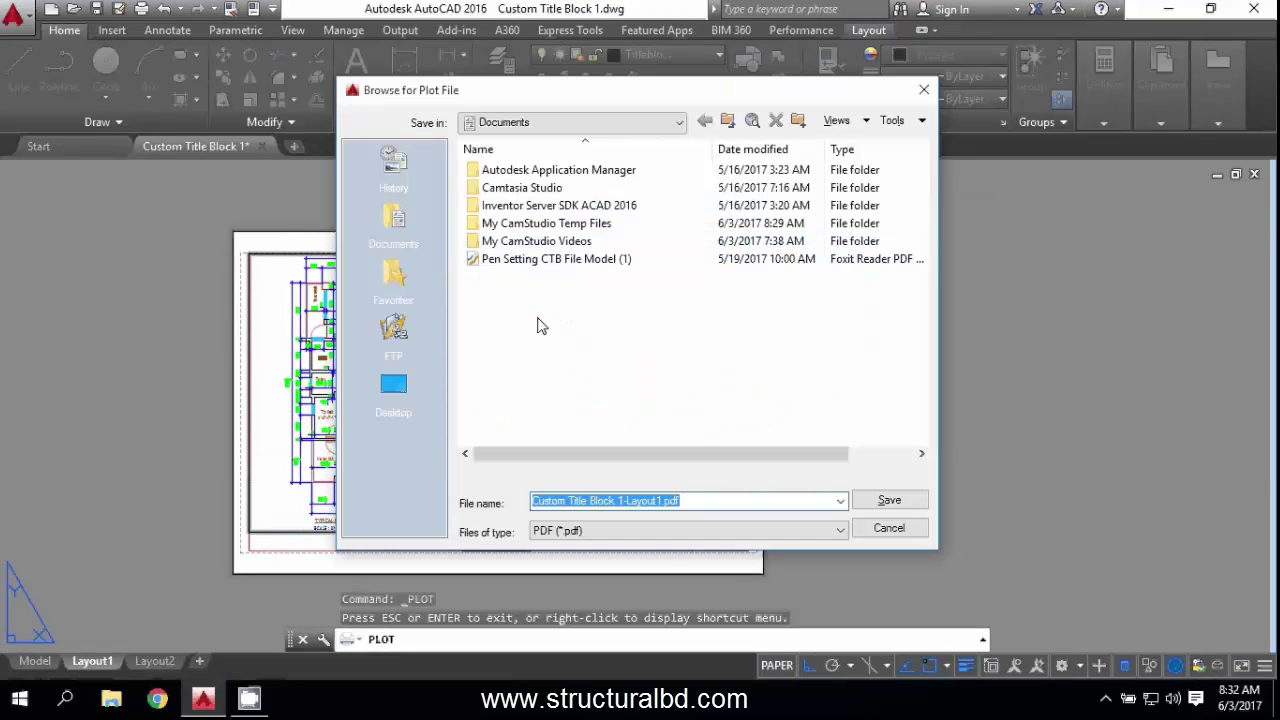
{"action": "left_click", "coordinate": [923, 89]}
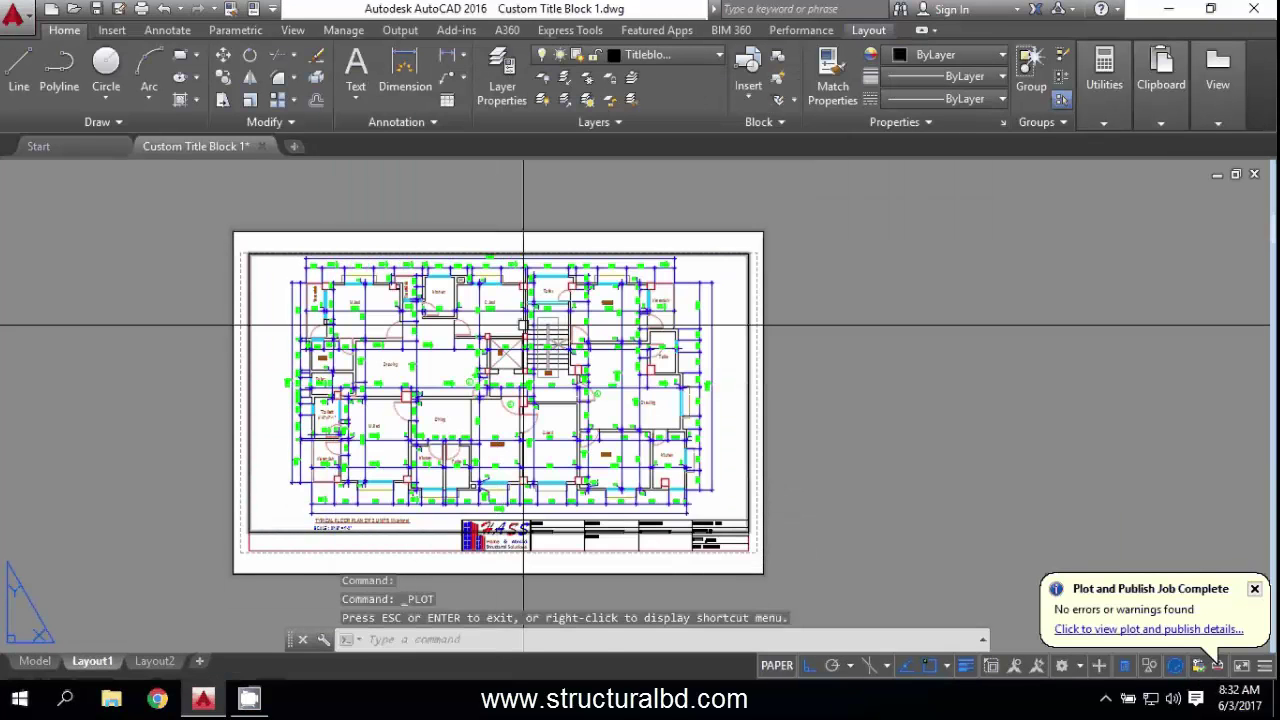
{"action": "scroll", "coordinate": [525, 325], "scroll_direction": "up", "scroll_amount": 2}
{"action": "middle_click_drag", "start_coordinate": [467, 378], "coordinate": [549, 346]}
{"action": "key", "text": "Escape"}
{"action": "key", "text": "Escape"}
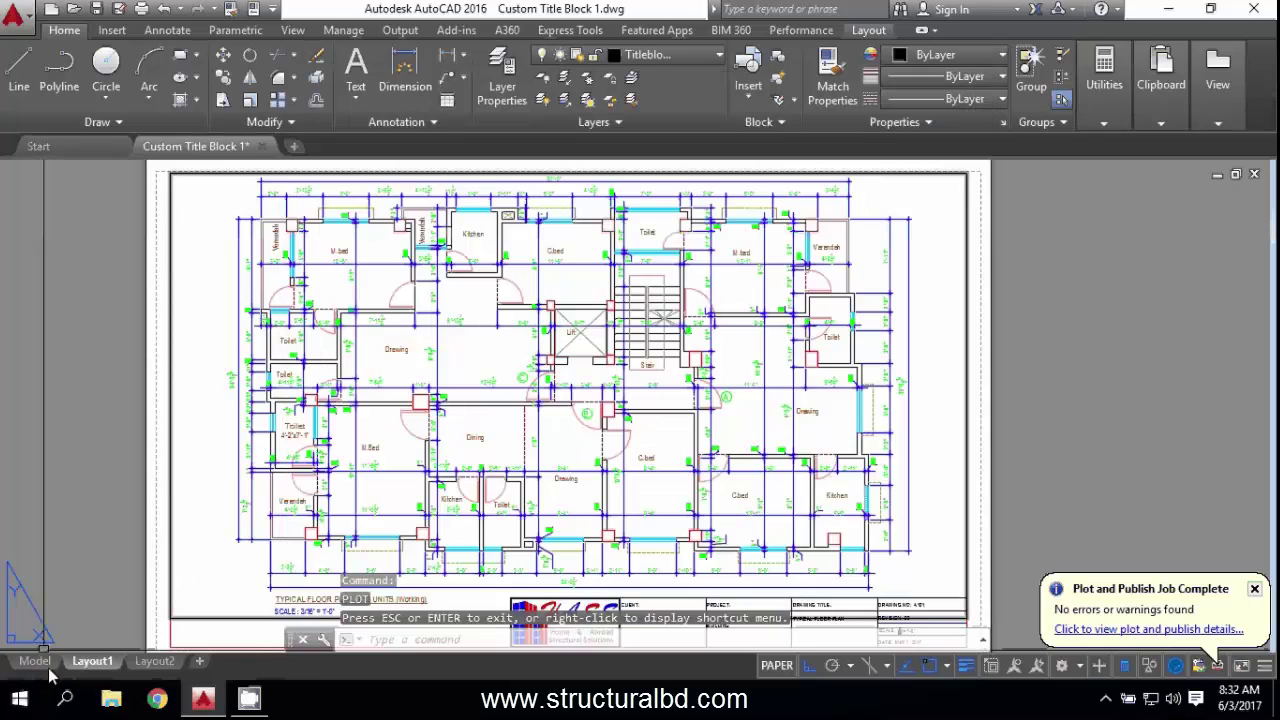
- Return to model space near the column beside the stair and turn off the lineweight display
{"action": "left_click", "coordinate": [35, 661]}
{"action": "scroll", "coordinate": [888, 470], "scroll_direction": "up", "scroll_amount": 2}
{"action": "scroll", "coordinate": [584, 327], "scroll_direction": "up", "scroll_amount": 2}
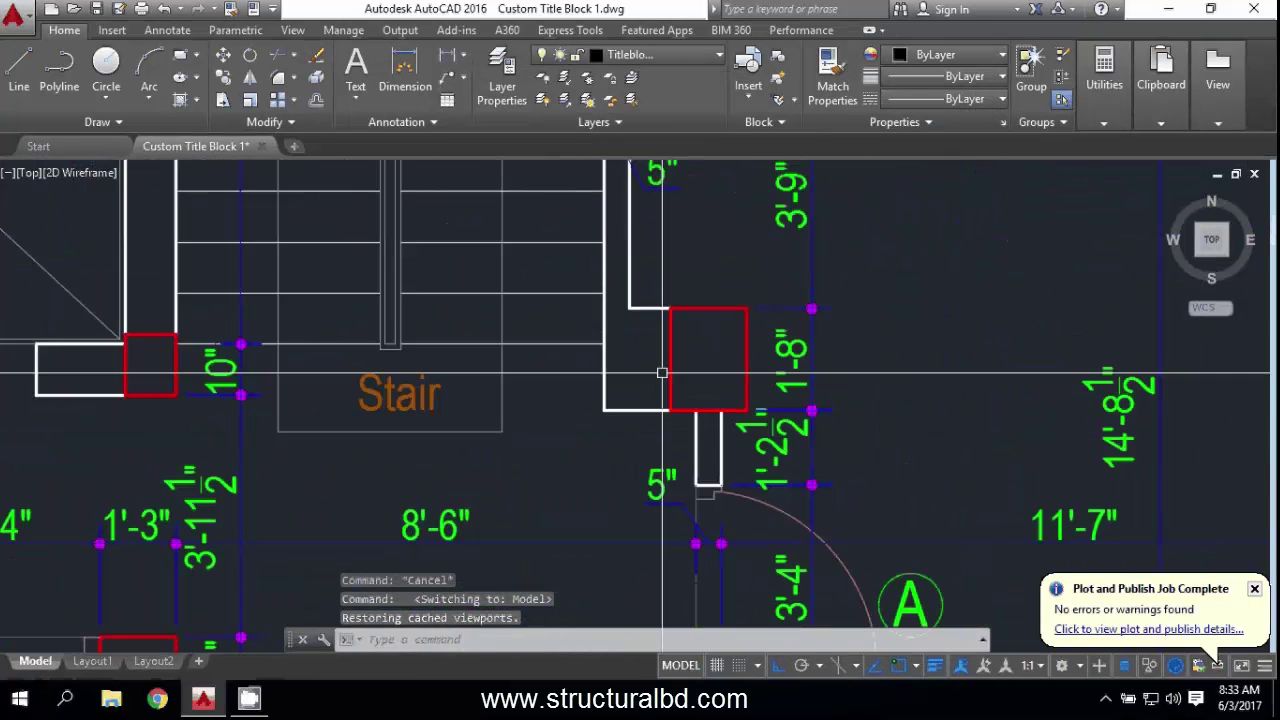
{"action": "scroll", "coordinate": [584, 327], "scroll_direction": "up", "scroll_amount": 2}
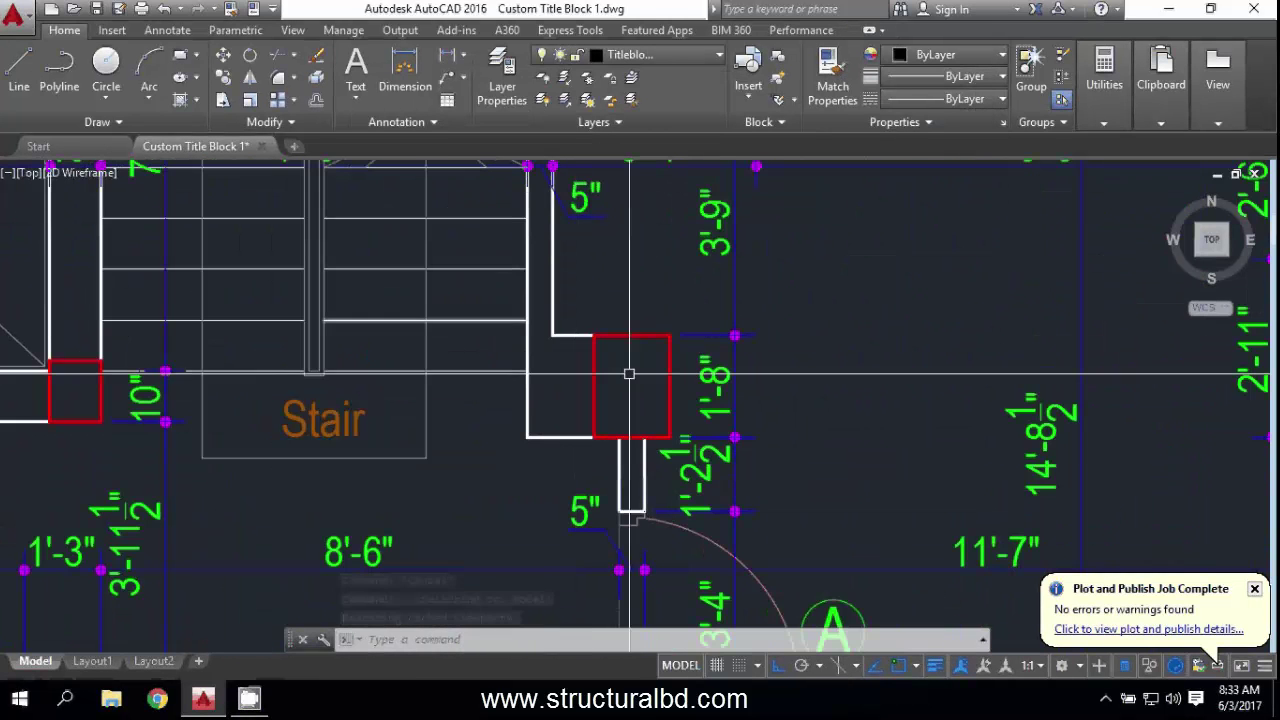
{"action": "left_click", "coordinate": [938, 667]}
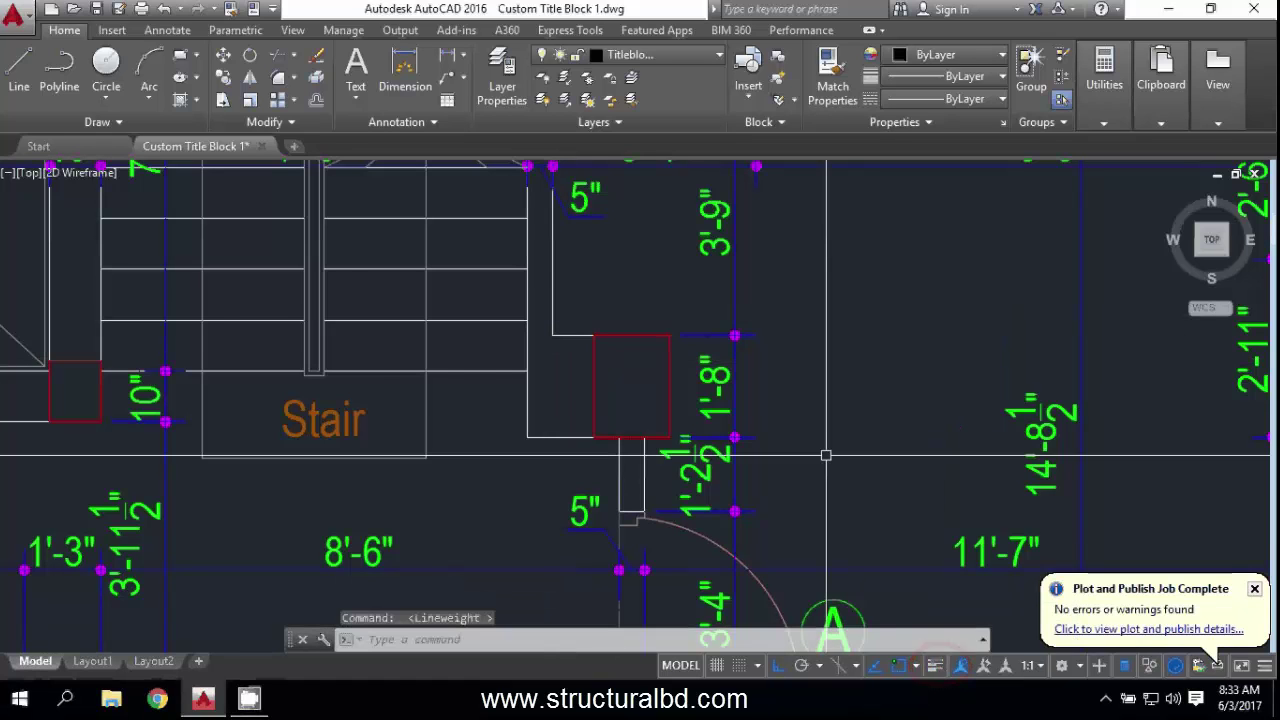
- Examine the walls and columns around the lift, stair and M.bed with the lineweight display off
{"action": "scroll", "coordinate": [678, 415], "scroll_direction": "down", "scroll_amount": 5}
{"action": "scroll", "coordinate": [663, 346], "scroll_direction": "up", "scroll_amount": 4}
{"action": "middle_click_drag", "start_coordinate": [678, 415], "coordinate": [583, 354]}
{"action": "scroll", "coordinate": [663, 346], "scroll_direction": "down", "scroll_amount": 2}
{"action": "middle_click_drag", "start_coordinate": [754, 428], "coordinate": [695, 341]}
{"action": "scroll", "coordinate": [507, 381], "scroll_direction": "up", "scroll_amount": 1}
{"action": "scroll", "coordinate": [640, 285], "scroll_direction": "down", "scroll_amount": 1}
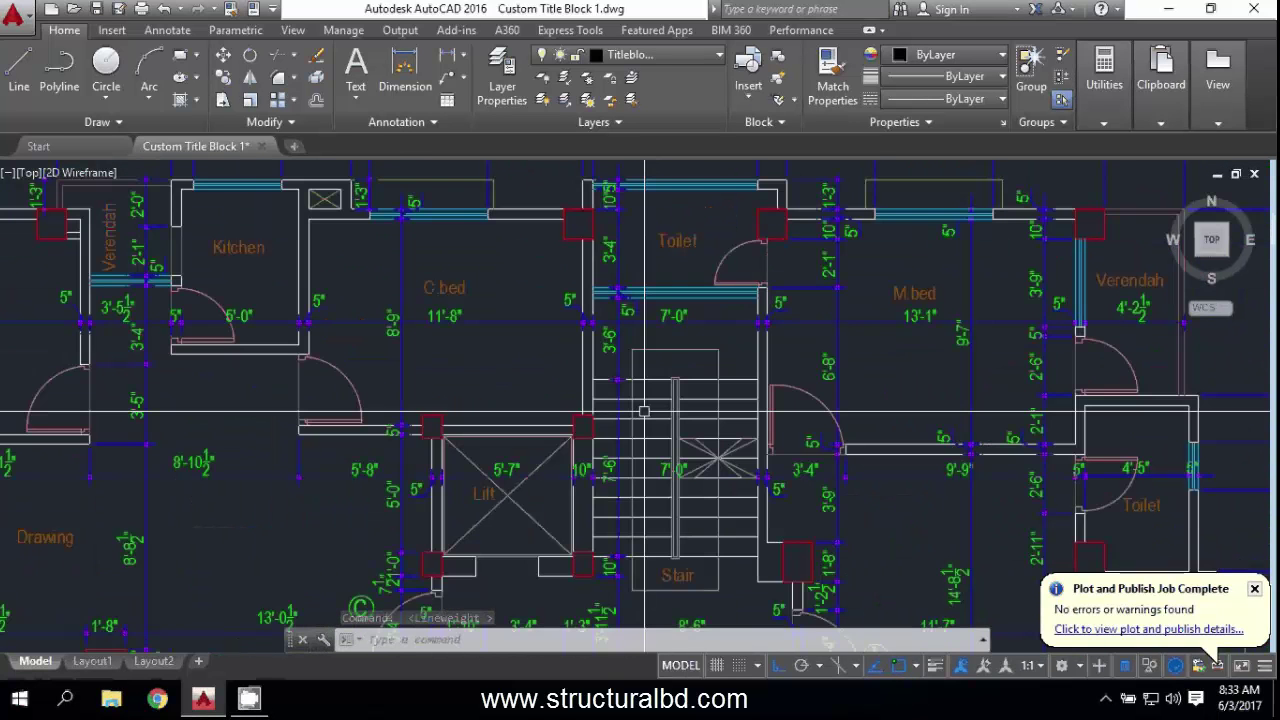
{"action": "scroll", "coordinate": [626, 337], "scroll_direction": "down", "scroll_amount": 2}
{"action": "middle_click_drag", "start_coordinate": [731, 444], "coordinate": [721, 410]}
{"action": "scroll", "coordinate": [721, 410], "scroll_direction": "up", "scroll_amount": 4}
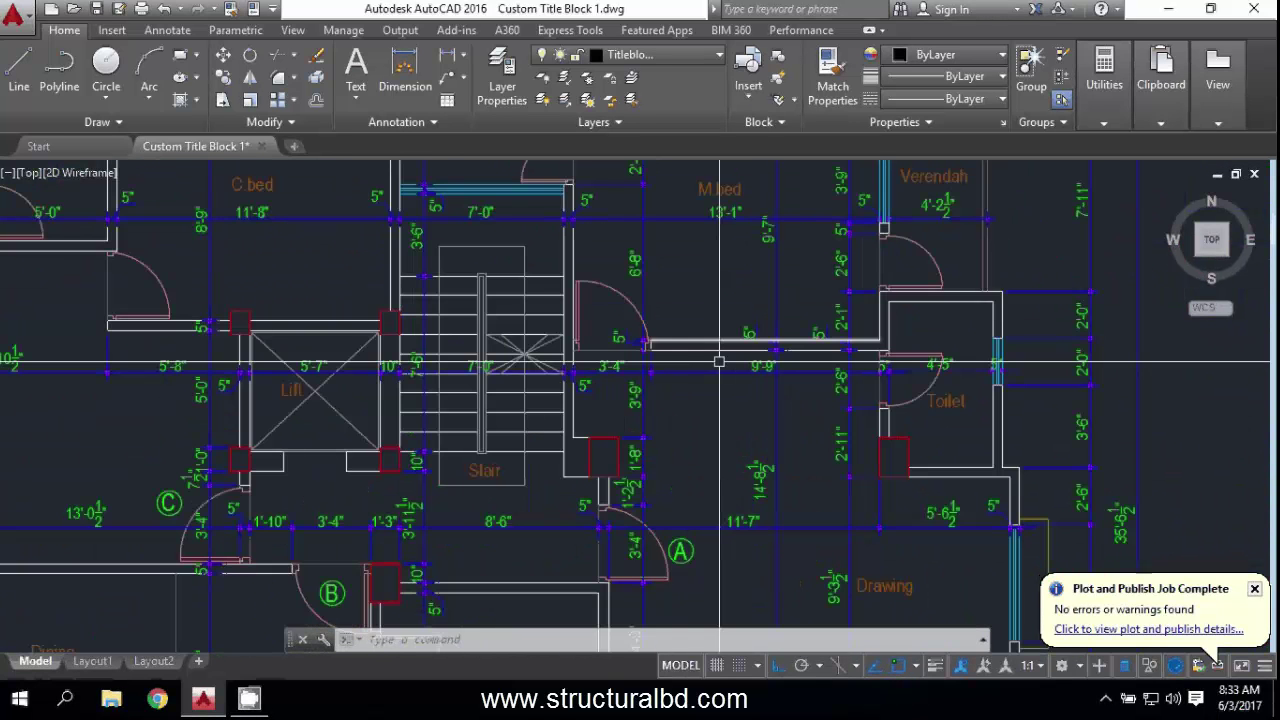
- Turn the lineweight display back on and examine the walls, columns and windows around the kitchen, C.bed and toilet
{"action": "scroll", "coordinate": [655, 341], "scroll_direction": "down", "scroll_amount": 5}
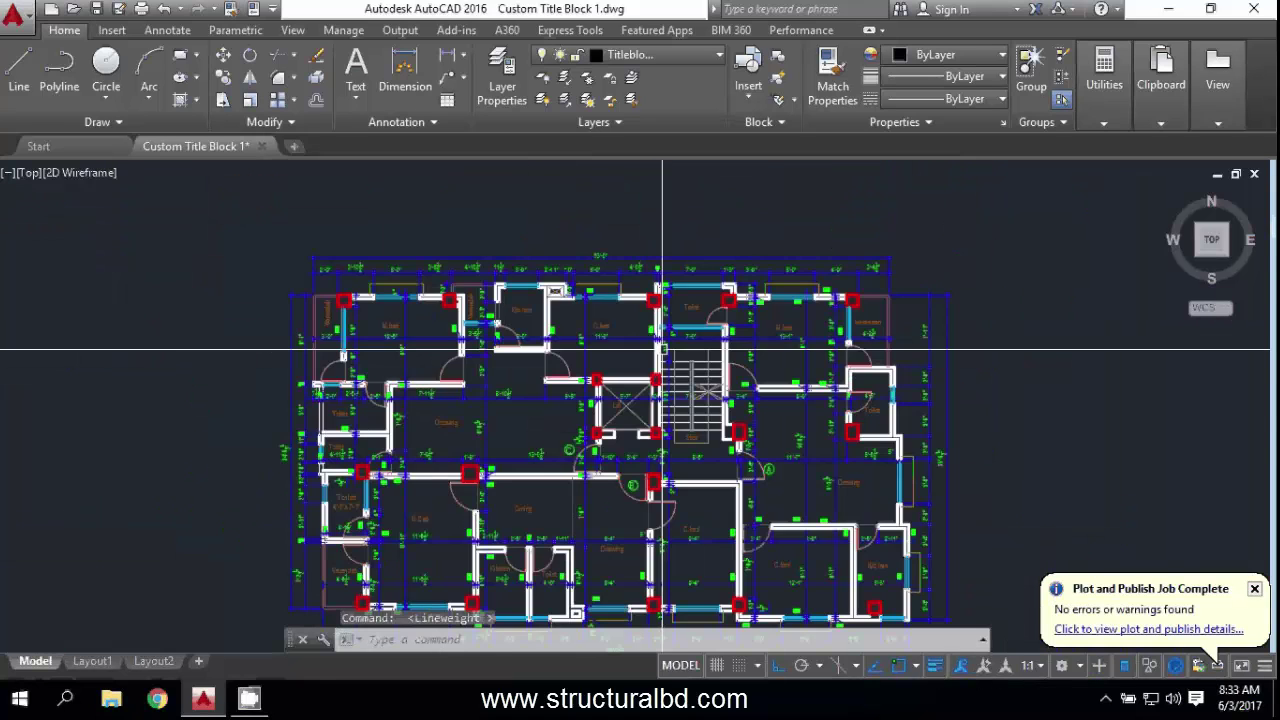
{"action": "scroll", "coordinate": [740, 395], "scroll_direction": "up", "scroll_amount": 6}
{"action": "scroll", "coordinate": [754, 408], "scroll_direction": "up", "scroll_amount": 3}
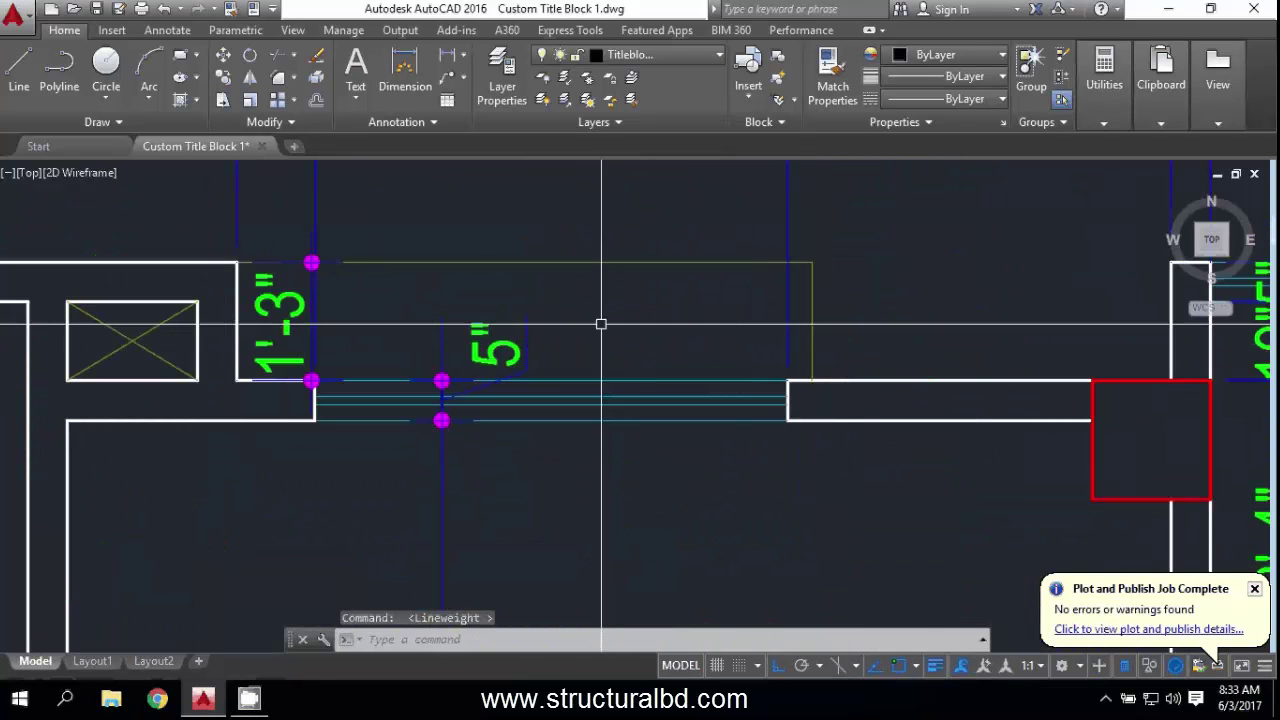
{"action": "scroll", "coordinate": [603, 330], "scroll_direction": "down", "scroll_amount": 3}
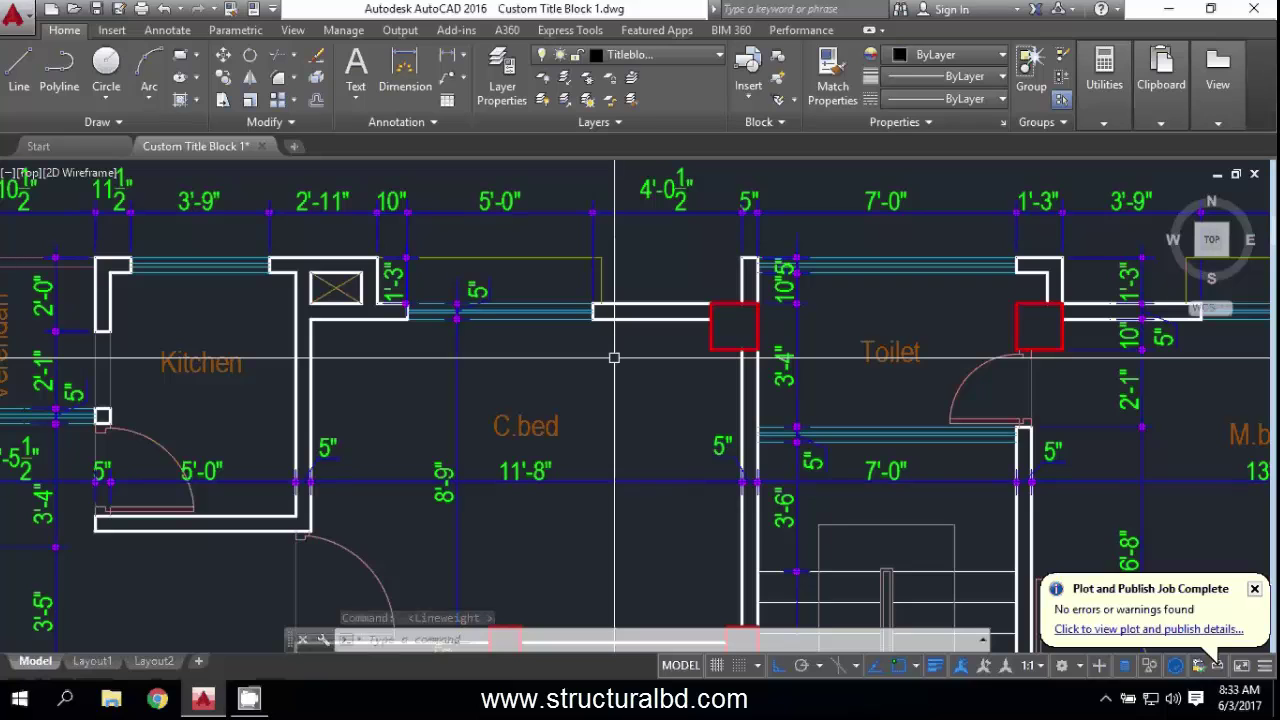
{"action": "scroll", "coordinate": [614, 357], "scroll_direction": "down", "scroll_amount": 5}
{"action": "scroll", "coordinate": [606, 313], "scroll_direction": "up", "scroll_amount": 6}
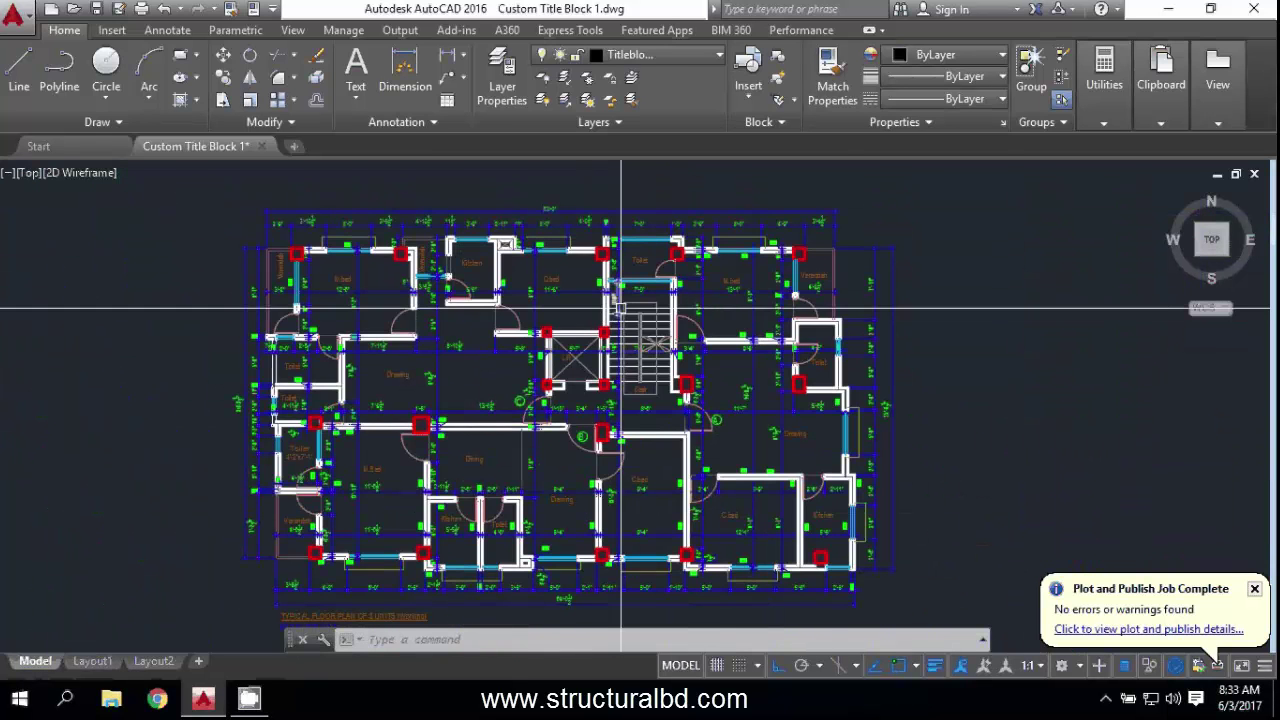
{"action": "scroll", "coordinate": [485, 316], "scroll_direction": "down", "scroll_amount": 5}
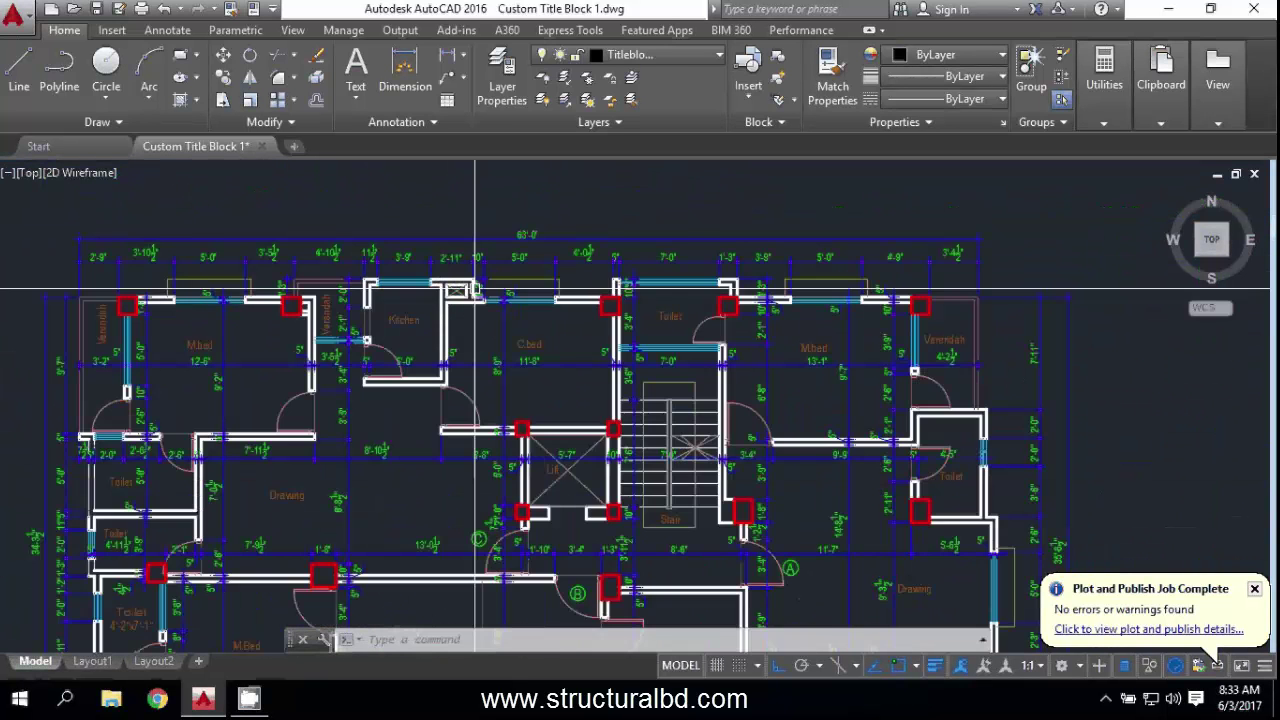
{"action": "scroll", "coordinate": [500, 320], "scroll_direction": "up", "scroll_amount": 5}
{"action": "scroll", "coordinate": [506, 320], "scroll_direction": "down", "scroll_amount": 5}
{"action": "scroll", "coordinate": [565, 368], "scroll_direction": "up", "scroll_amount": 1}
{"action": "scroll", "coordinate": [580, 368], "scroll_direction": "up", "scroll_amount": 6}
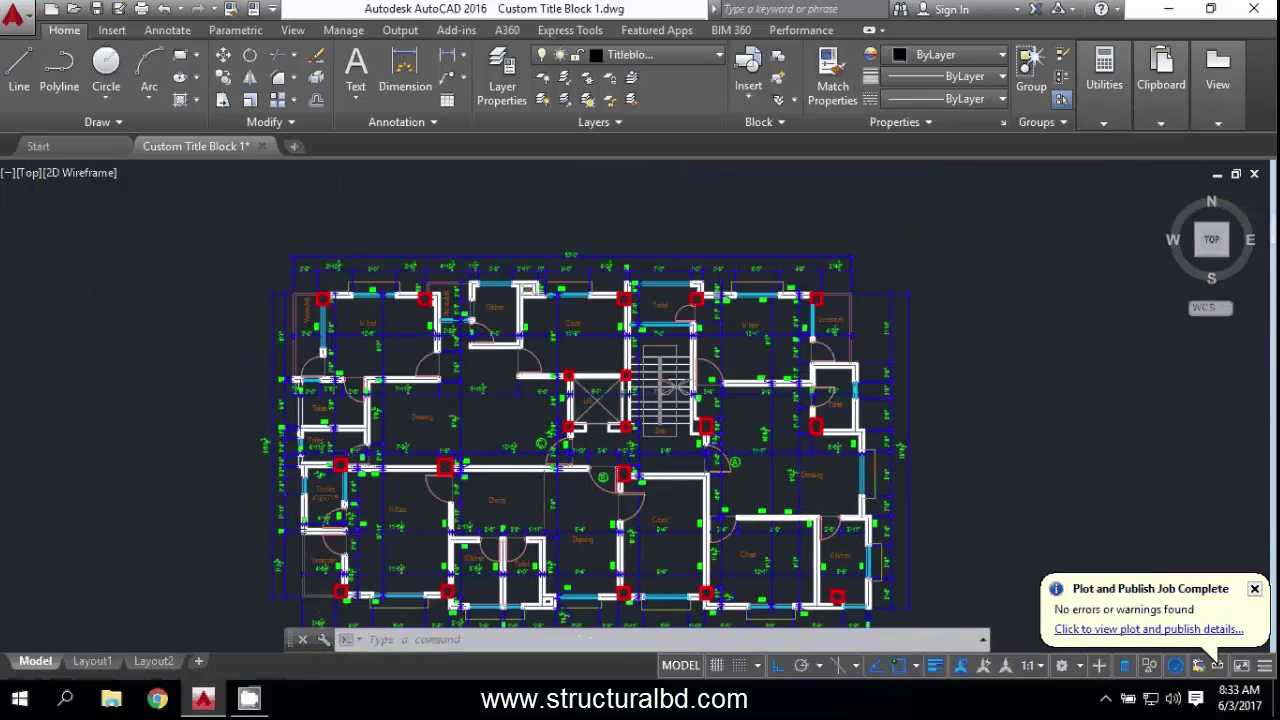
{"action": "scroll", "coordinate": [610, 368], "scroll_direction": "down", "scroll_amount": 5}
{"action": "scroll", "coordinate": [614, 368], "scroll_direction": "up", "scroll_amount": 1}
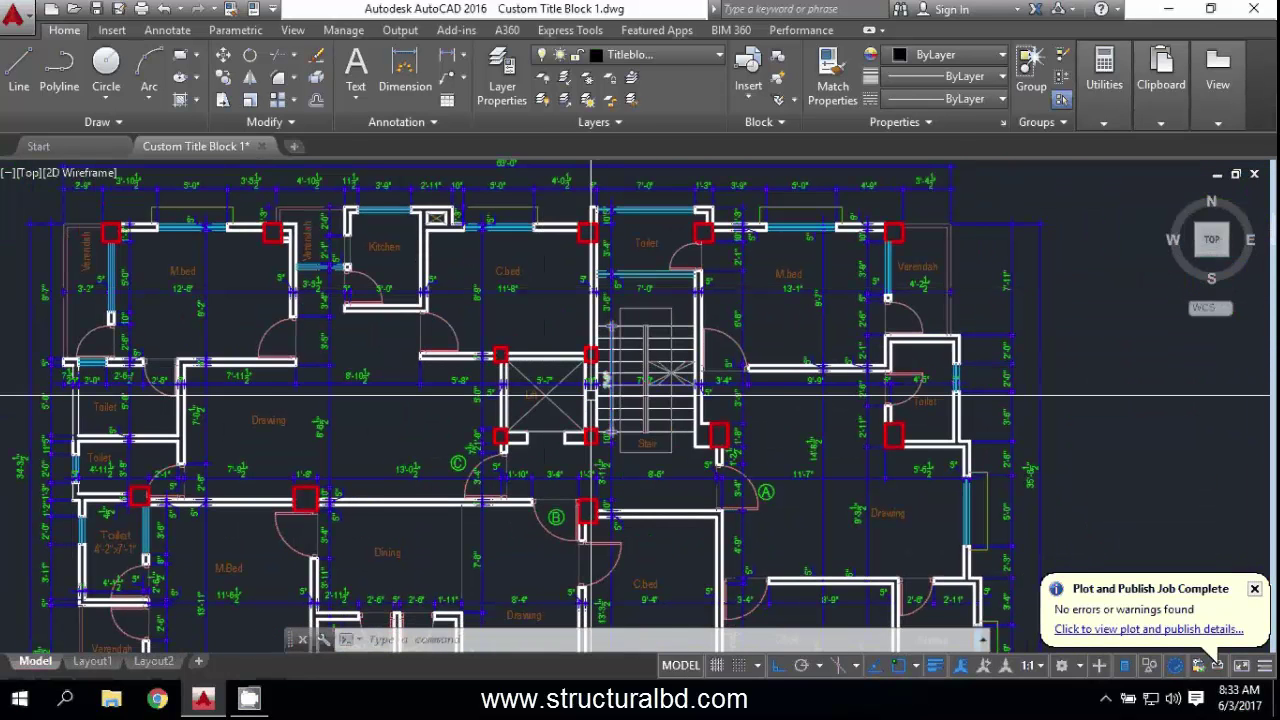
{"action": "middle_click_drag", "start_coordinate": [493, 283], "coordinate": [570, 334]}
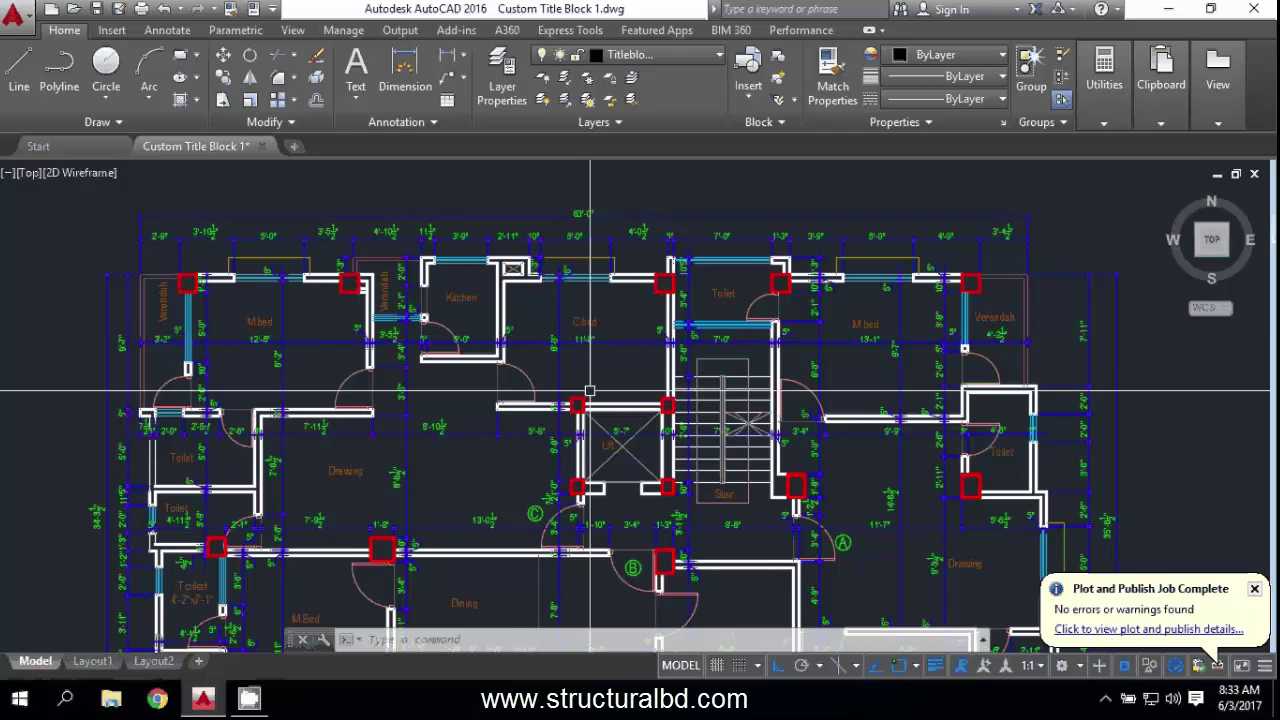
{"action": "middle_click_drag", "start_coordinate": [590, 389], "coordinate": [578, 371]}
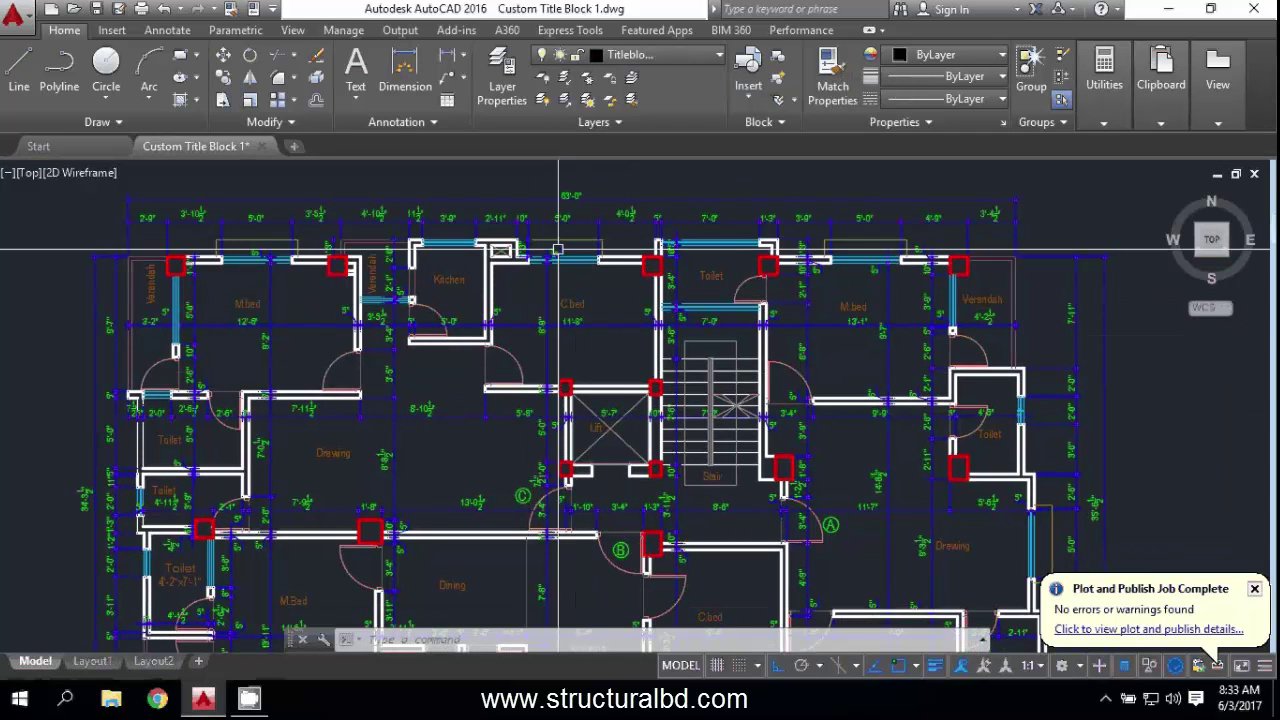
- Inspect the area around the toilet and M.bed, review the layer lineweights in the layer manager and close it
{"action": "scroll", "coordinate": [500, 225], "scroll_direction": "down", "scroll_amount": 5}
{"action": "scroll", "coordinate": [591, 330], "scroll_direction": "up", "scroll_amount": 5}
{"action": "scroll", "coordinate": [403, 263], "scroll_direction": "down", "scroll_amount": 4}
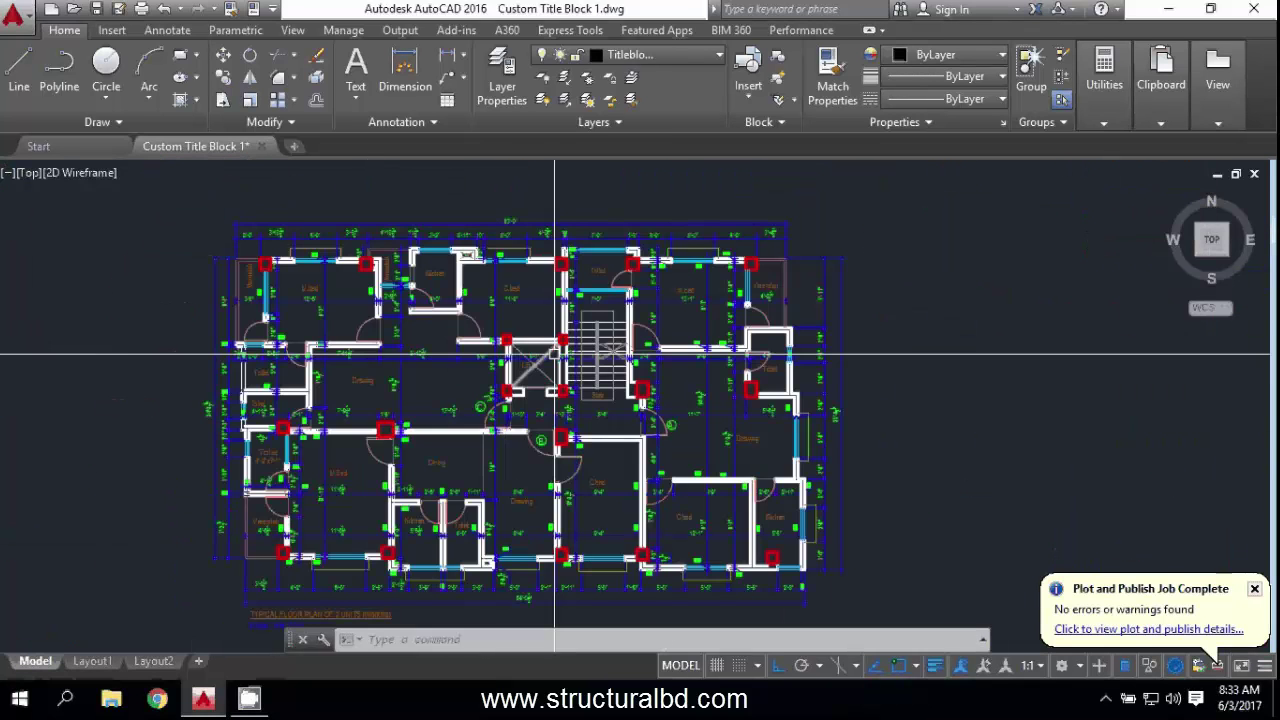
{"action": "scroll", "coordinate": [600, 257], "scroll_direction": "up", "scroll_amount": 5}
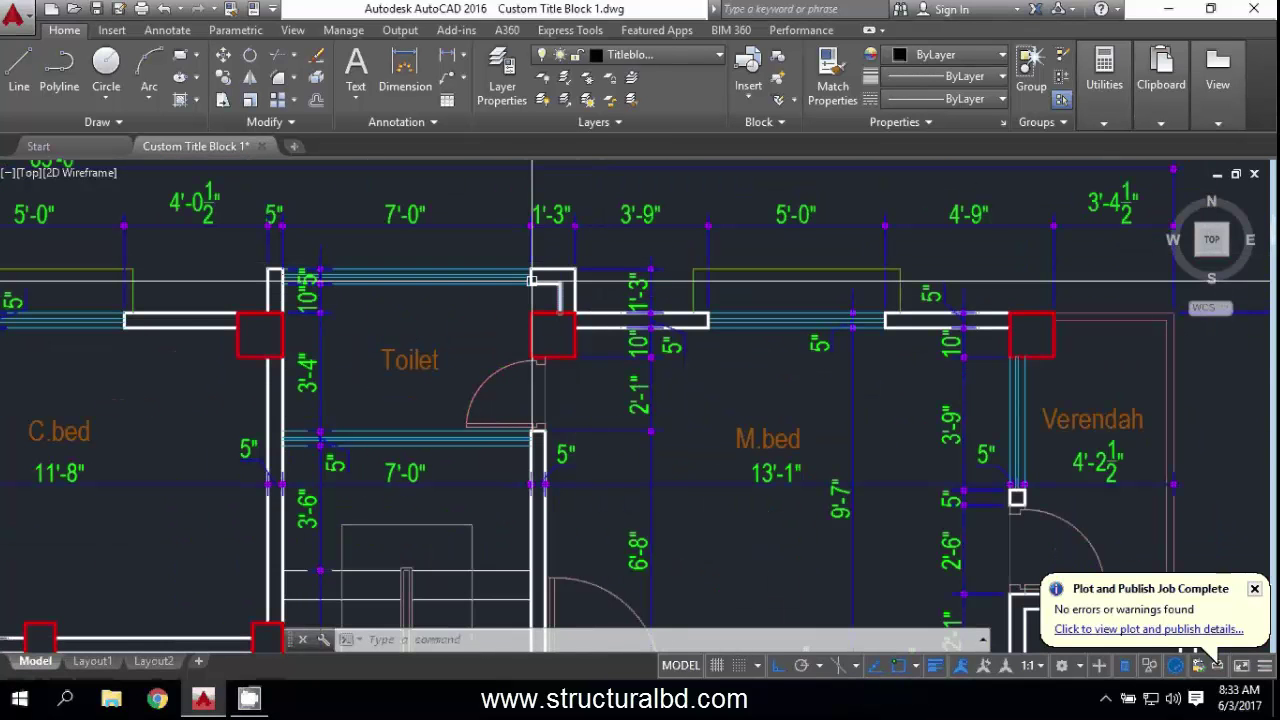
{"action": "left_click", "coordinate": [502, 78]}
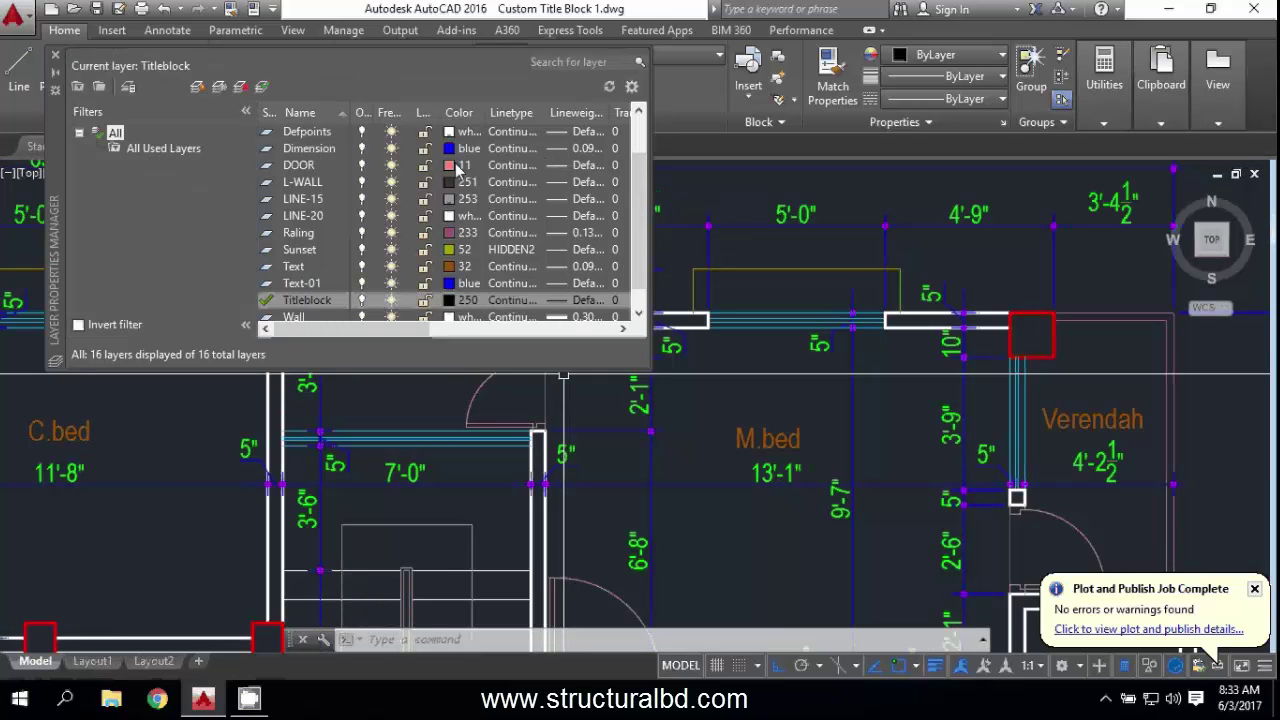
{"action": "left_click", "coordinate": [55, 56]}
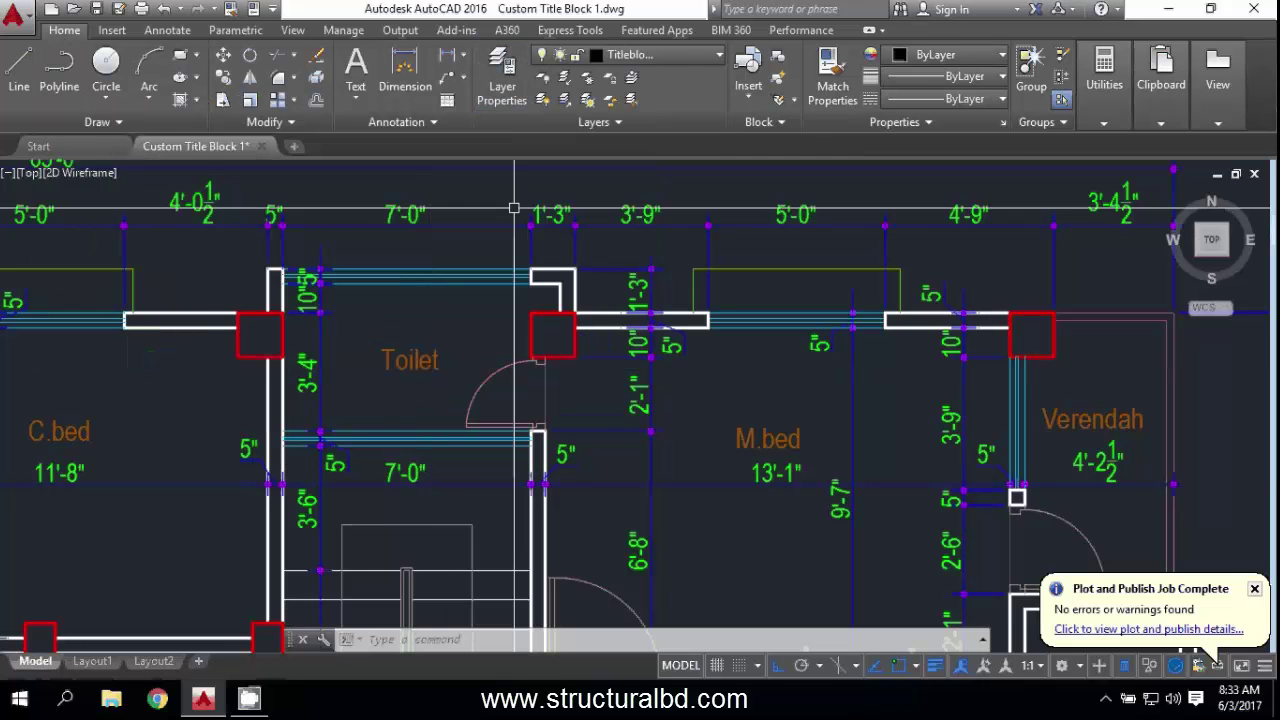
{"action": "scroll", "coordinate": [515, 210], "scroll_direction": "down", "scroll_amount": 3}
{"action": "scroll", "coordinate": [520, 300], "scroll_direction": "up", "scroll_amount": 4}
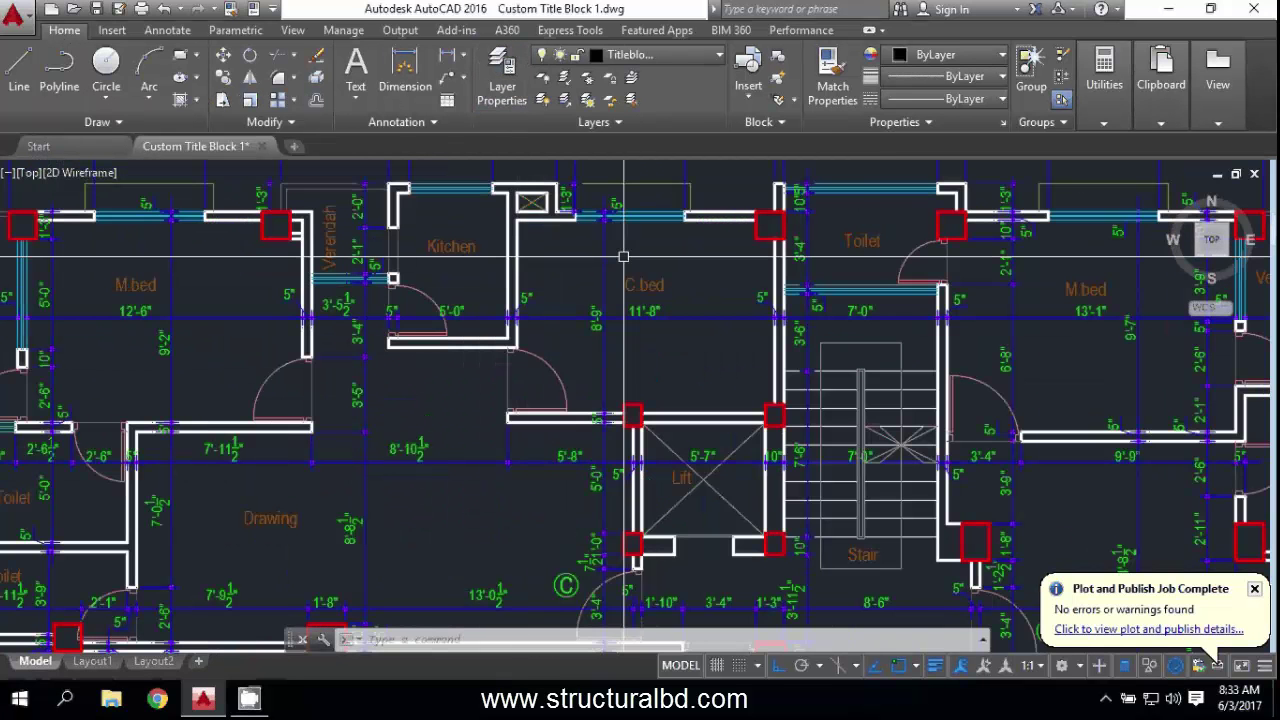
{"action": "scroll", "coordinate": [790, 200], "scroll_direction": "up", "scroll_amount": 5}
{"action": "scroll", "coordinate": [625, 270], "scroll_direction": "down", "scroll_amount": 5}
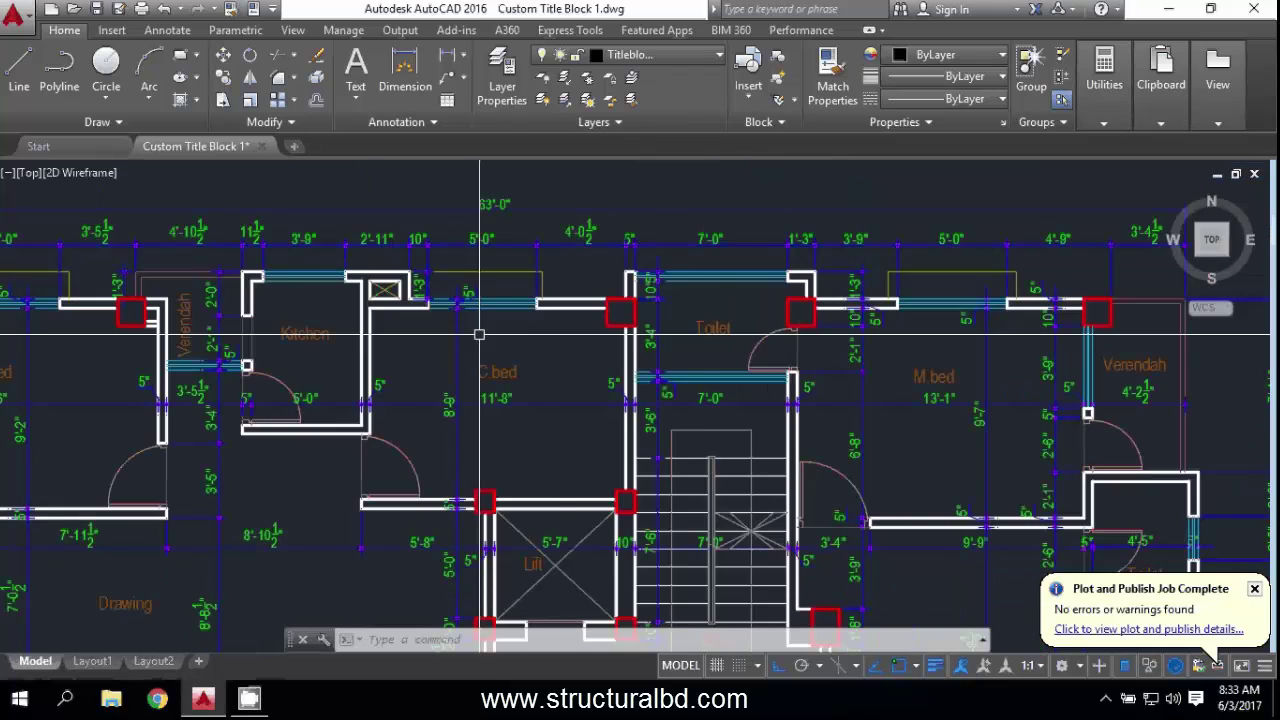
{"action": "scroll", "coordinate": [614, 316], "scroll_direction": "up", "scroll_amount": 2}
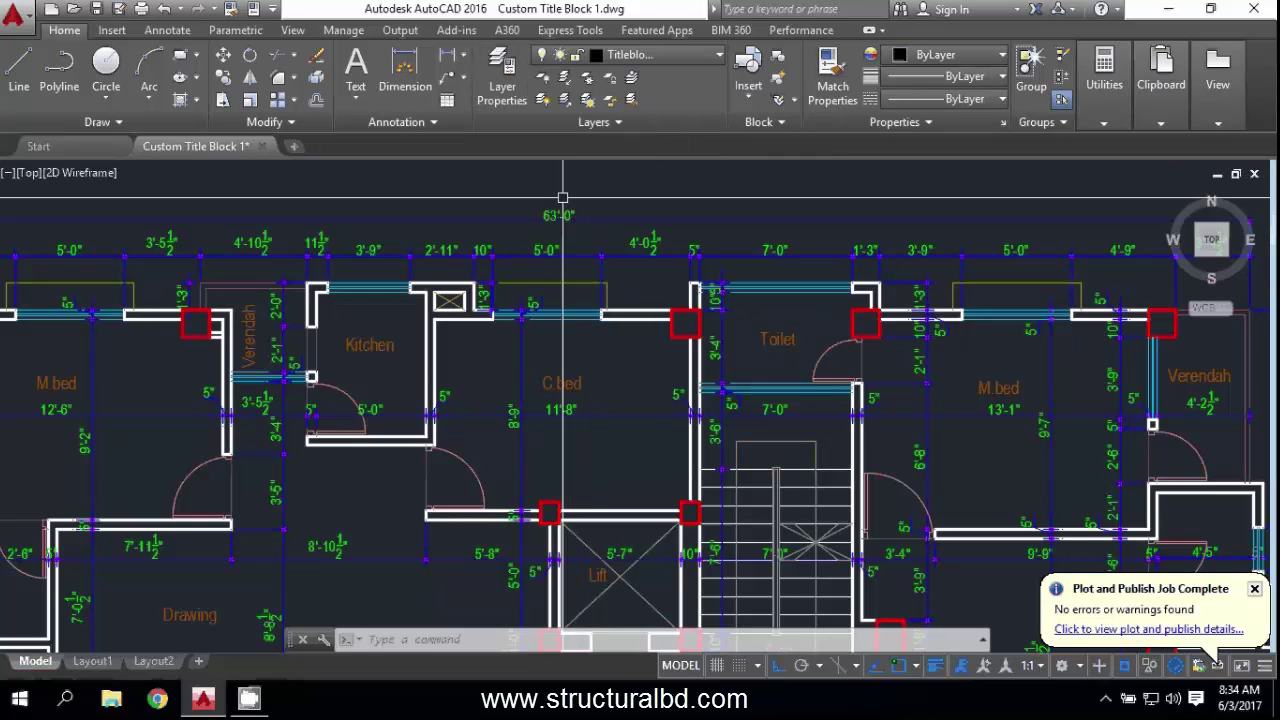
{"action": "scroll", "coordinate": [563, 210], "scroll_direction": "down", "scroll_amount": 4}
{"action": "middle_click_drag", "start_coordinate": [600, 290], "coordinate": [527, 304]}
{"action": "scroll", "coordinate": [569, 270], "scroll_direction": "up", "scroll_amount": 4}
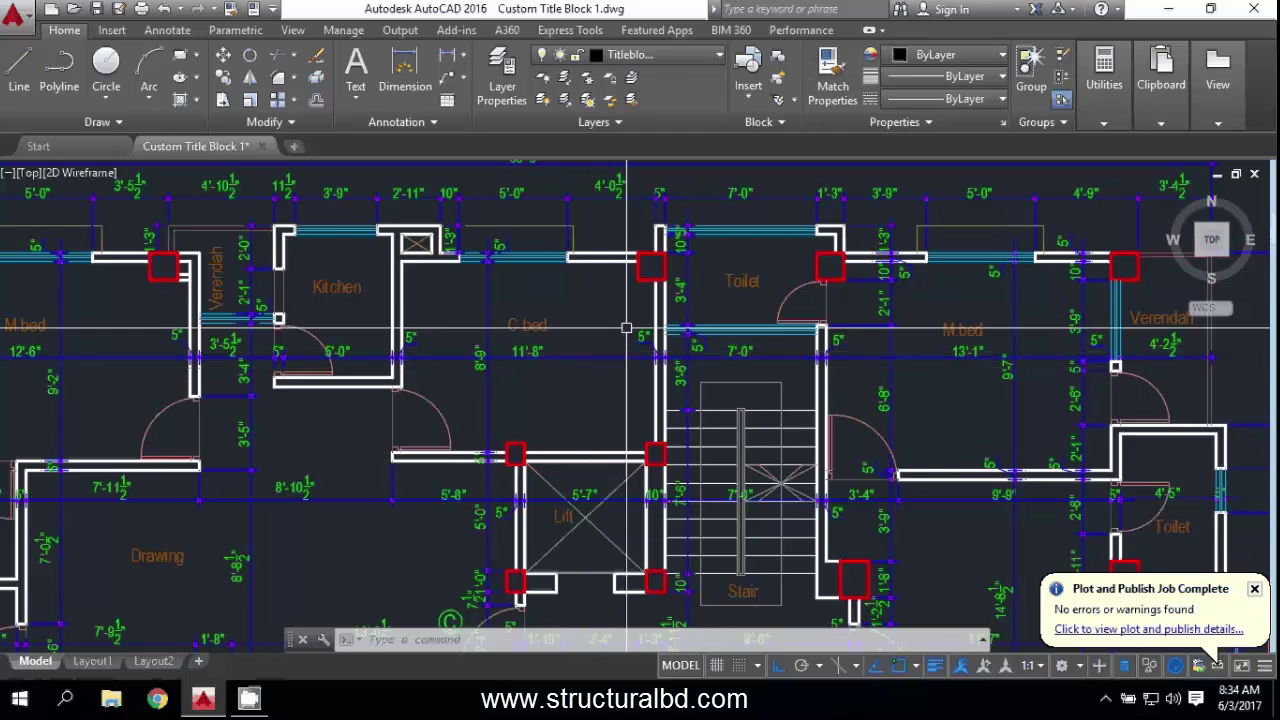
{"action": "scroll", "coordinate": [626, 327], "scroll_direction": "down", "scroll_amount": 5}
{"action": "scroll", "coordinate": [594, 288], "scroll_direction": "up", "scroll_amount": 5}
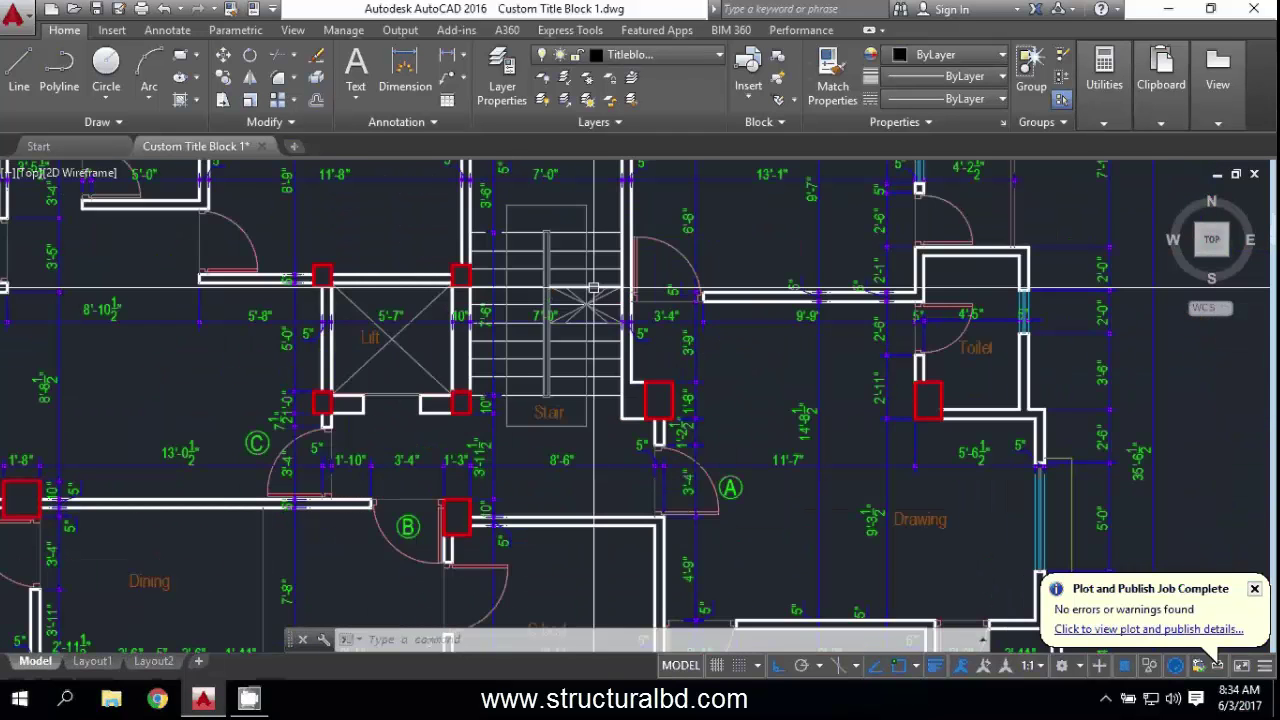
{"action": "scroll", "coordinate": [512, 260], "scroll_direction": "up", "scroll_amount": 1}
{"action": "middle_click_drag", "start_coordinate": [514, 274], "coordinate": [723, 443]}
{"action": "middle_click_drag", "start_coordinate": [469, 243], "coordinate": [543, 318]}
{"action": "scroll", "coordinate": [526, 209], "scroll_direction": "down", "scroll_amount": 1}
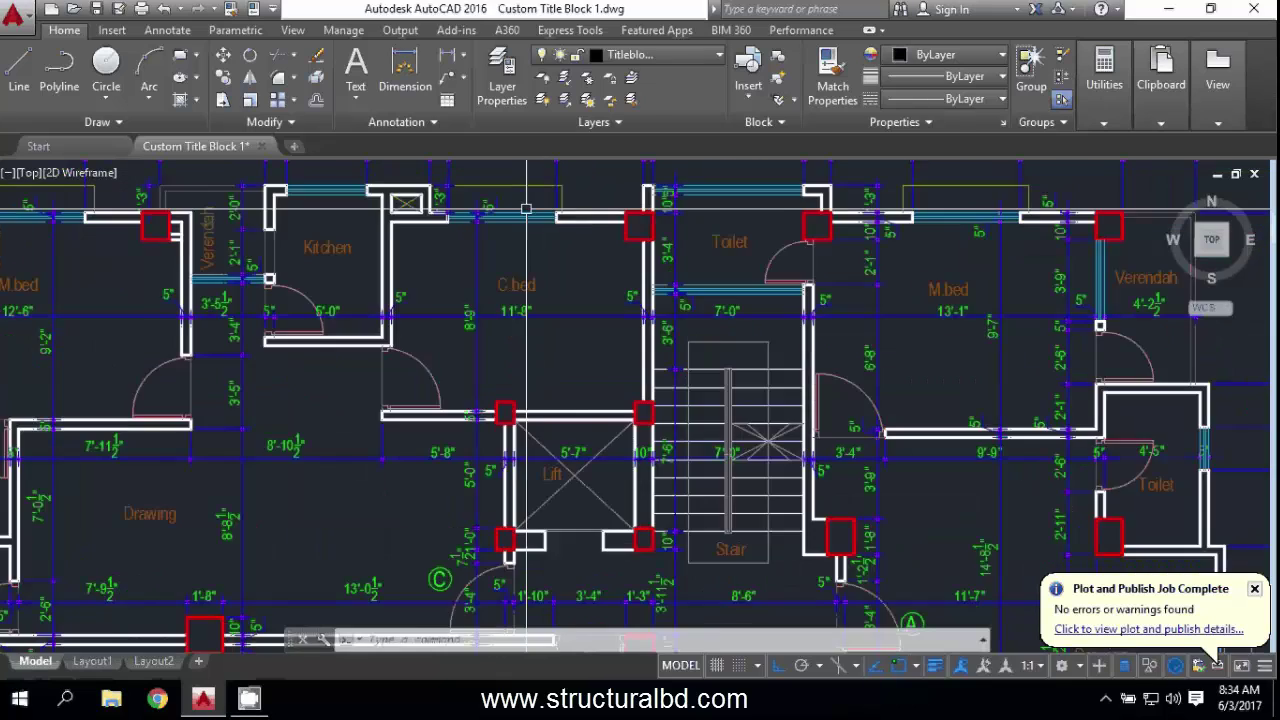
{"action": "scroll", "coordinate": [526, 209], "scroll_direction": "down", "scroll_amount": 3}
{"action": "scroll", "coordinate": [560, 245], "scroll_direction": "up", "scroll_amount": 6}
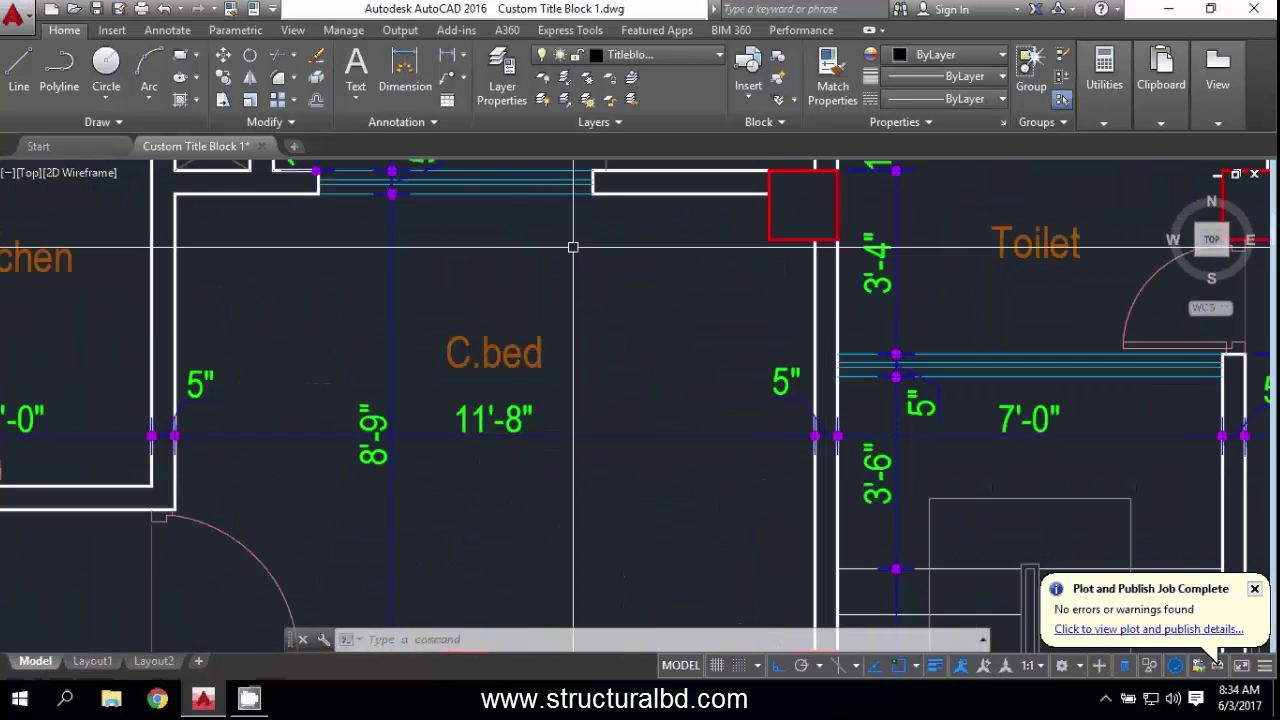
{"action": "scroll", "coordinate": [573, 247], "scroll_direction": "down", "scroll_amount": 2}
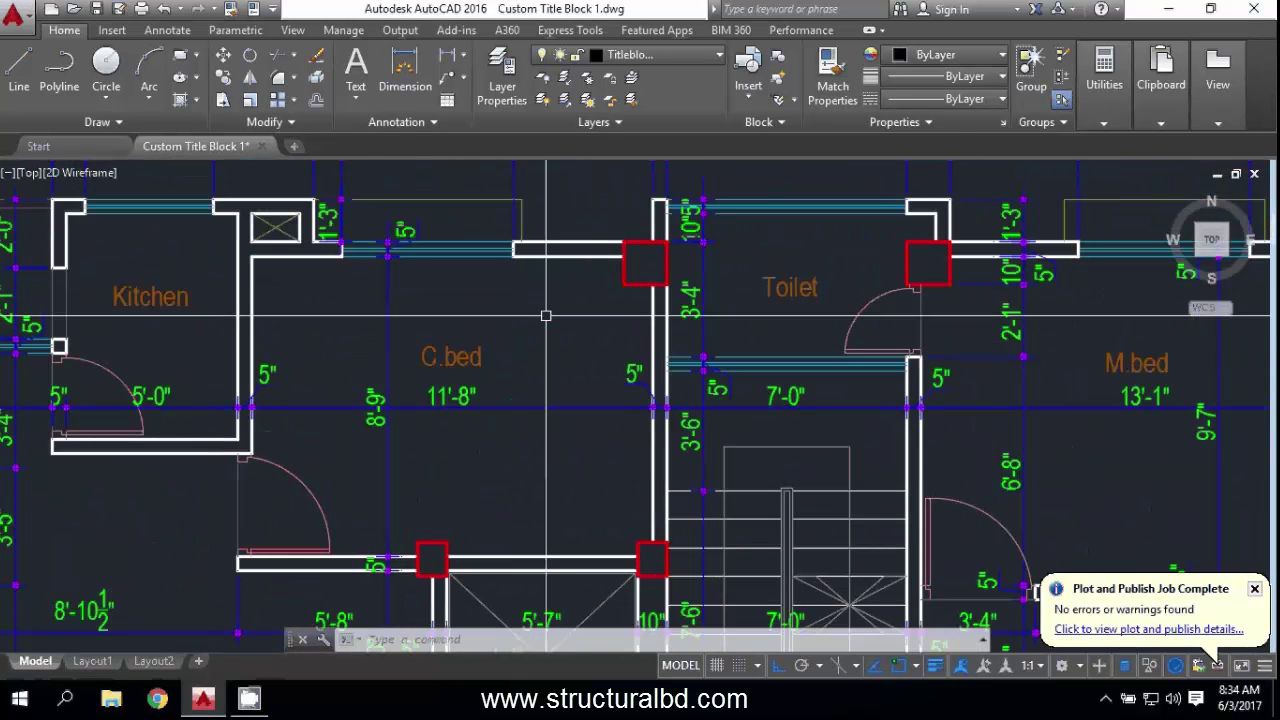